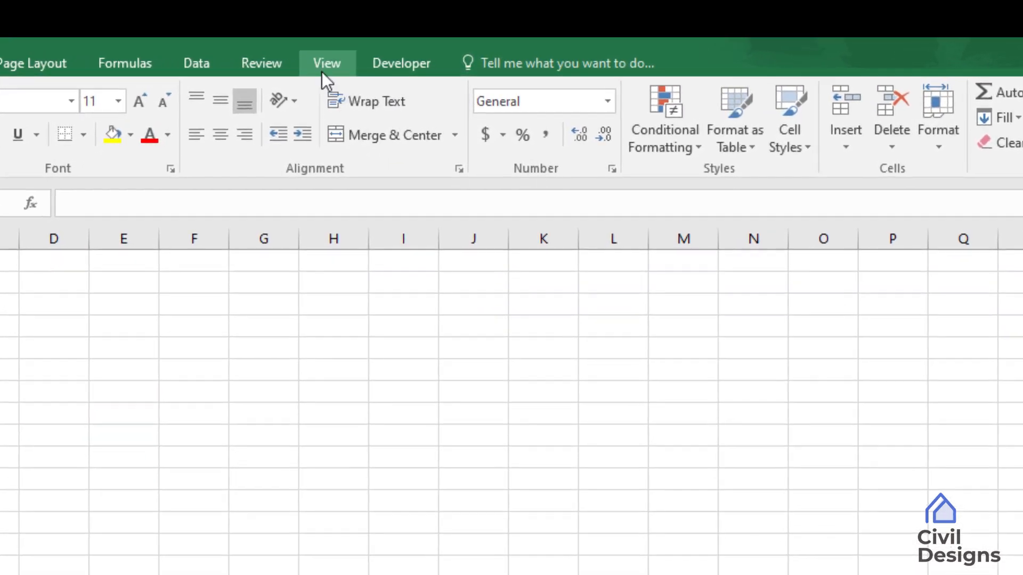
# Open a second window of the workbook and arrange the windows vertically
pyautogui.click(374, 59)
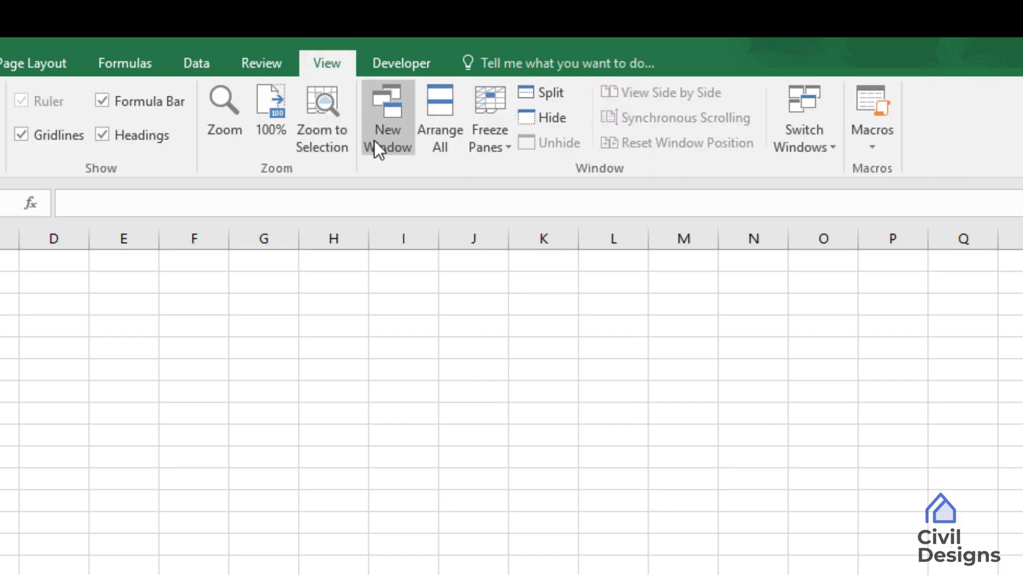
pyautogui.click(374, 139)
pyautogui.click(326, 64)
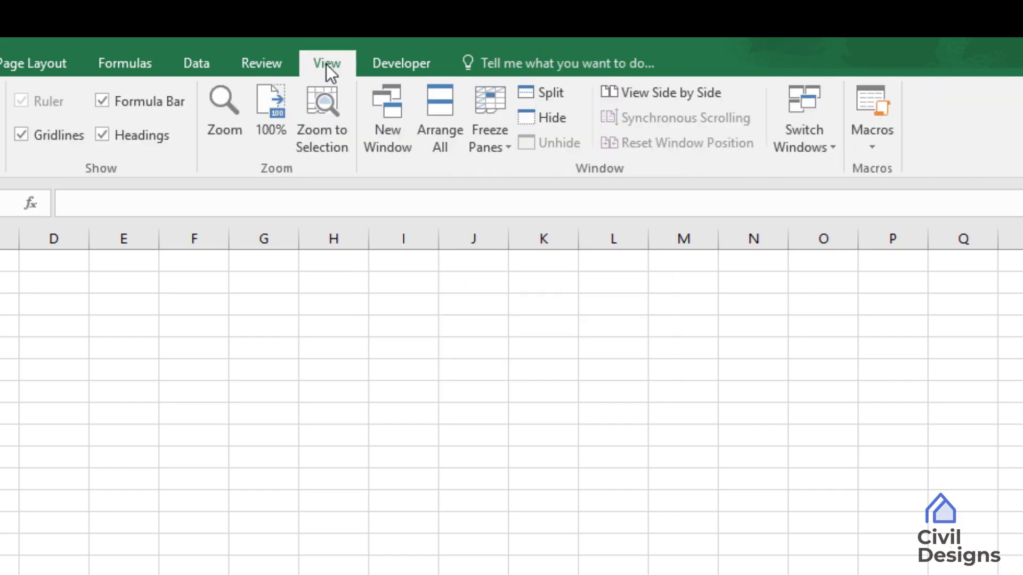
pyautogui.click(433, 137)
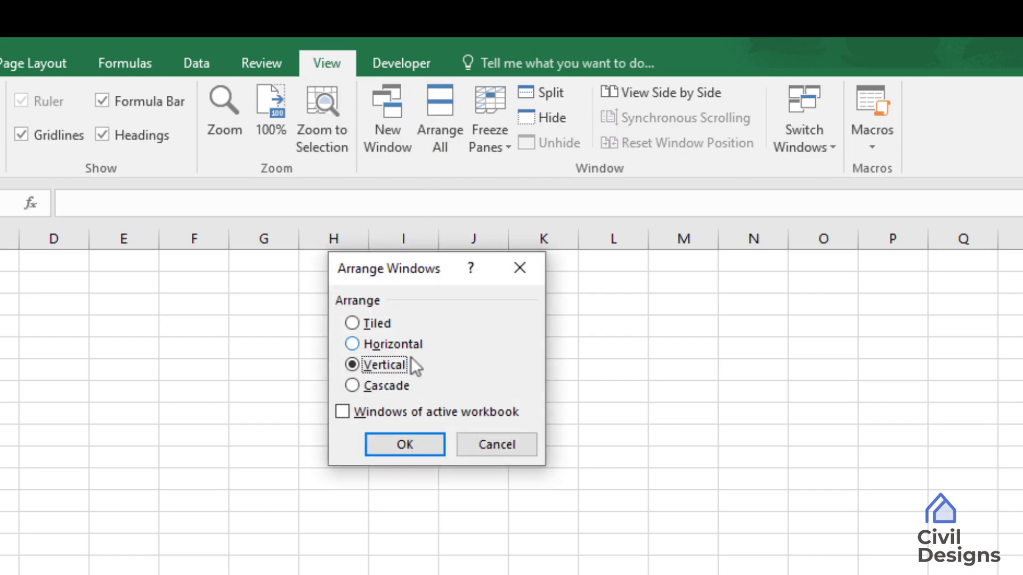
pyautogui.click(403, 442)
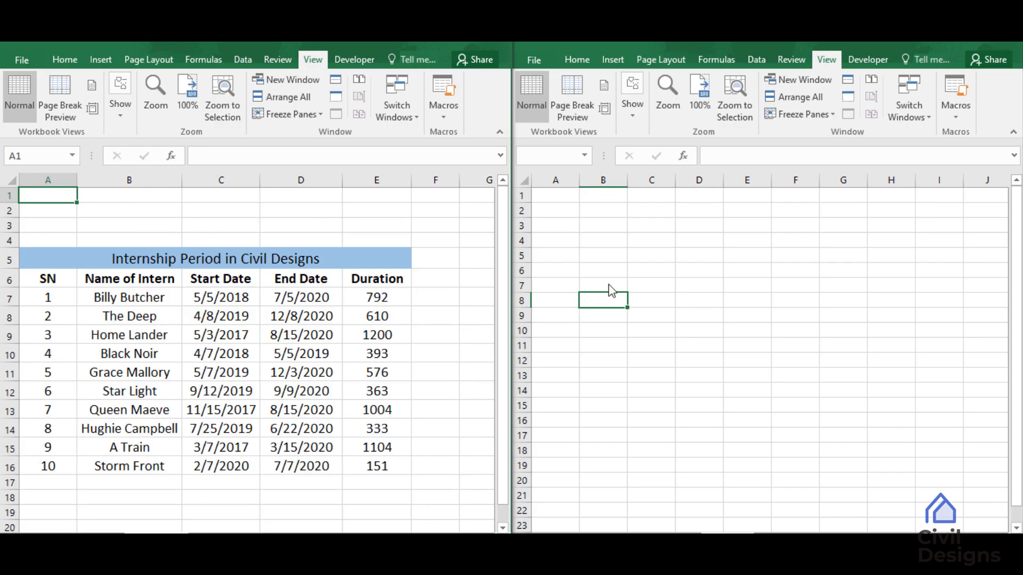
# Link the intern names from the internship table into A9:A18 of the blank sheet and autofit column A
pyautogui.click(611, 291)
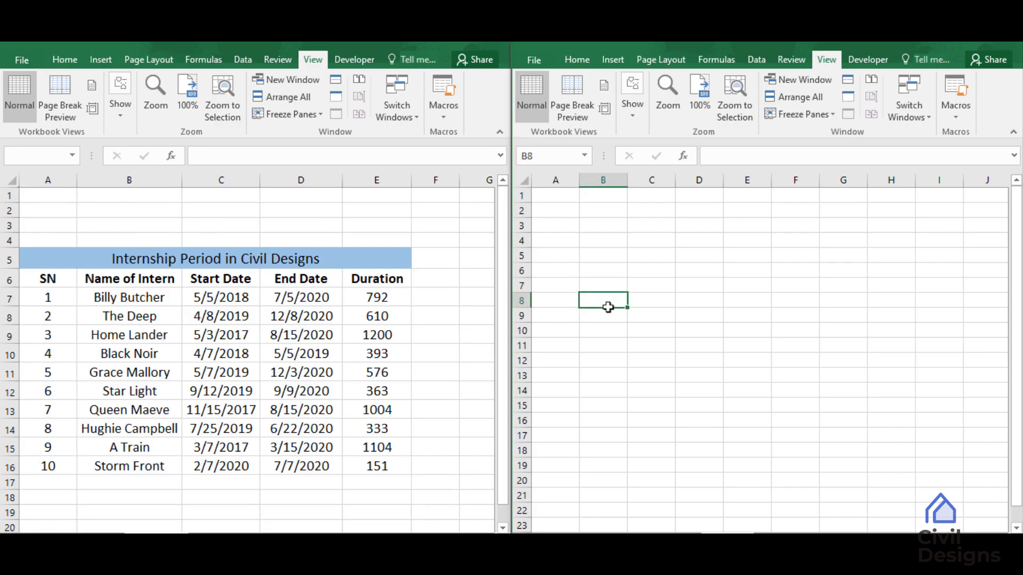
pyautogui.click(547, 319)
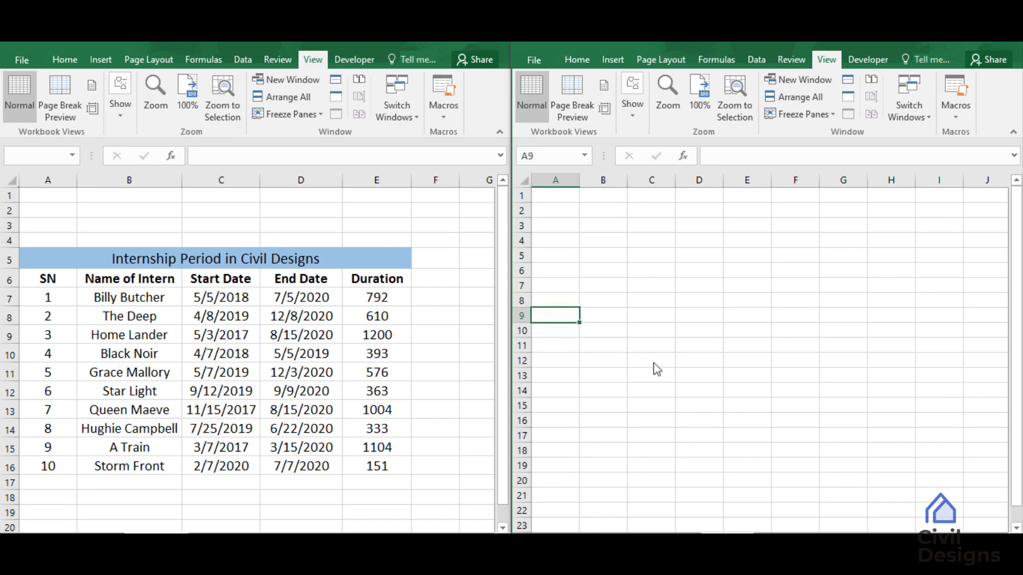
pyautogui.write('=')
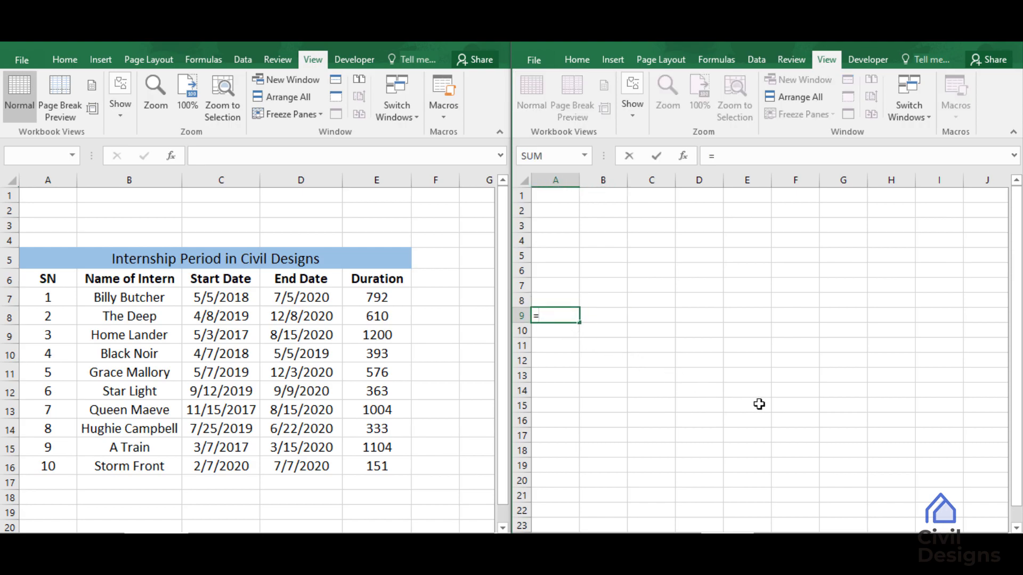
pyautogui.click(169, 299)
pyautogui.press('Return')
pyautogui.moveTo(579, 323); pyautogui.dragTo(570, 480)
pyautogui.press('Delete')
pyautogui.doubleClick(580, 180)
pyautogui.click(733, 435)
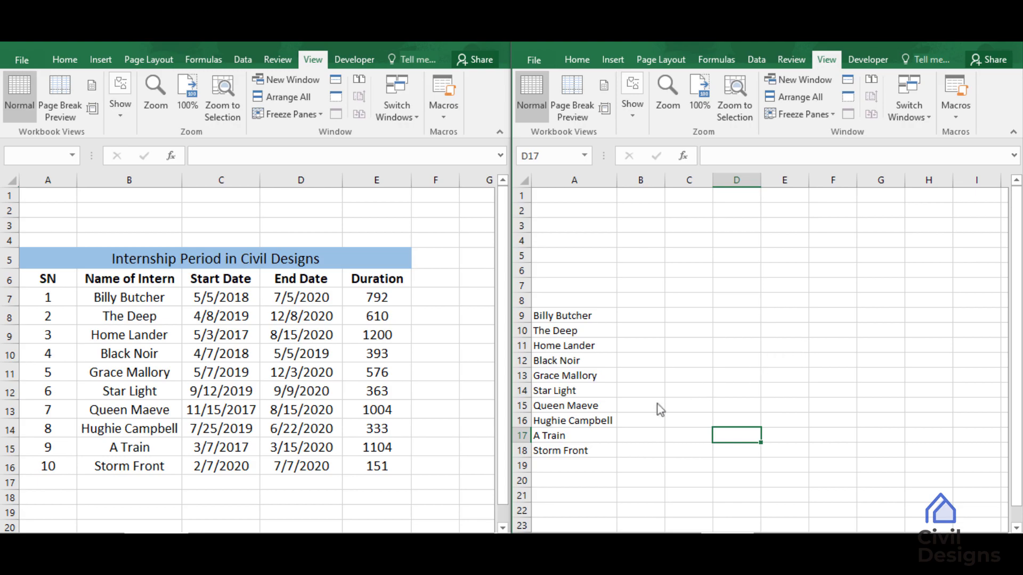
# Enter the labels "small" in G11 and "Large" in G12 beside the internship table
pyautogui.click(392, 521)
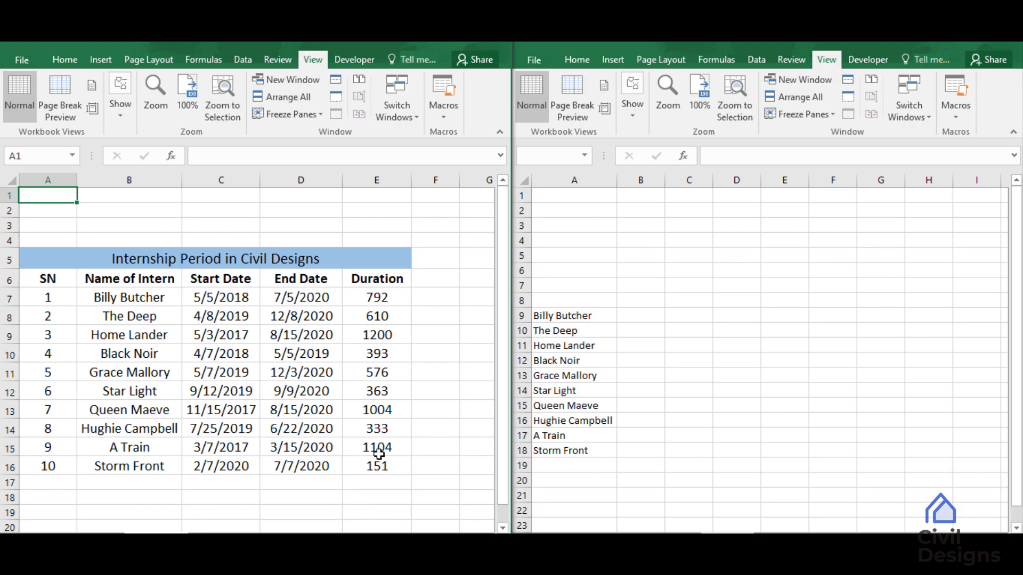
pyautogui.hscroll(1, 379, 454)
pyautogui.click(429, 373)
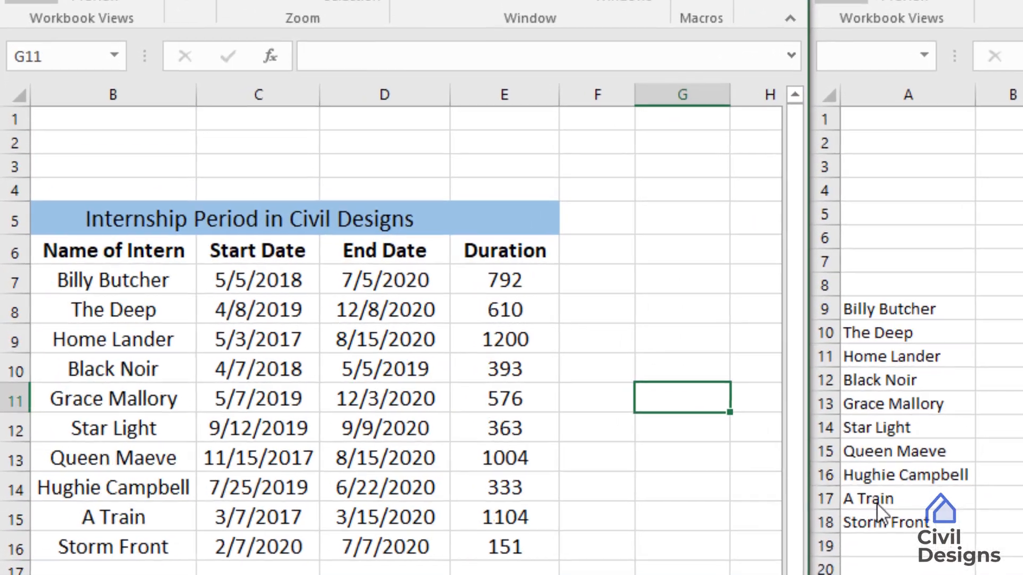
pyautogui.write('small')
pyautogui.hotkey('ctrl', 'Return')
pyautogui.press('Down')
pyautogui.write('Large')
pyautogui.hotkey('ctrl', 'Return')
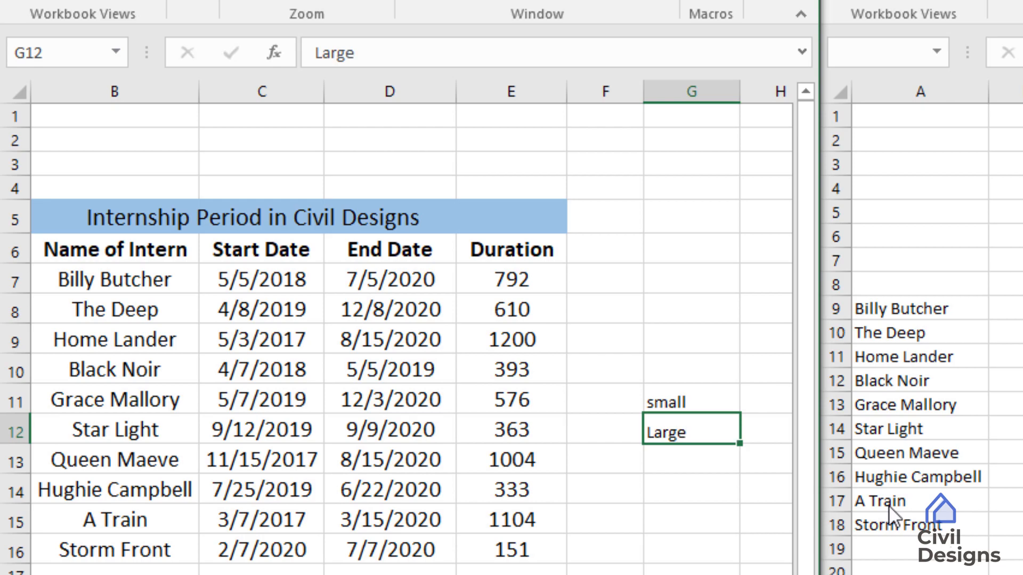
# In H11, calculate the earliest start date with the formula =SMALL(C7:C16,1)
pyautogui.press('Up')
pyautogui.press('Right')
pyautogui.write('=')
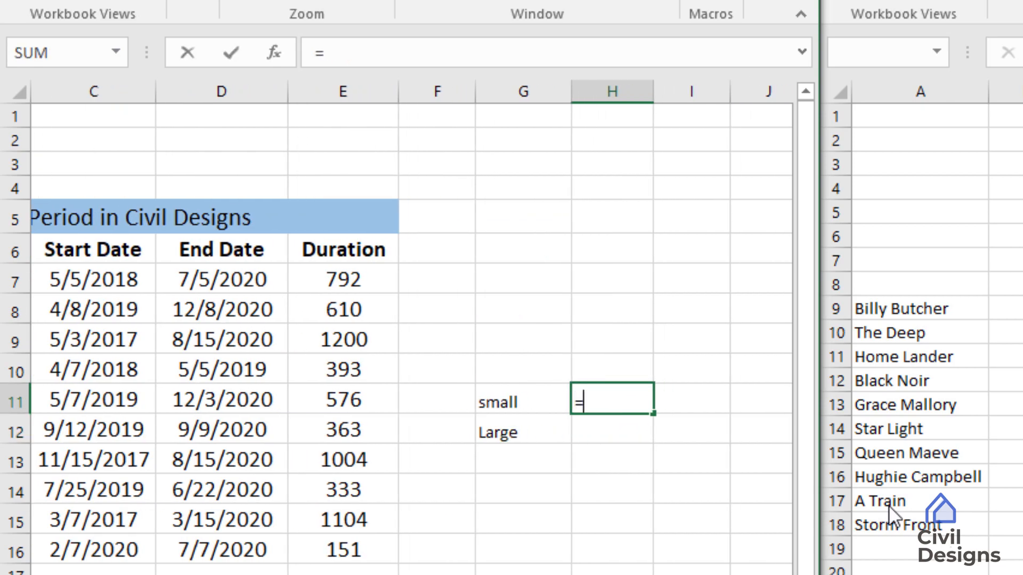
pyautogui.write('small(')
pyautogui.moveTo(130, 277); pyautogui.dragTo(137, 541)
pyautogui.write(',1)')
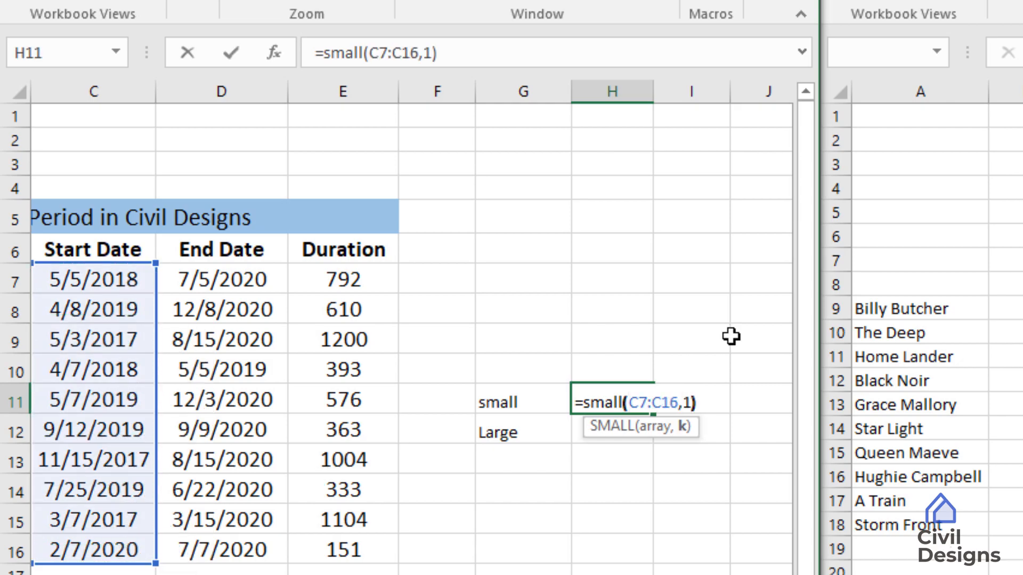
pyautogui.press('Return')
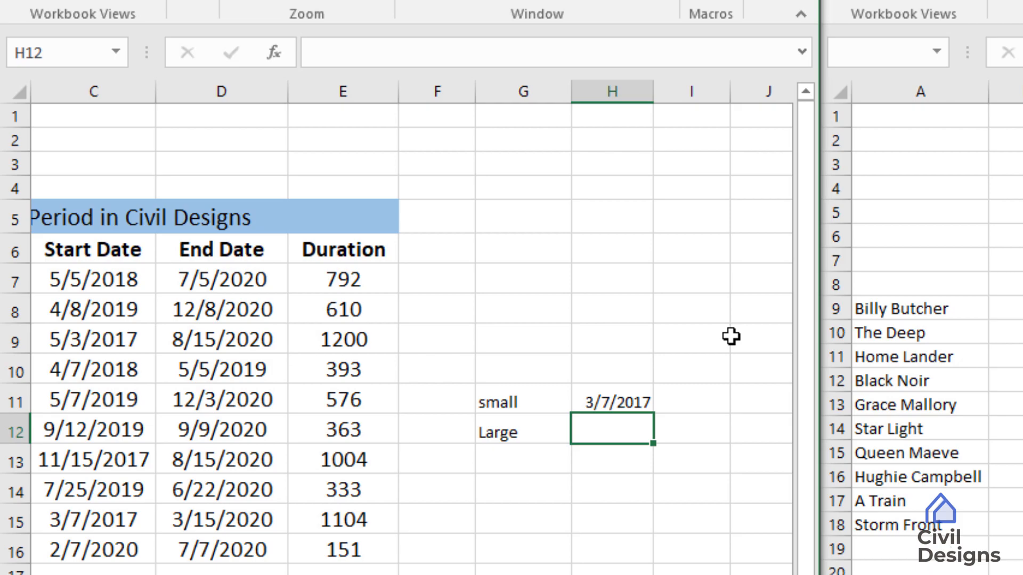
# In H12, calculate the latest end date with the formula =LARGE(D7:D16,1)
pyautogui.write('=large(')
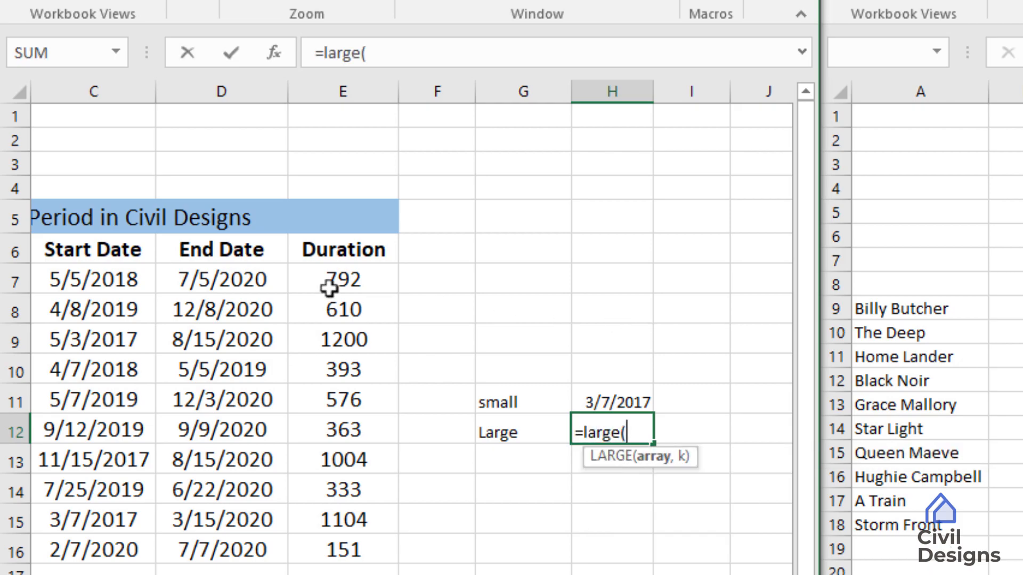
pyautogui.moveTo(218, 280); pyautogui.dragTo(200, 545)
pyautogui.write(',1)')
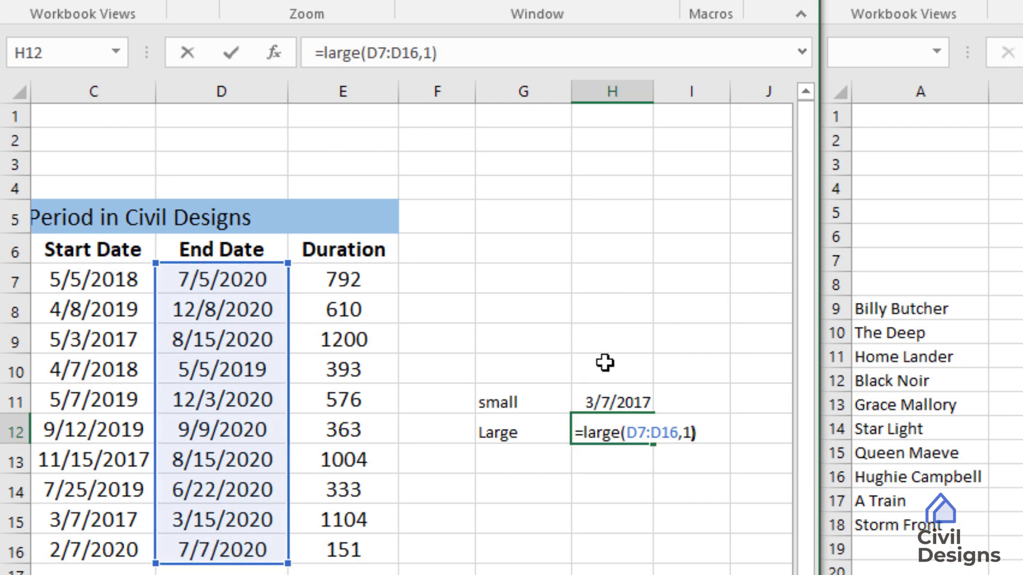
pyautogui.press('Return')
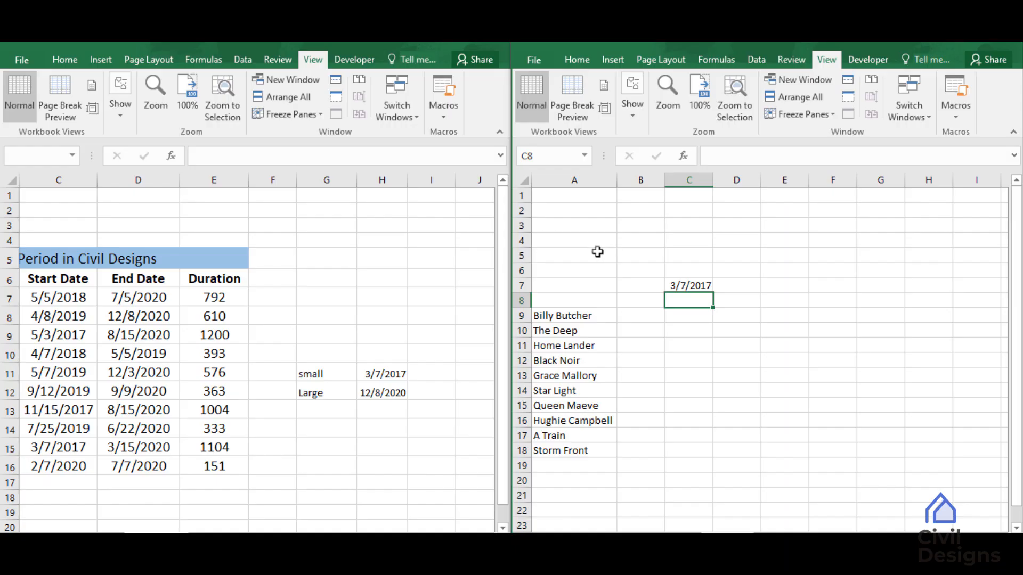
# On the sheet with the linked names, label A5 "Interval" and enter 30 in B5
pyautogui.click(598, 253)
pyautogui.write('Interval')
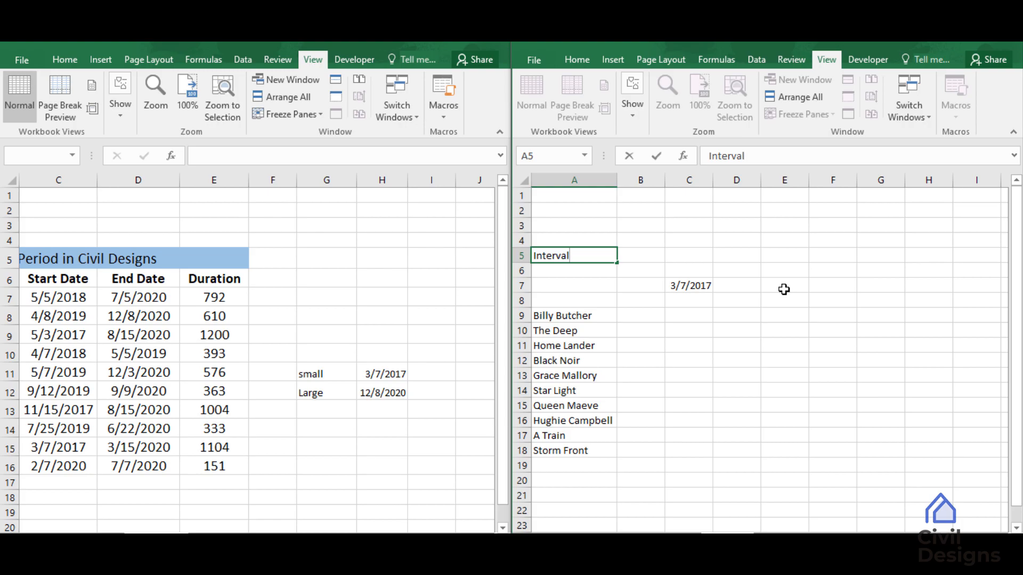
pyautogui.press('Tab')
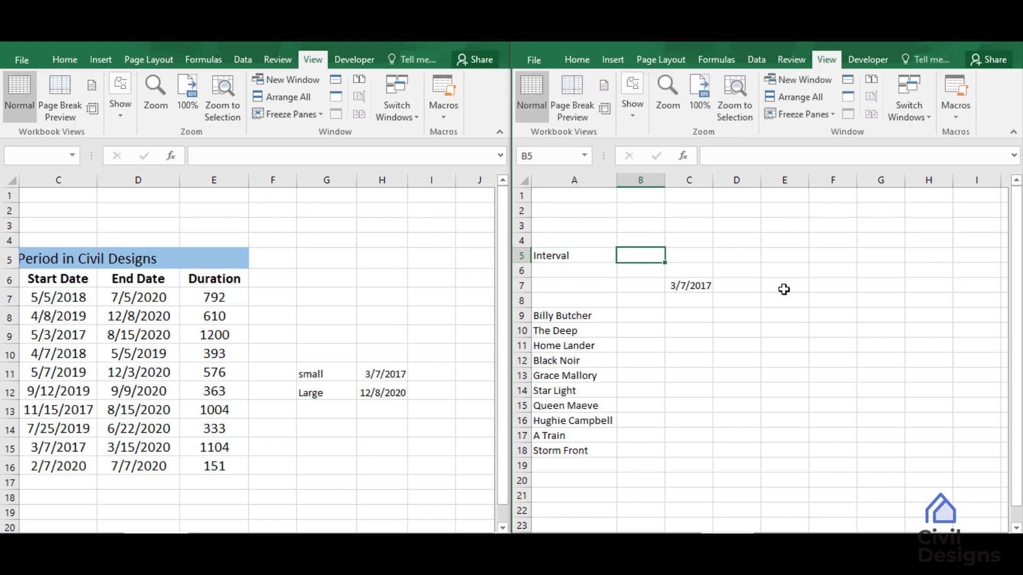
pyautogui.write('30')
pyautogui.press('Return')
# In D7, enter the next-date formula =IF(C7>'Sheet7 (2)'!H12," ",C7+B5)
pyautogui.press('Up')
pyautogui.press('Down')
pyautogui.press('Down')
pyautogui.press('Right')
pyautogui.press('Right')
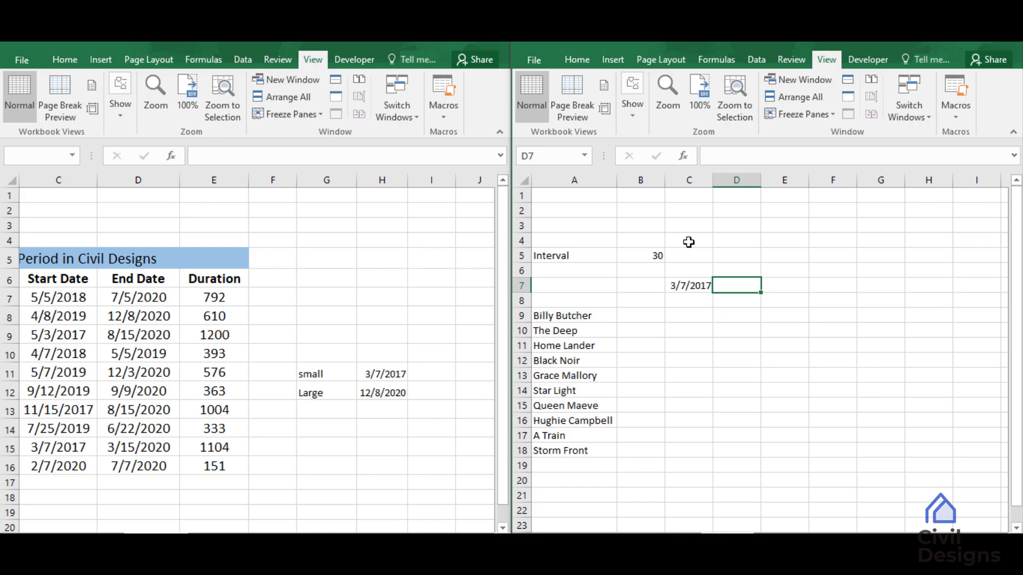
pyautogui.press('Return')
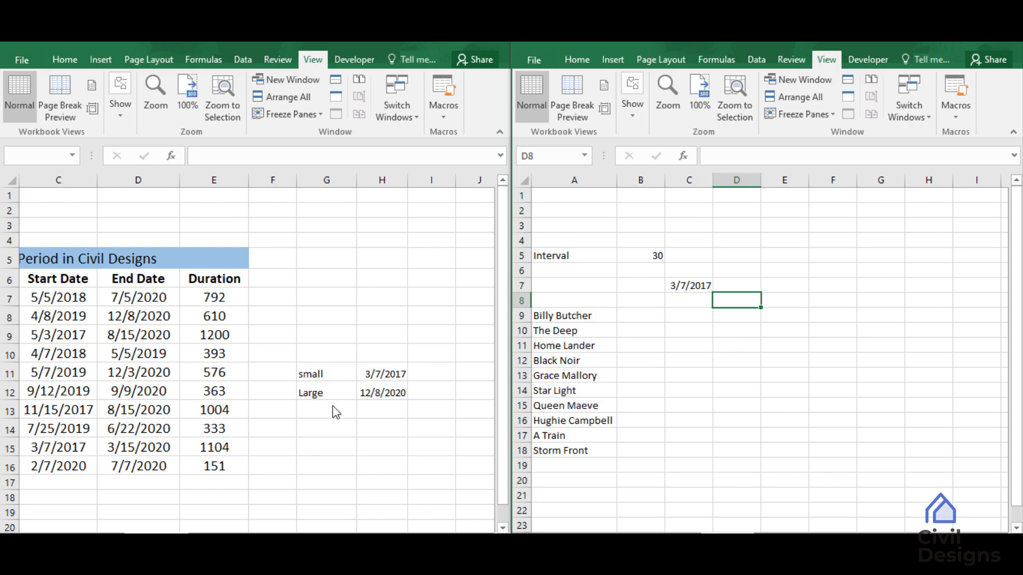
pyautogui.click(741, 288)
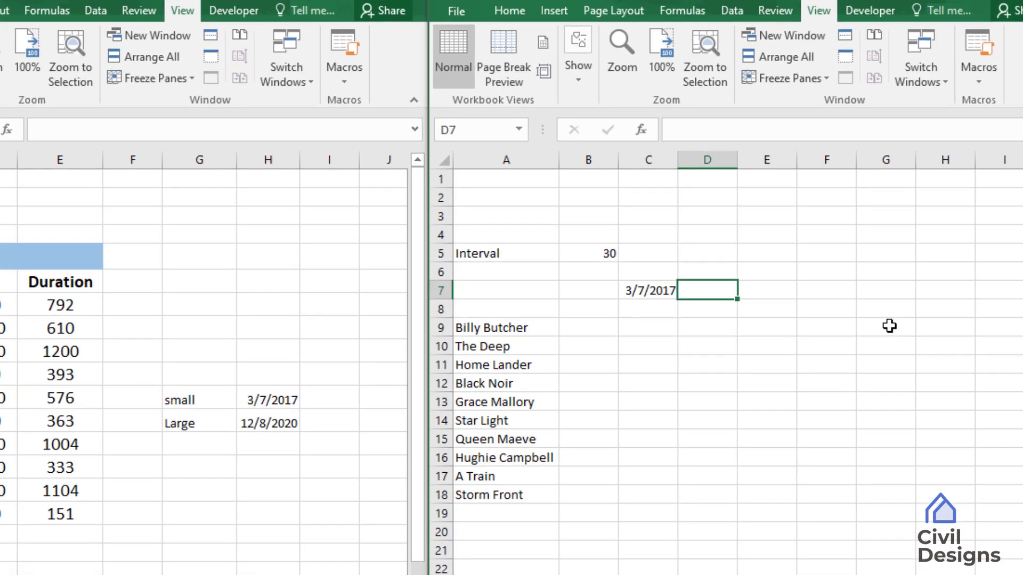
pyautogui.write('=if(')
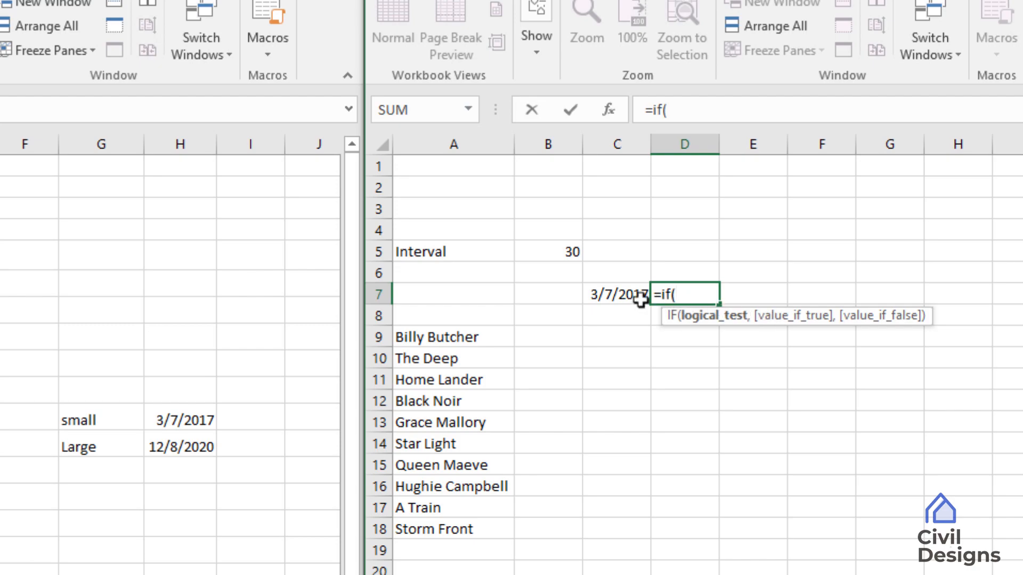
pyautogui.click(615, 296)
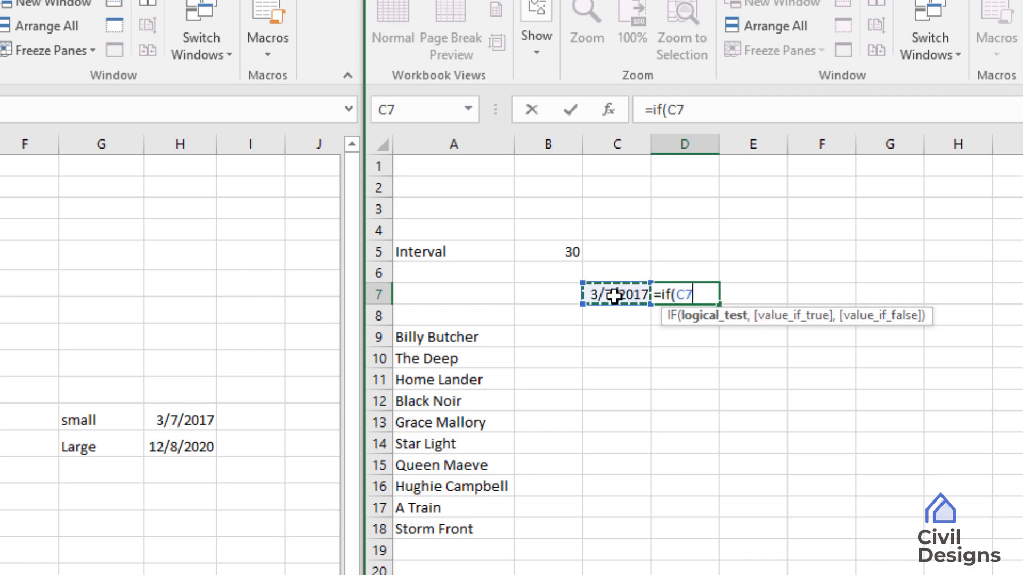
pyautogui.write('>')
pyautogui.click(188, 448)
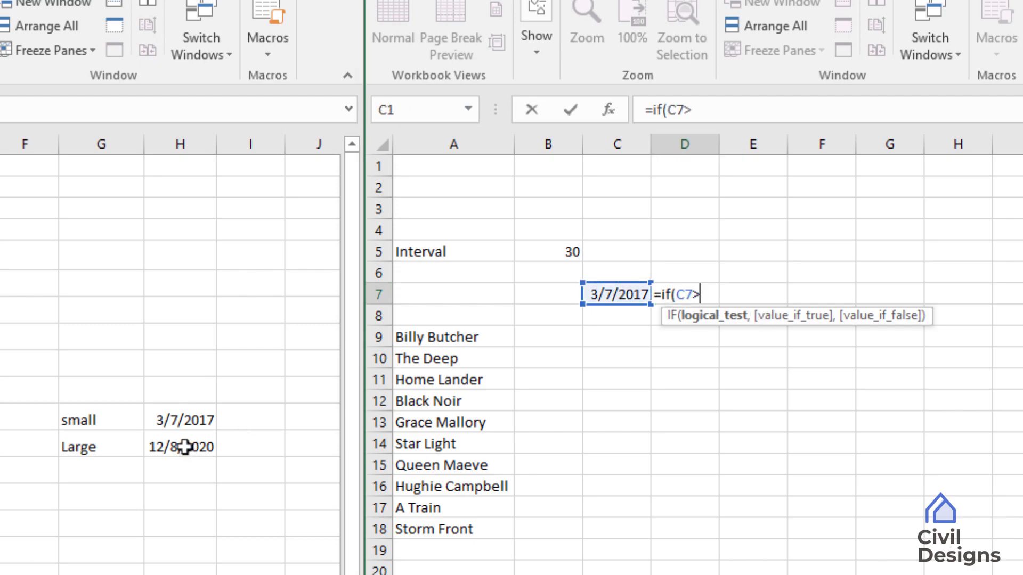
pyautogui.write(',')
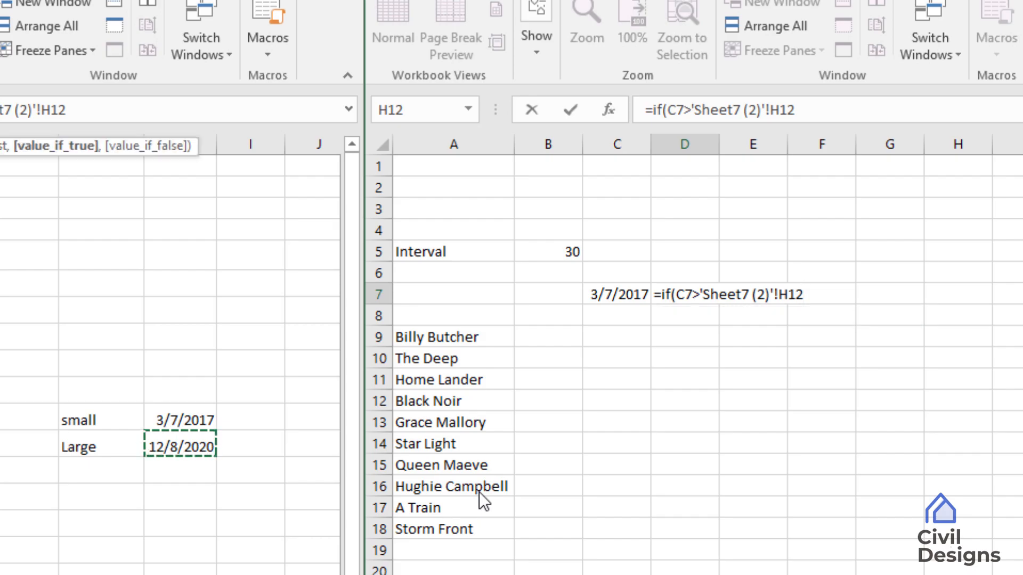
pyautogui.write('" "')
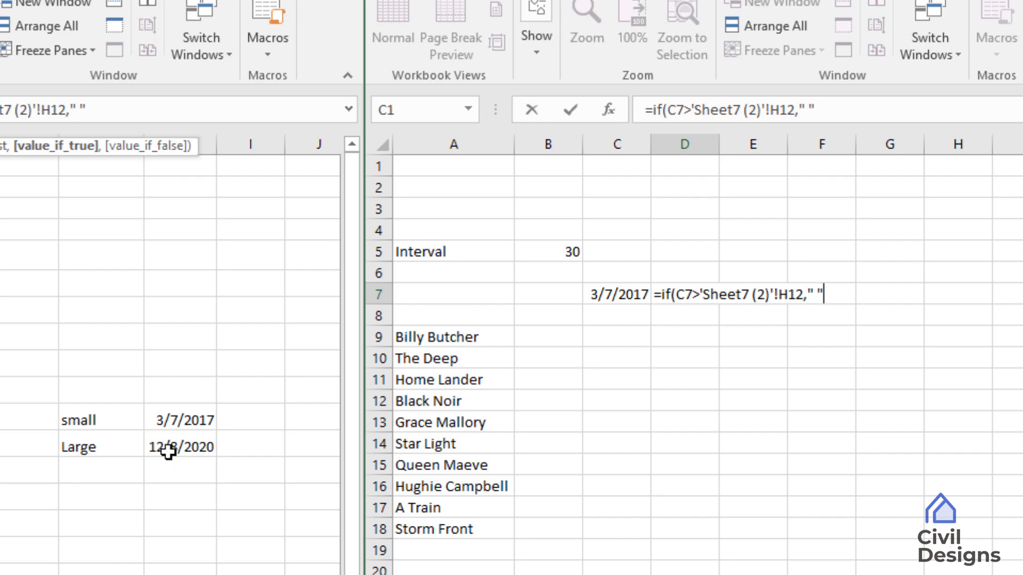
pyautogui.write(',')
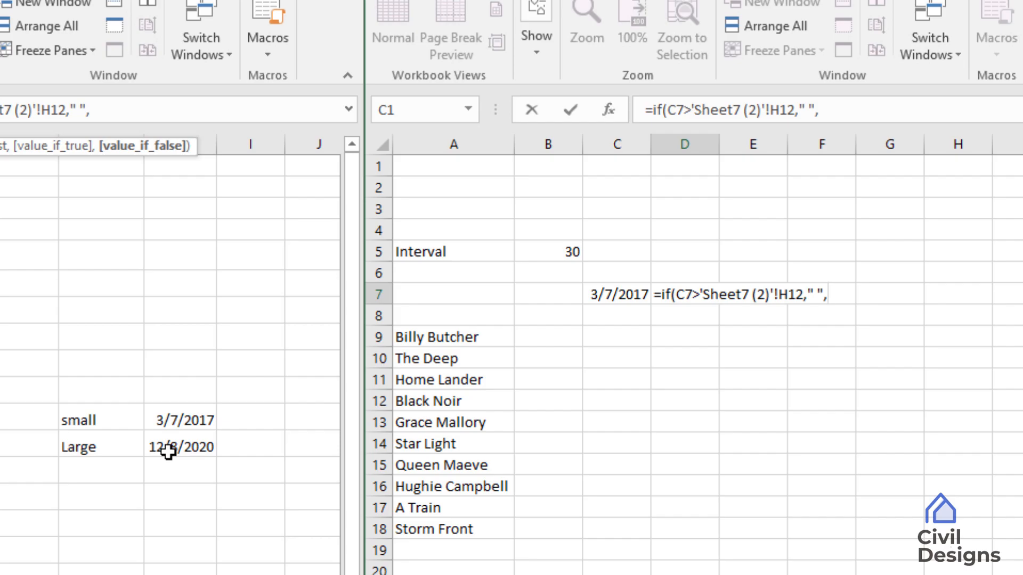
pyautogui.click(629, 298)
pyautogui.write('+')
pyautogui.click(571, 251)
pyautogui.write(')')
pyautogui.press('Return')
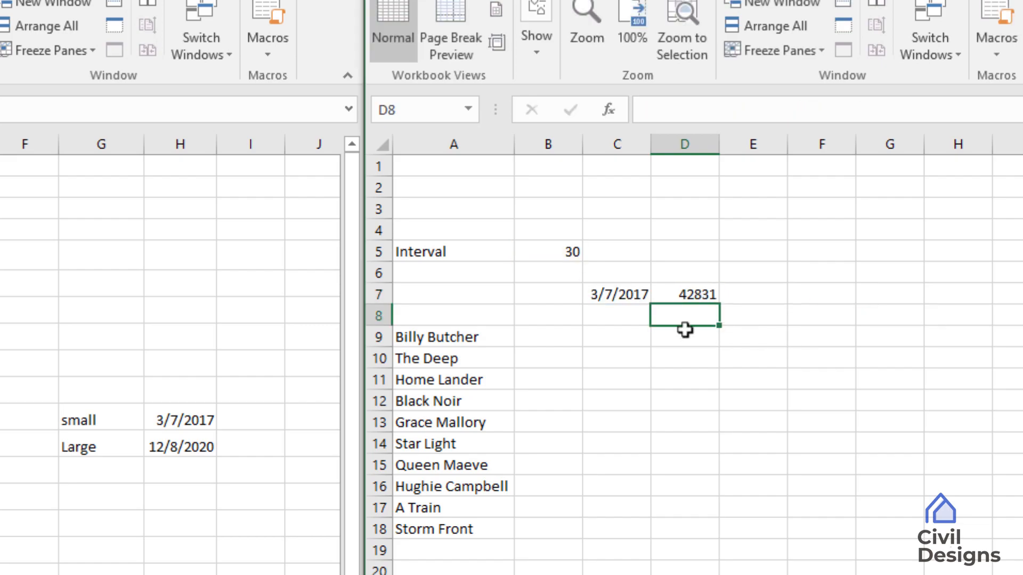
# Format all of row 7 with the custom number format mm/dd/yyyy
pyautogui.click(380, 294)
pyautogui.rightClick(381, 294)
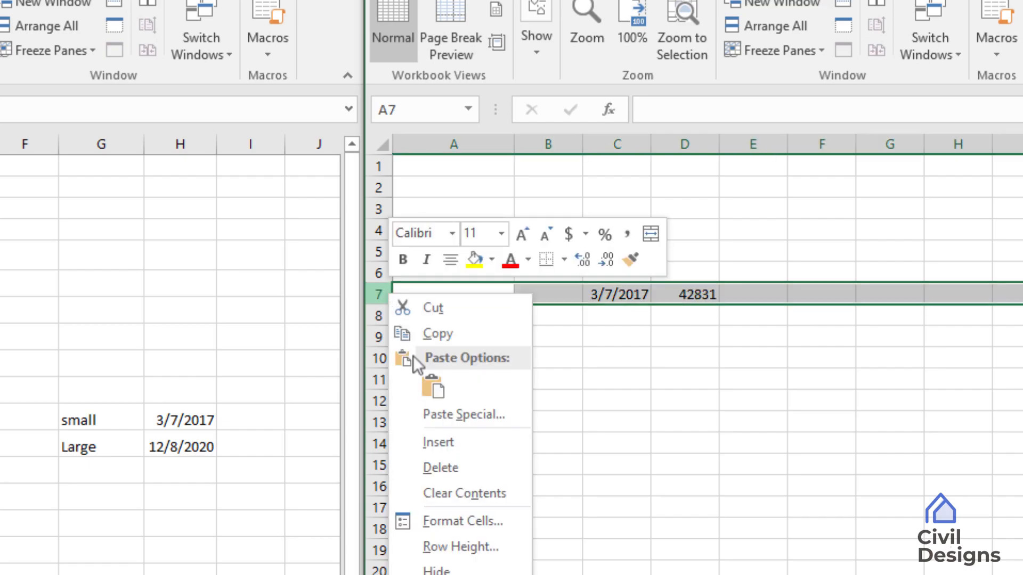
pyautogui.click(479, 517)
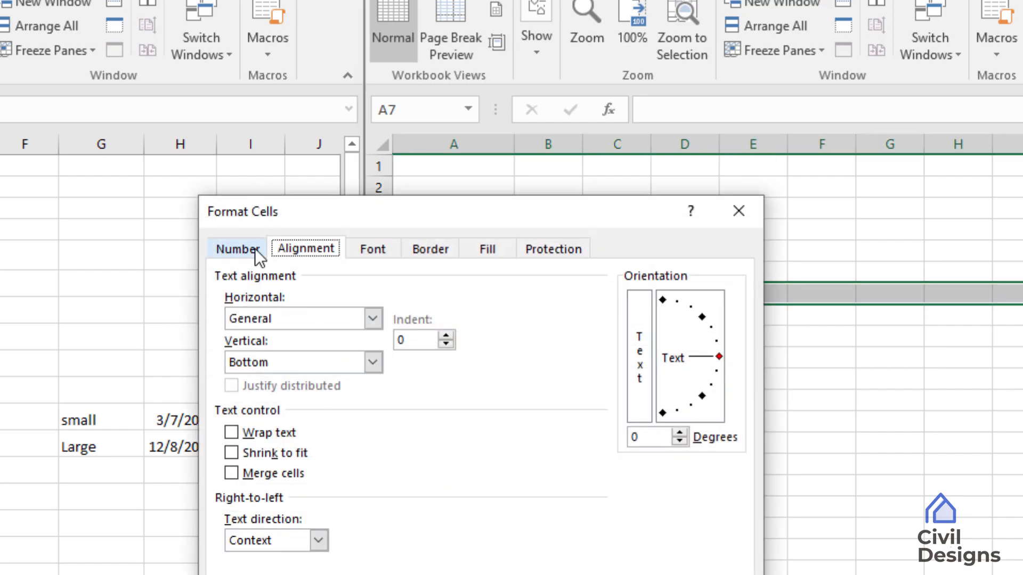
pyautogui.click(254, 248)
pyautogui.click(259, 447)
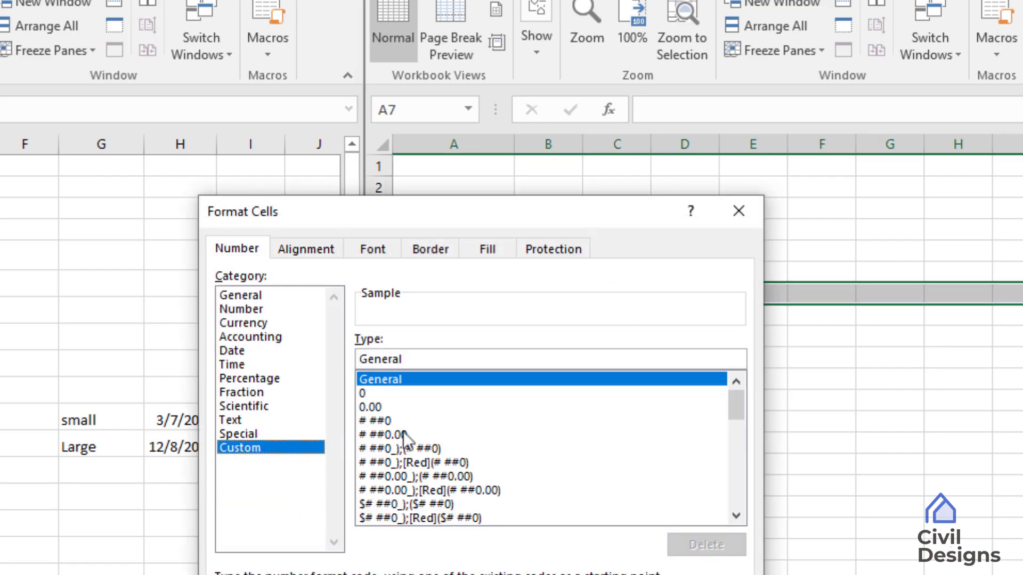
pyautogui.scroll(-6, 400, 440)
pyautogui.click(417, 424)
pyautogui.write('m')
pyautogui.press('Right')
pyautogui.write('d')
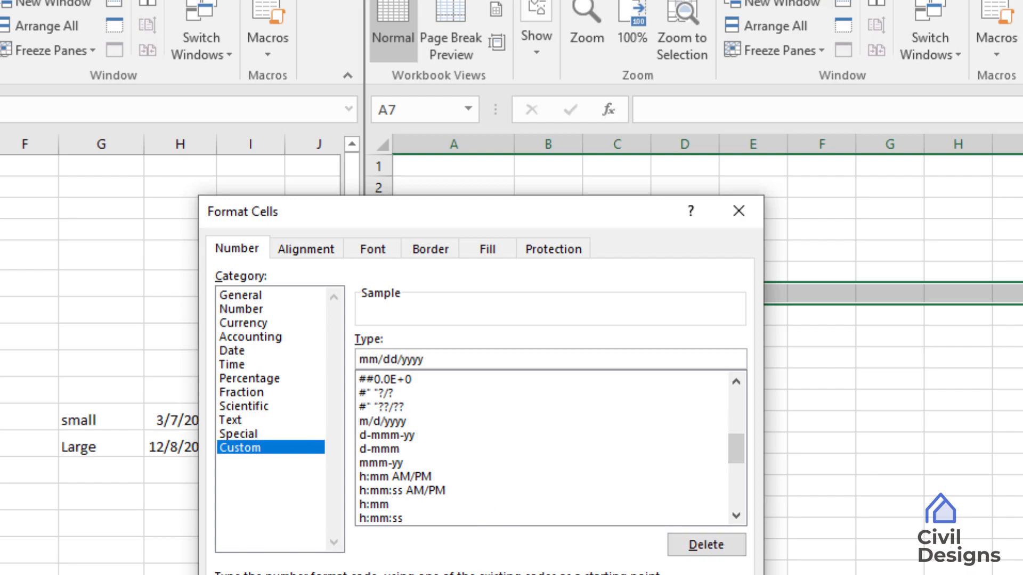
pyautogui.press('Return')
# In D7's formula, lock the logical test's references as C$7 and 'Sheet7 (2)'!$H$12
pyautogui.click(687, 298)
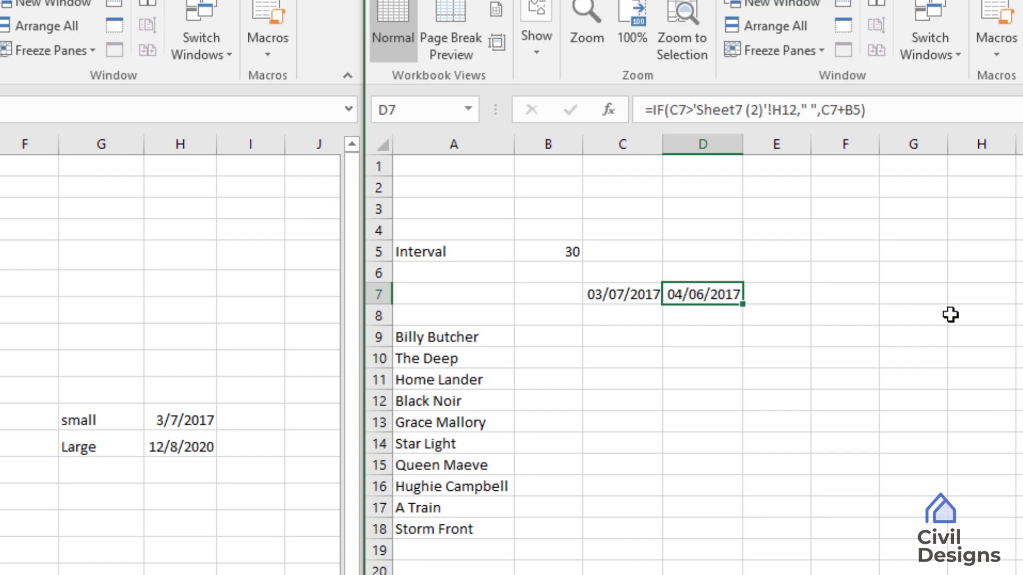
pyautogui.click(678, 110)
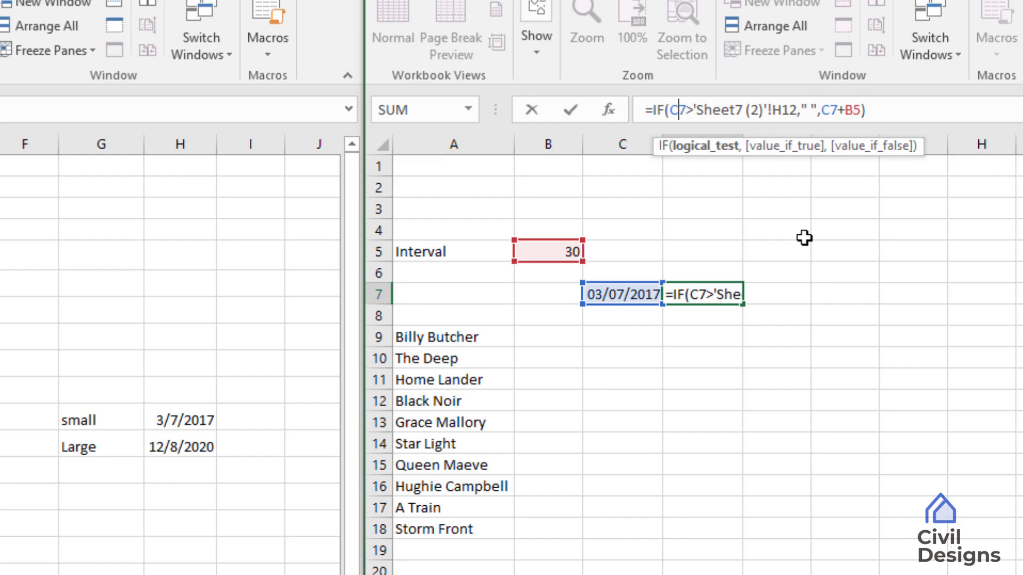
pyautogui.press('F4')
pyautogui.press('F4')
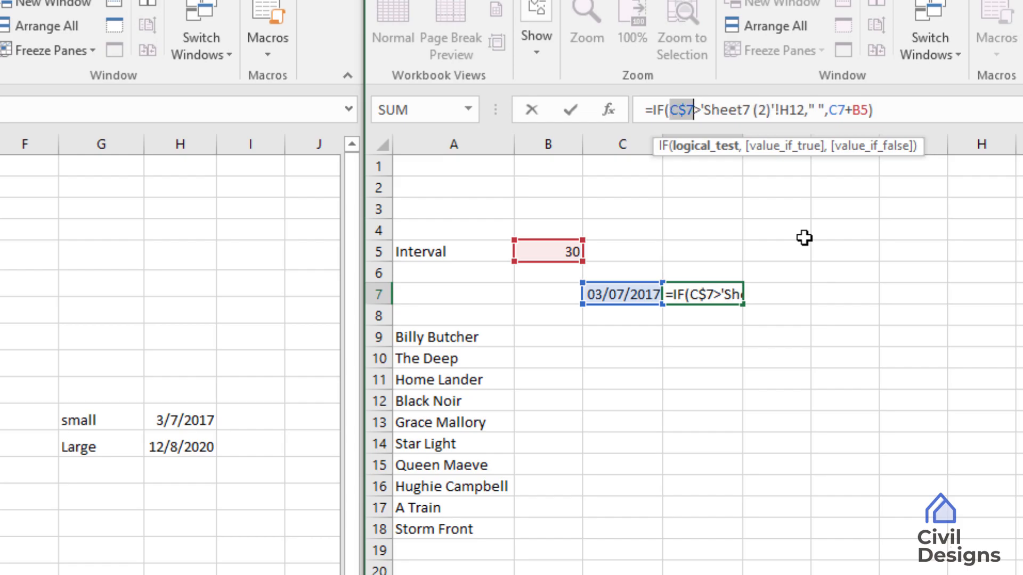
pyautogui.press('Right')
pyautogui.press('Right')
pyautogui.press('Right')
pyautogui.press('Right')
pyautogui.press('Right')
pyautogui.press('Right')
pyautogui.press('Right')
pyautogui.press('Right')
pyautogui.press('Right')
pyautogui.press('Right')
pyautogui.press('Right')
pyautogui.press('Right')
pyautogui.press('Right')
pyautogui.press('Right')
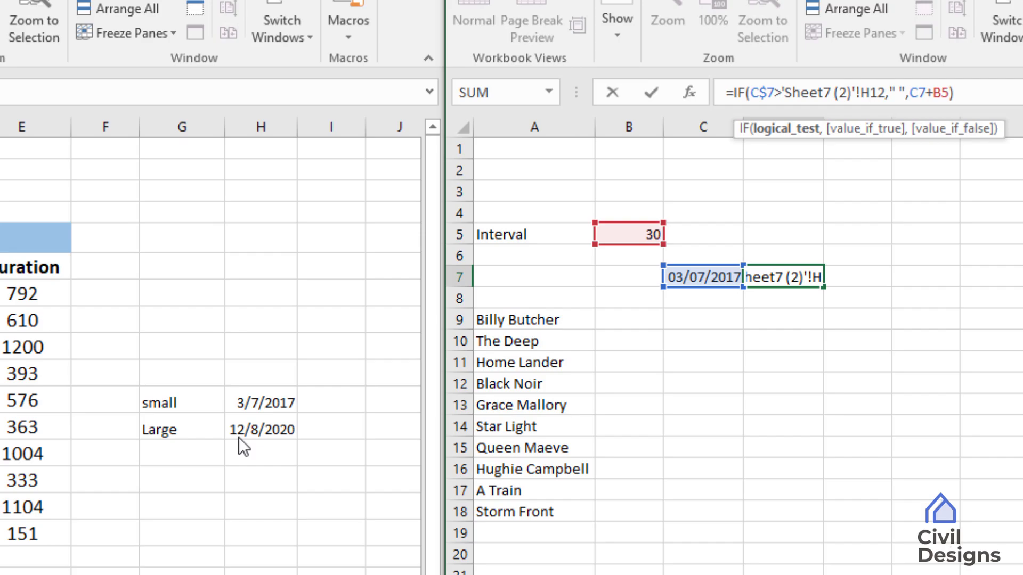
pyautogui.press('F4')
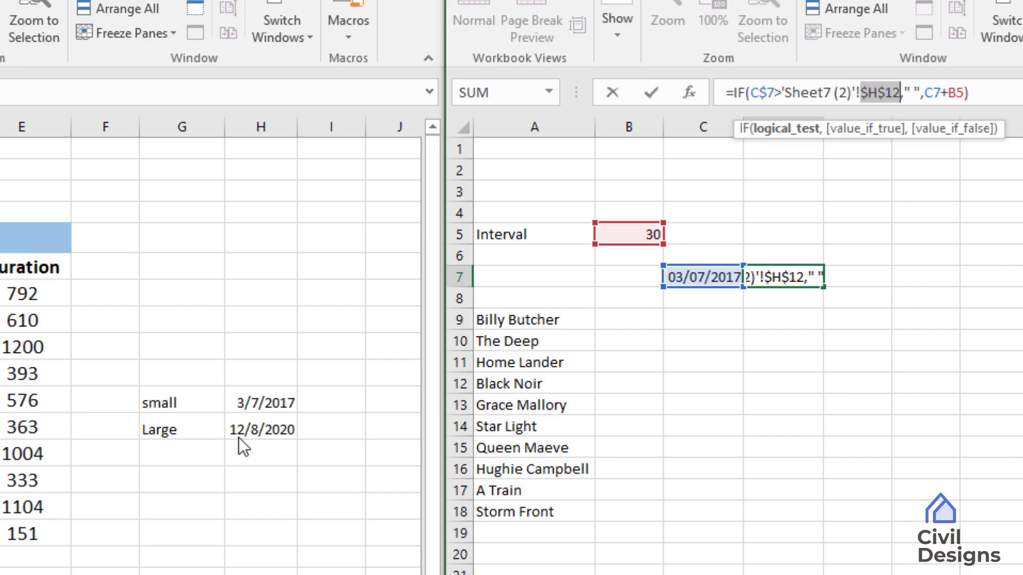
# Lock the references in D7's value-if-false argument as C$7+$B$5 and commit the formula
pyautogui.press('Right')
pyautogui.press('Right')
pyautogui.press('Right')
pyautogui.press('Right')
pyautogui.press('Right')
pyautogui.press('Right')
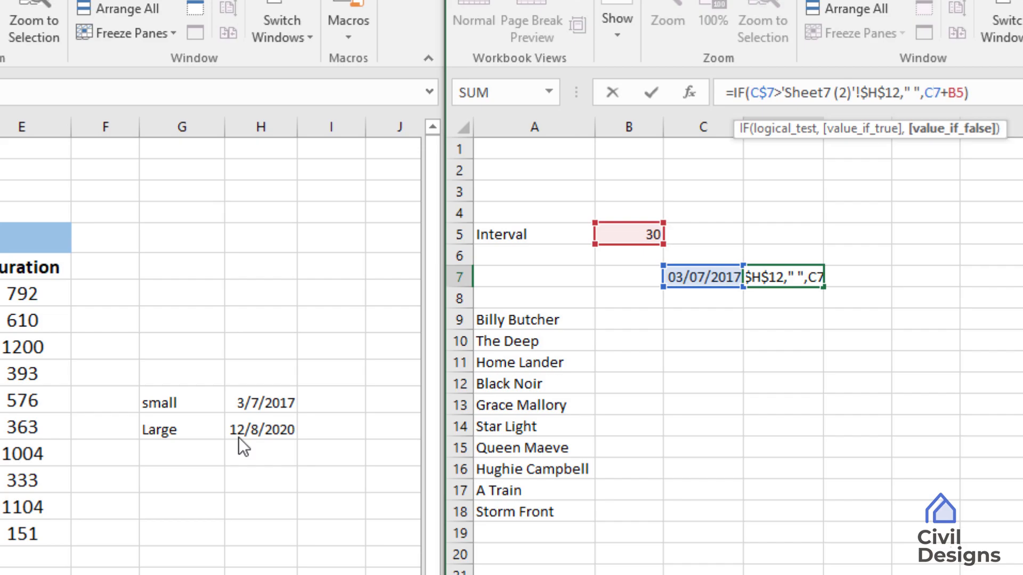
pyautogui.press('F4')
pyautogui.press('F4')
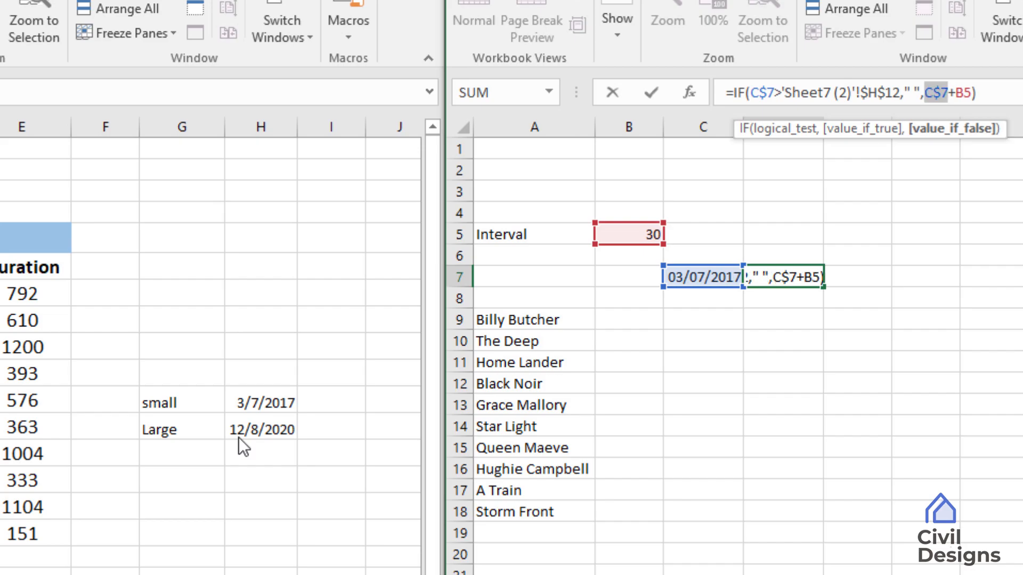
pyautogui.press('Right')
pyautogui.press('Right')
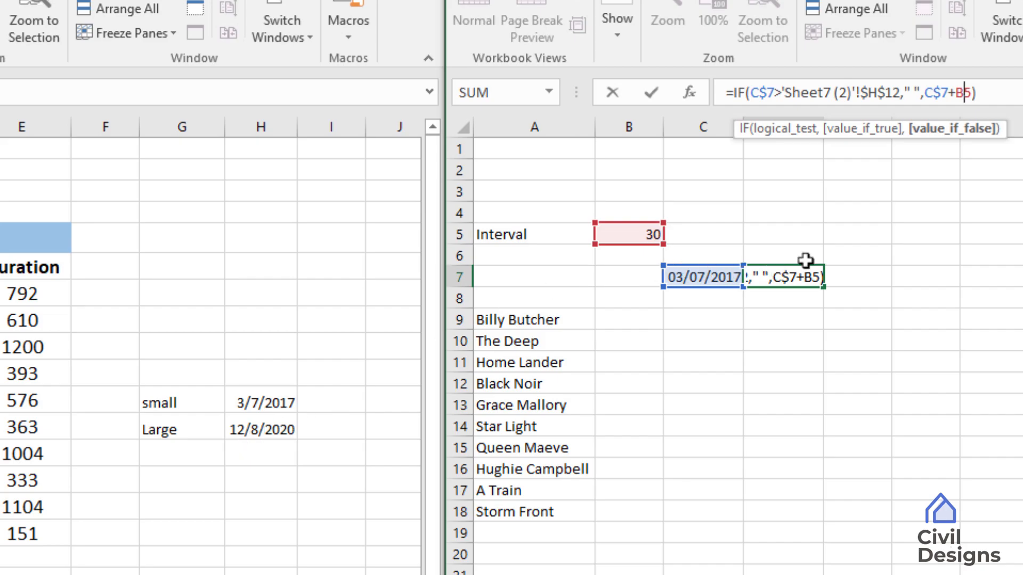
pyautogui.press('F4')
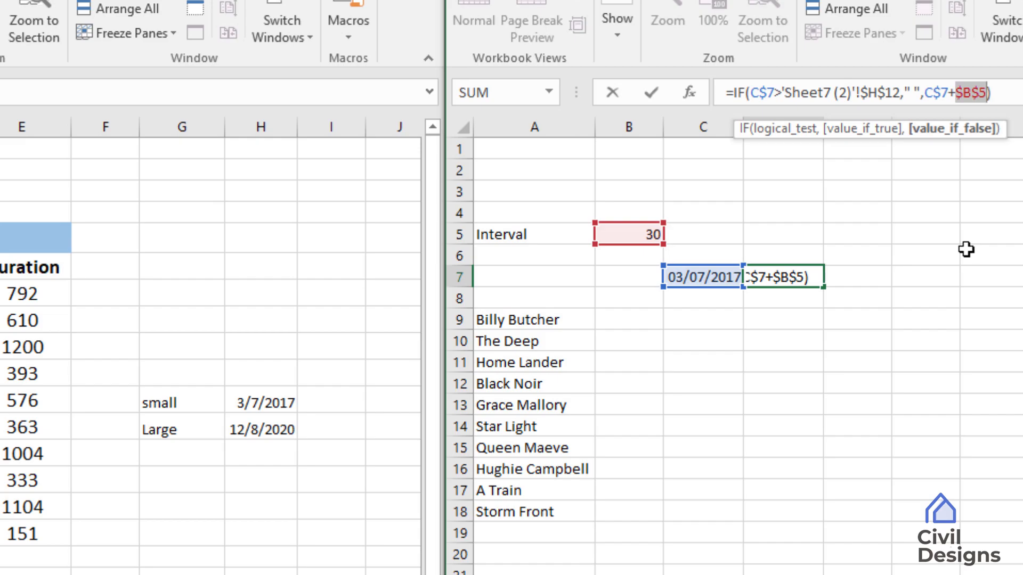
pyautogui.press('Return')
# Fill the D7 date formula across row 7 past column AW
pyautogui.click(815, 275)
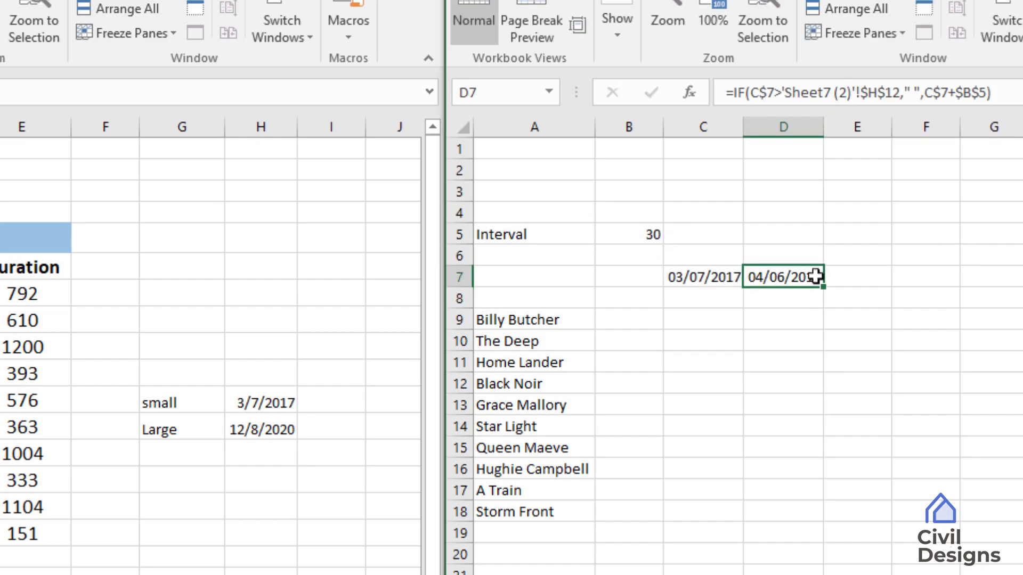
pyautogui.moveTo(822, 286); pyautogui.dragTo(1017, 277)
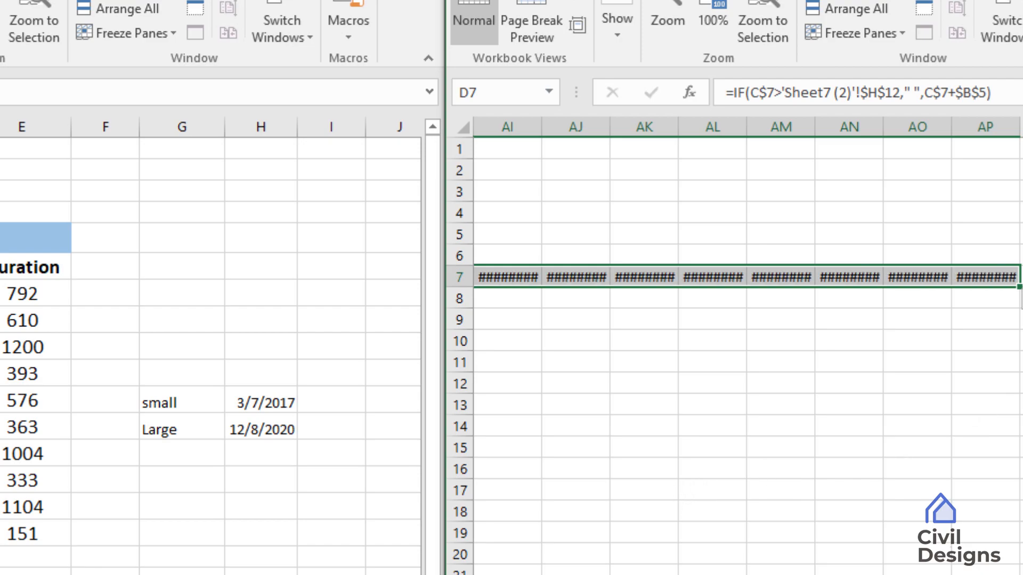
pyautogui.hscroll(-5, 747, 346)
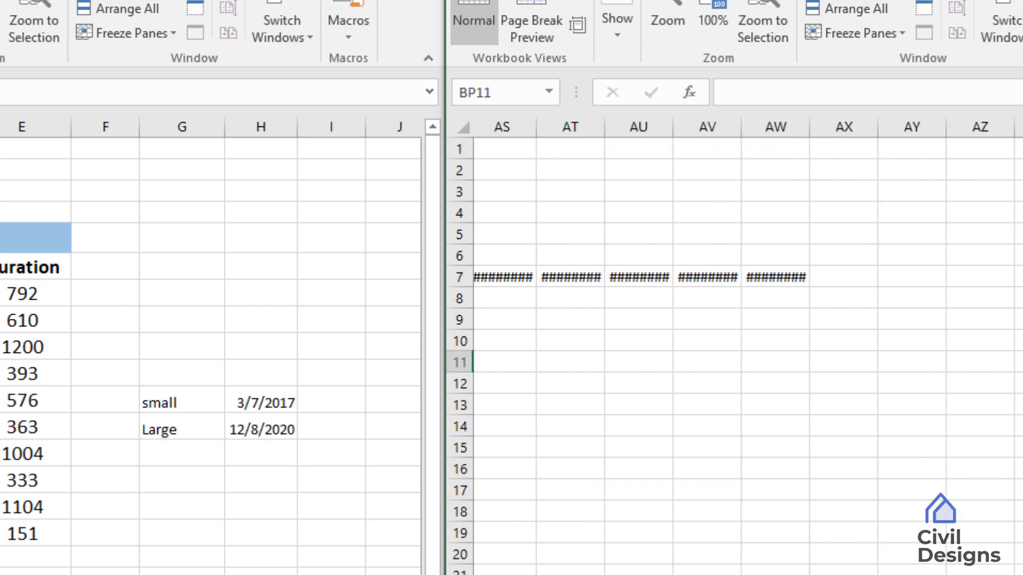
pyautogui.hscroll(-1, 746, 347)
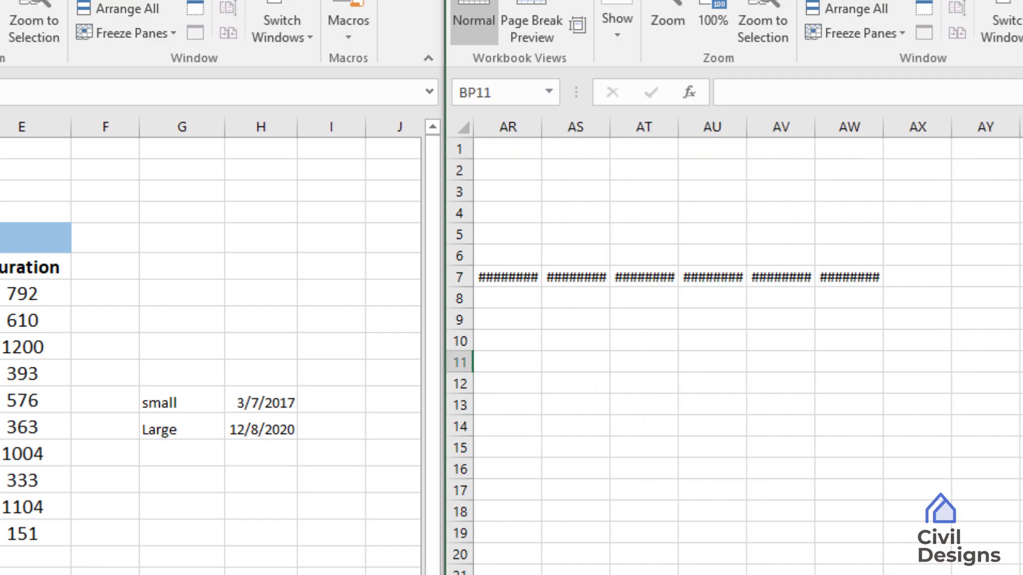
# Auto-fit the widths of columns AW, AV and AU to their dates
pyautogui.doubleClick(882, 128)
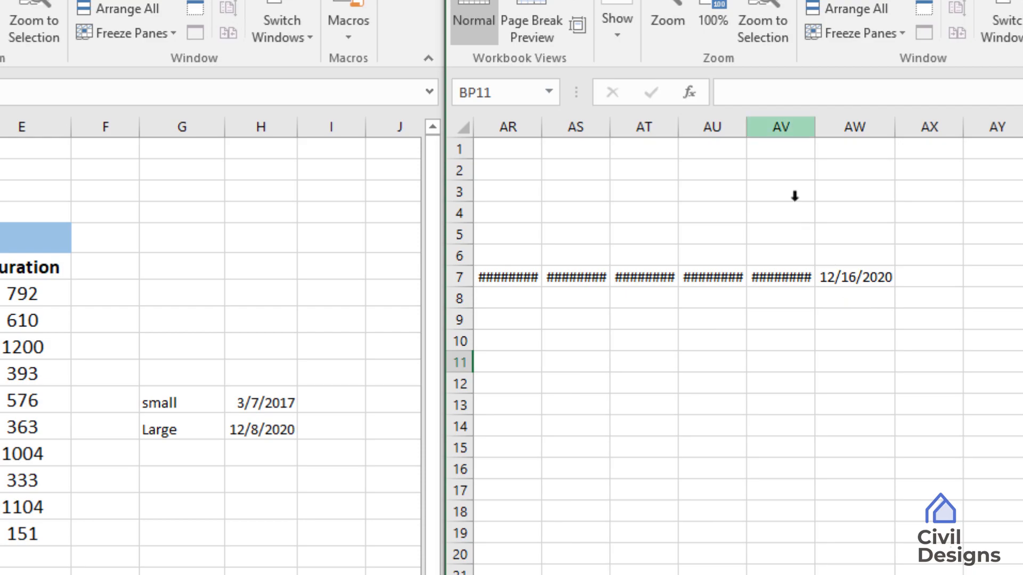
pyautogui.doubleClick(747, 128)
pyautogui.doubleClick(825, 128)
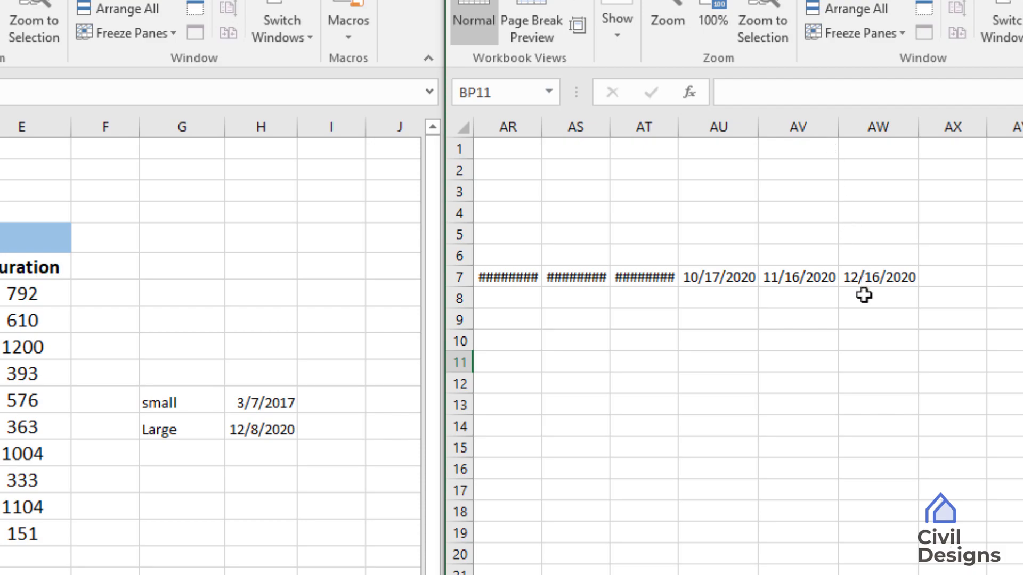
# Auto-fit every column on the timeline sheet so the row 7 dates are shown in full
pyautogui.hscroll(-10, 794, 346)
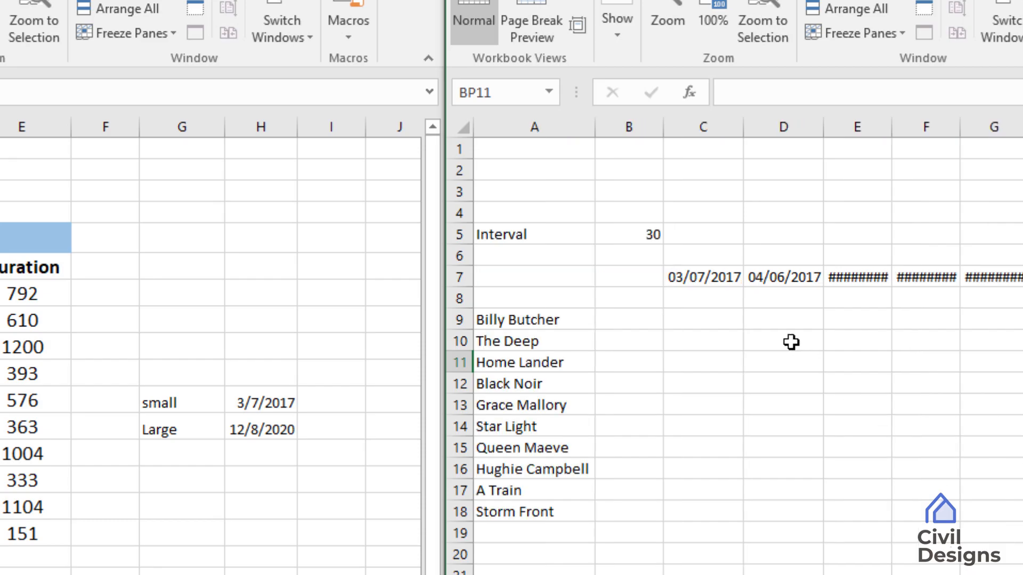
pyautogui.hotkey('ctrl', 'a')
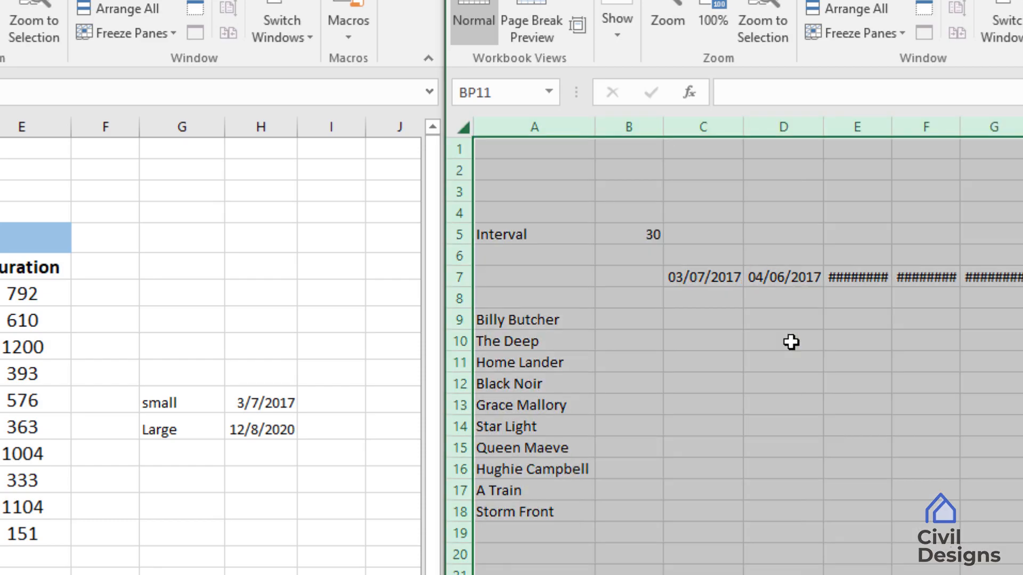
pyautogui.doubleClick(823, 127)
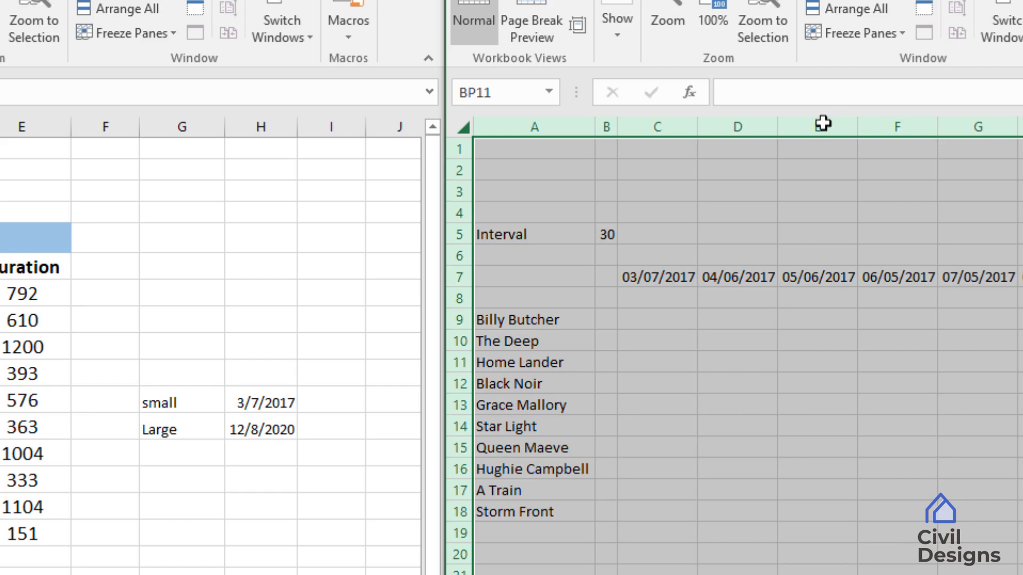
pyautogui.click(698, 344)
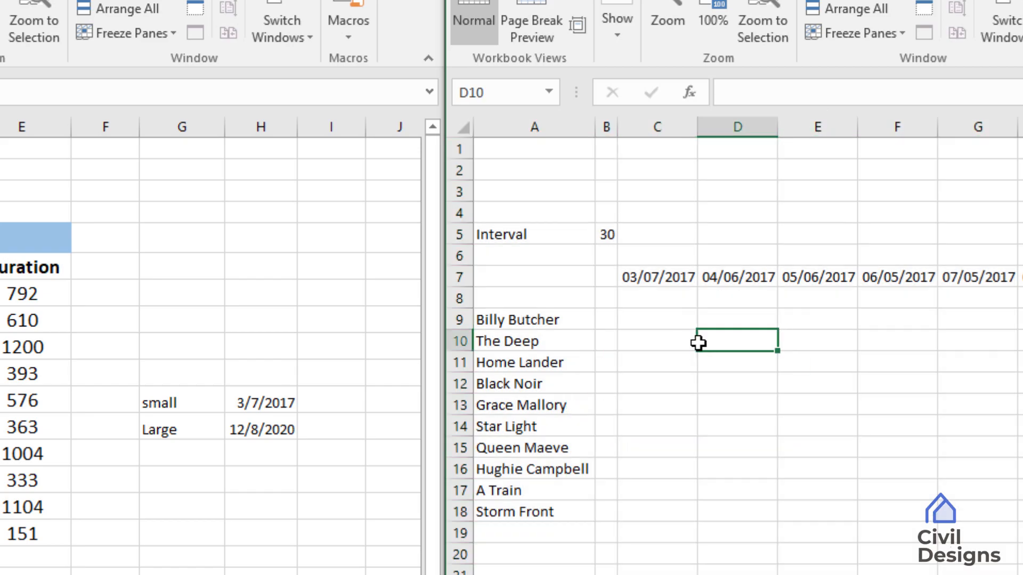
# Rotate the text of the row 7 date header to 90 degrees
pyautogui.click(457, 276)
pyautogui.rightClick(457, 276)
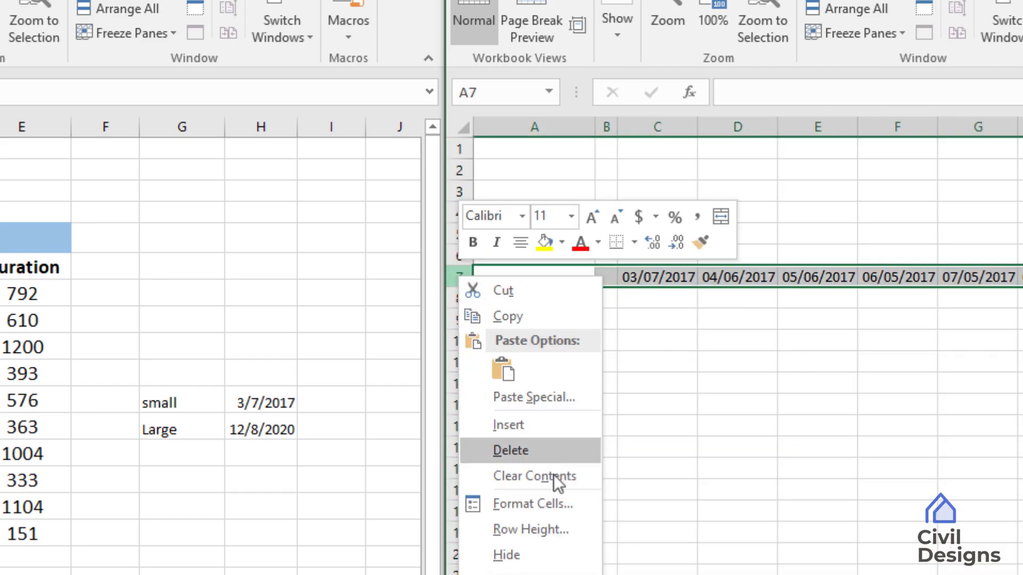
pyautogui.click(561, 493)
pyautogui.click(403, 230)
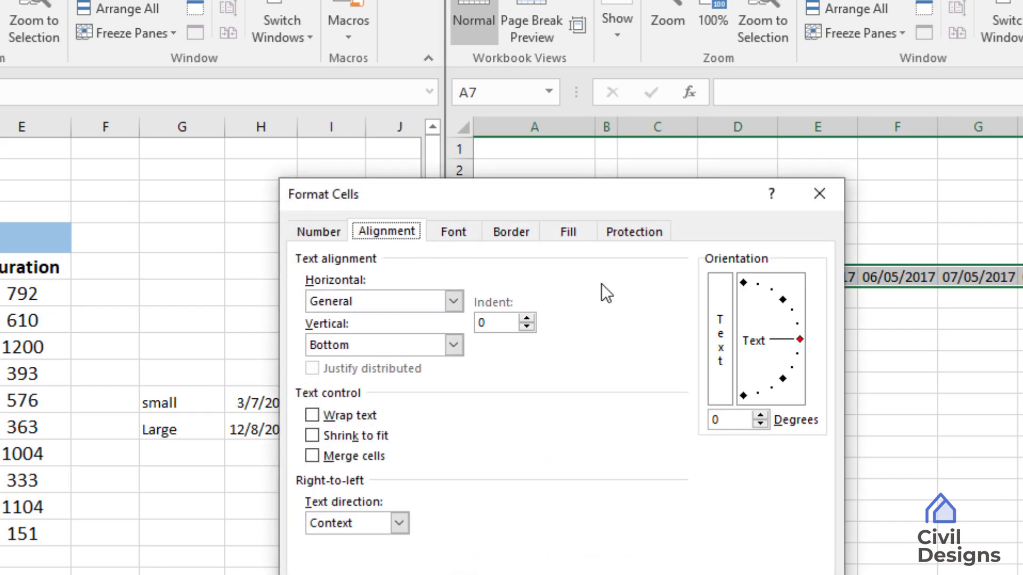
pyautogui.moveTo(798, 338); pyautogui.dragTo(743, 276)
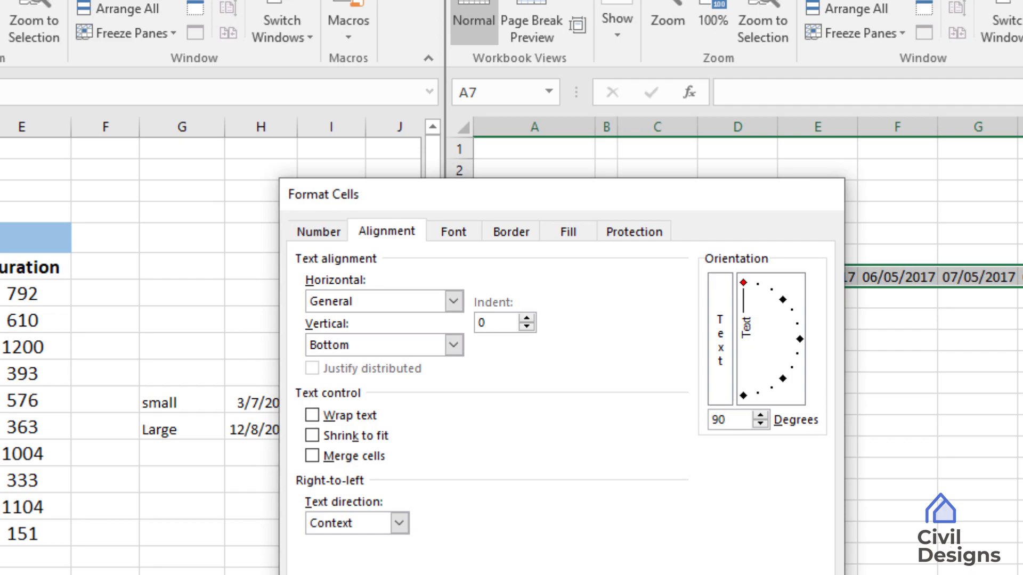
pyautogui.press('Return')
# Set the interval in B5 to 45 and check the dates along row 7
pyautogui.click(606, 233)
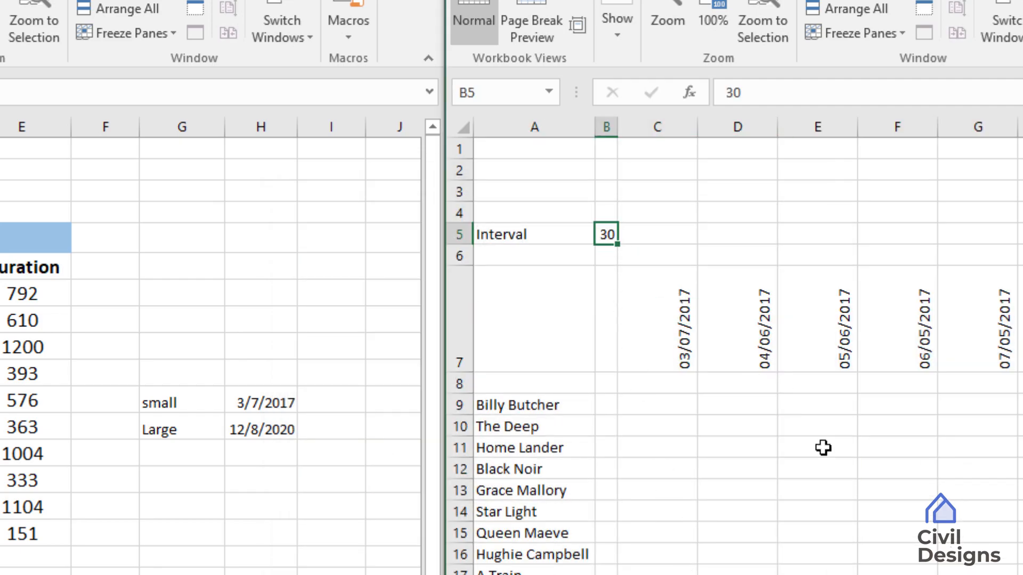
pyautogui.write('45')
pyautogui.press('Return')
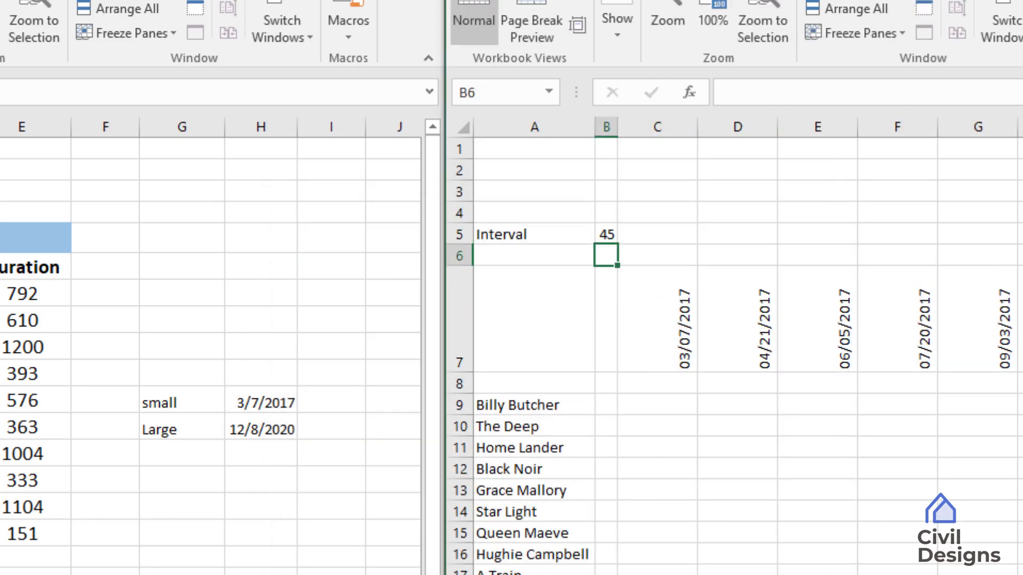
pyautogui.hscroll(10, 823, 447)
pyautogui.hscroll(-10, 746, 347)
# Set the interval in B5 to 1 and check the dates along row 7
pyautogui.click(608, 239)
pyautogui.write('1')
pyautogui.press('Return')
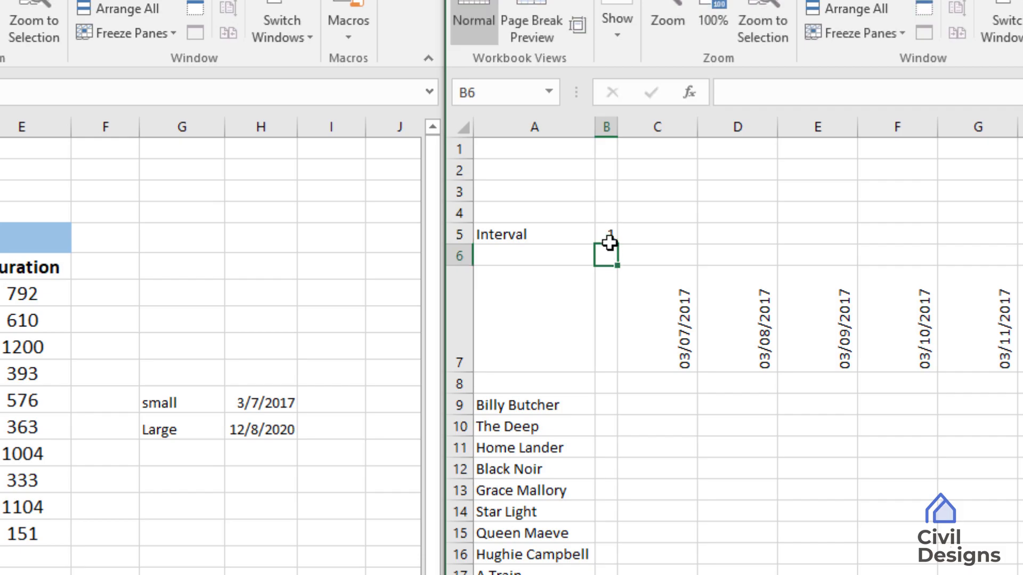
pyautogui.hscroll(10, 609, 242)
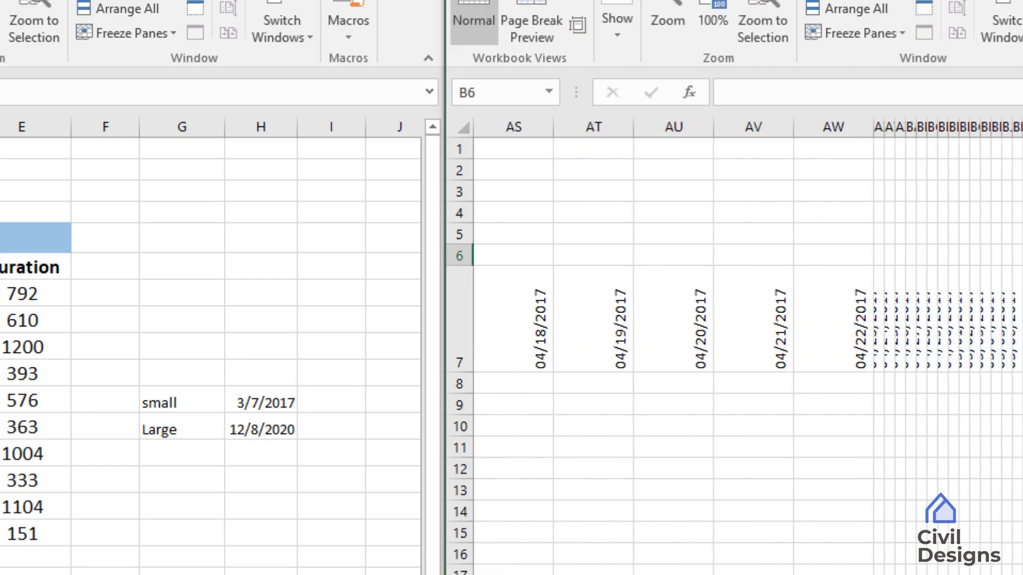
# Auto-fit all column widths on the timeline sheet to the rotated date headers
pyautogui.hotkey('ctrl', 'a')
pyautogui.hotkey('ctrl', 'a')
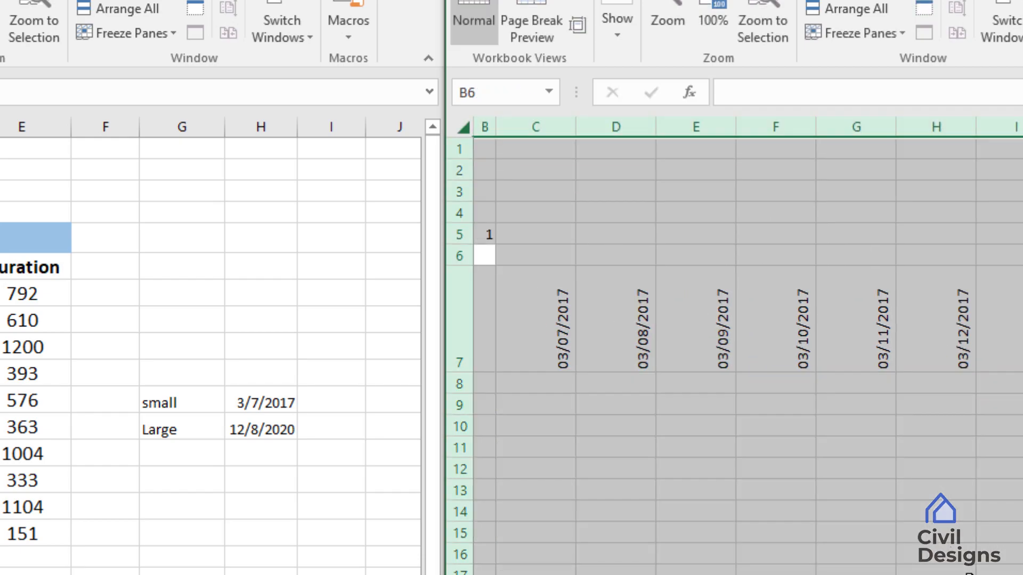
pyautogui.doubleClick(895, 124)
pyautogui.click(864, 467)
pyautogui.hscroll(10, 746, 346)
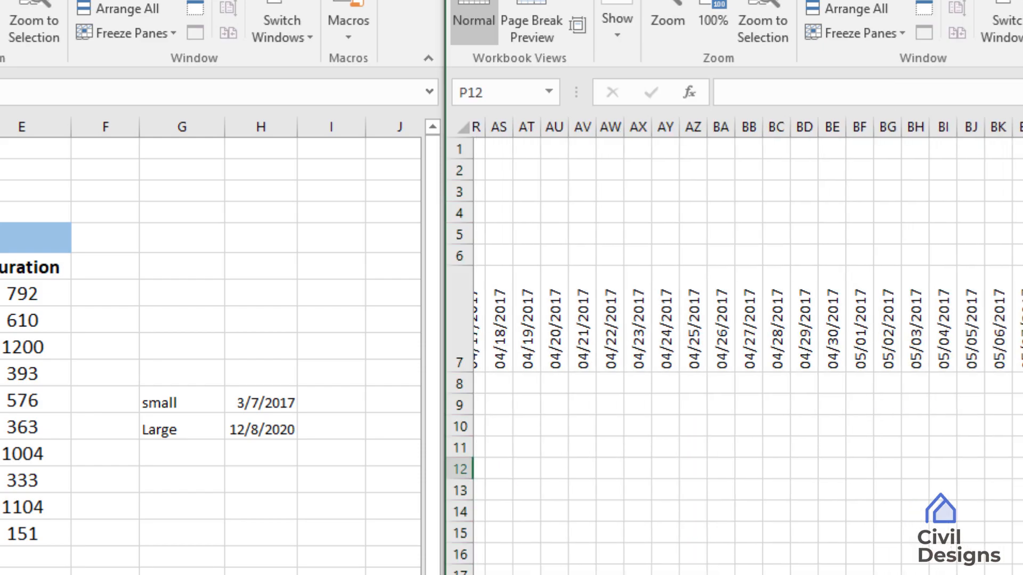
pyautogui.hscroll(1, 745, 347)
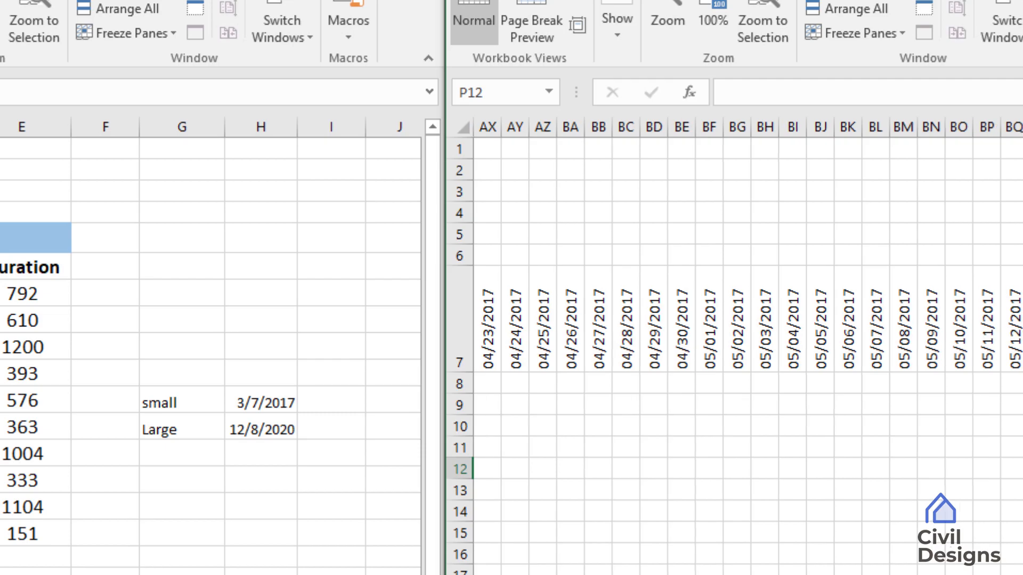
# Set the interval in B5 to 30
pyautogui.hscroll(-15, 746, 347)
pyautogui.click(603, 232)
pyautogui.write('30')
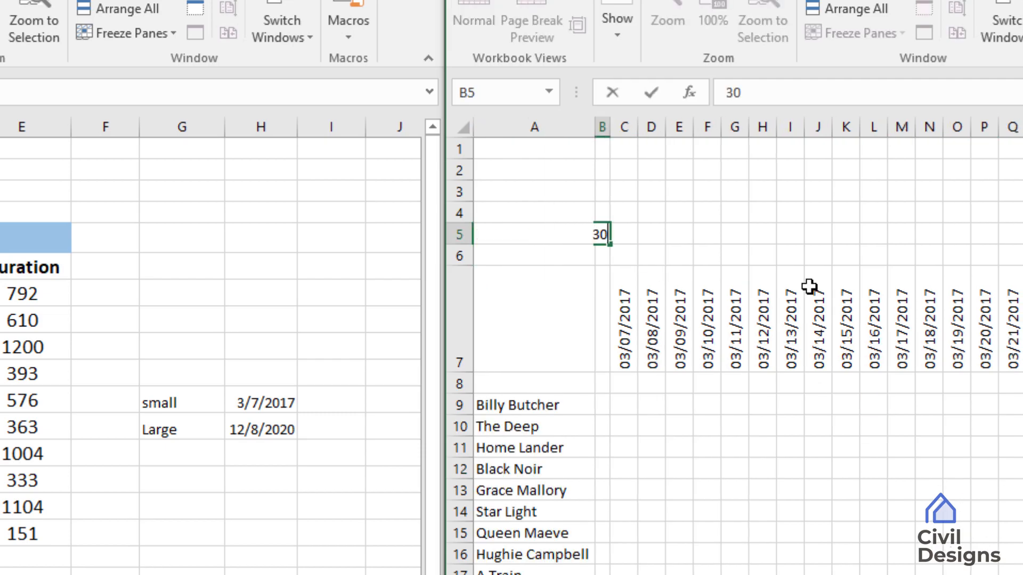
pyautogui.press('Return')
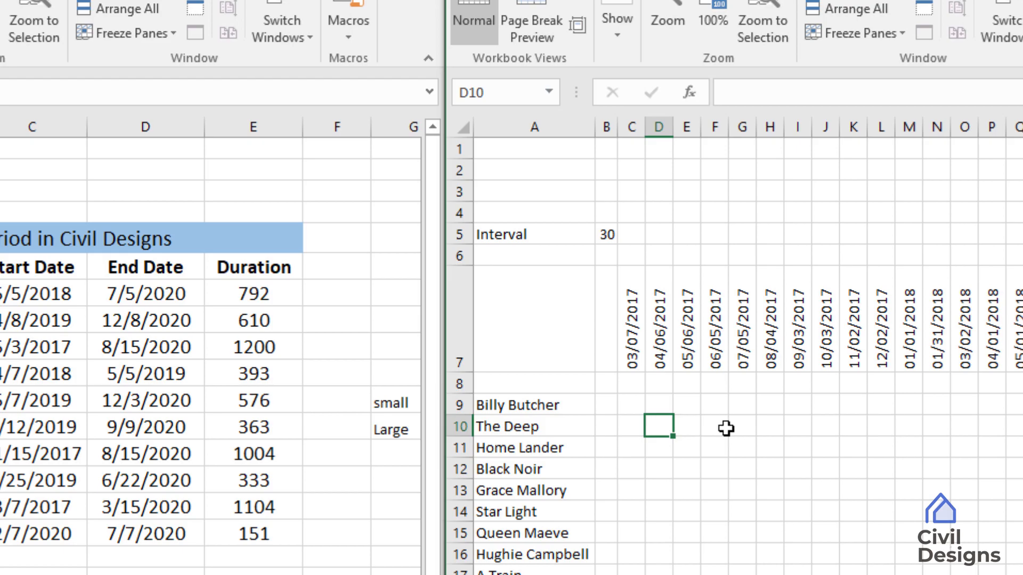
# Enter =IF(C7>='Sheet7 (2)'!C7,1,0) in C9 to compare the first header date with the first intern's start date
pyautogui.click(631, 407)
pyautogui.write('=if(')
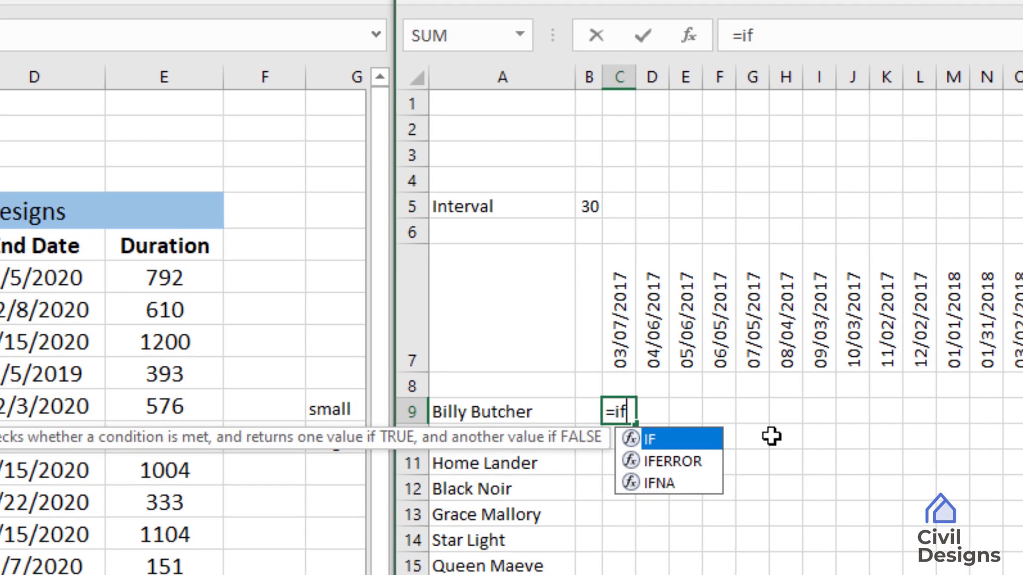
pyautogui.click(621, 350)
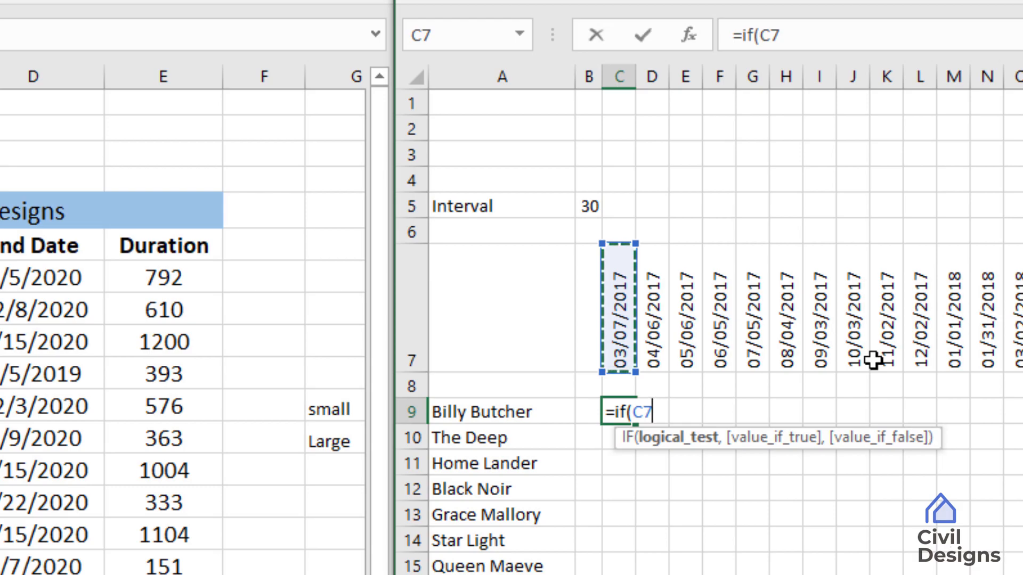
pyautogui.write('>=')
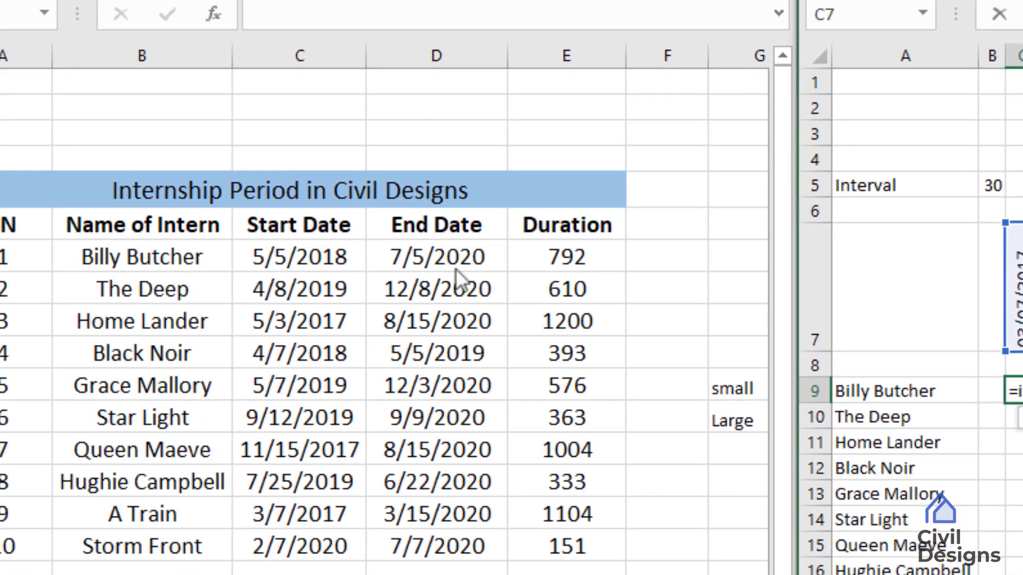
pyautogui.click(299, 261)
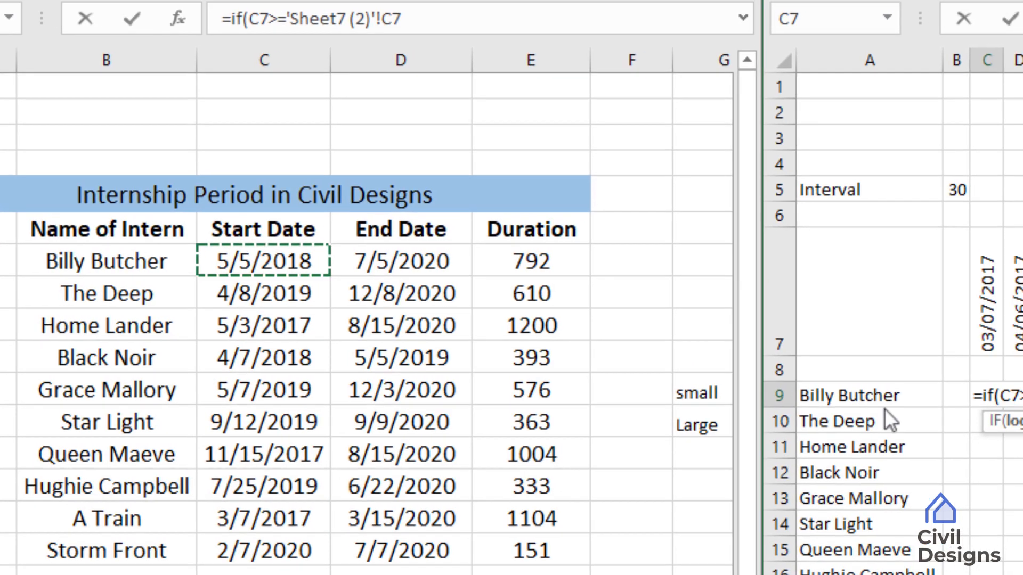
pyautogui.write(',')
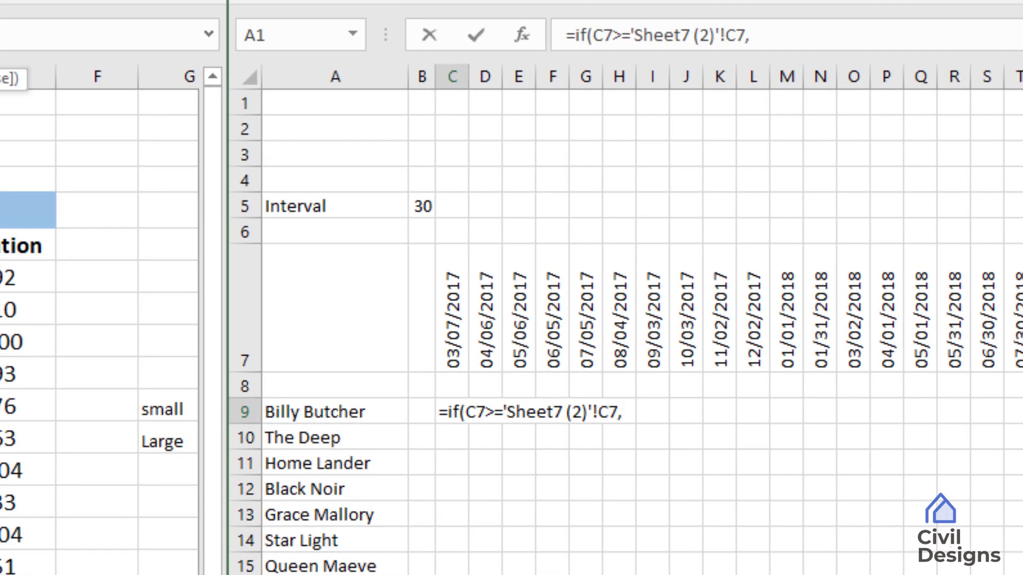
pyautogui.write('1,0)')
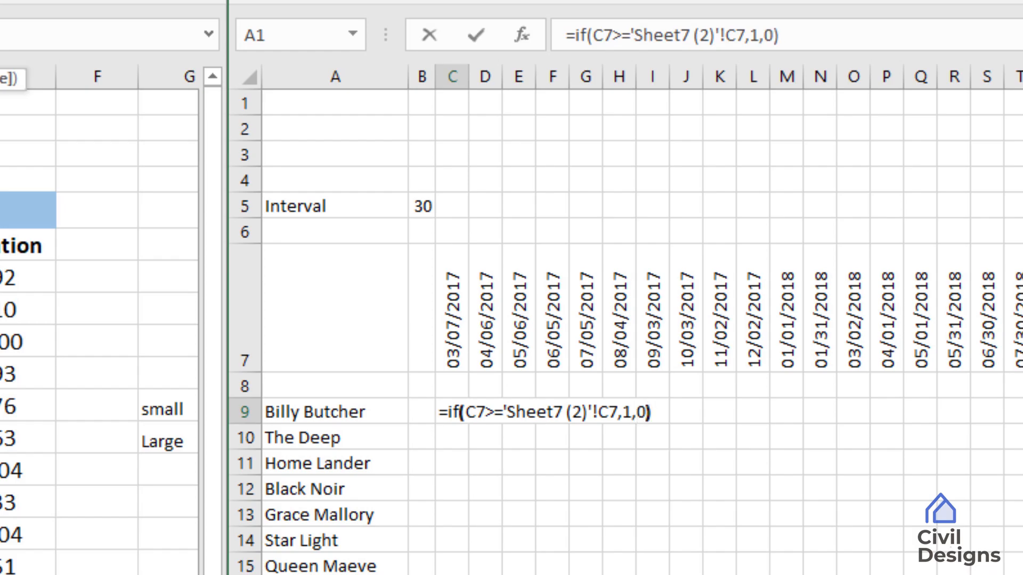
pyautogui.hotkey('ctrl', 'Return')
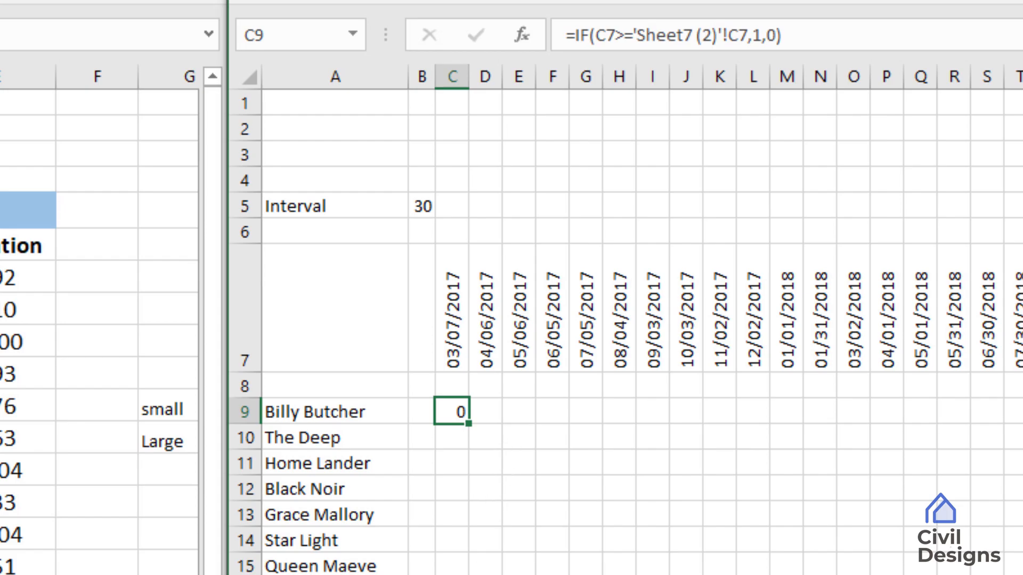
# Lock the references in the C9 formula as C$7 for the header date and 'Sheet7 (2)'!$C7 for the start date
pyautogui.click(606, 35)
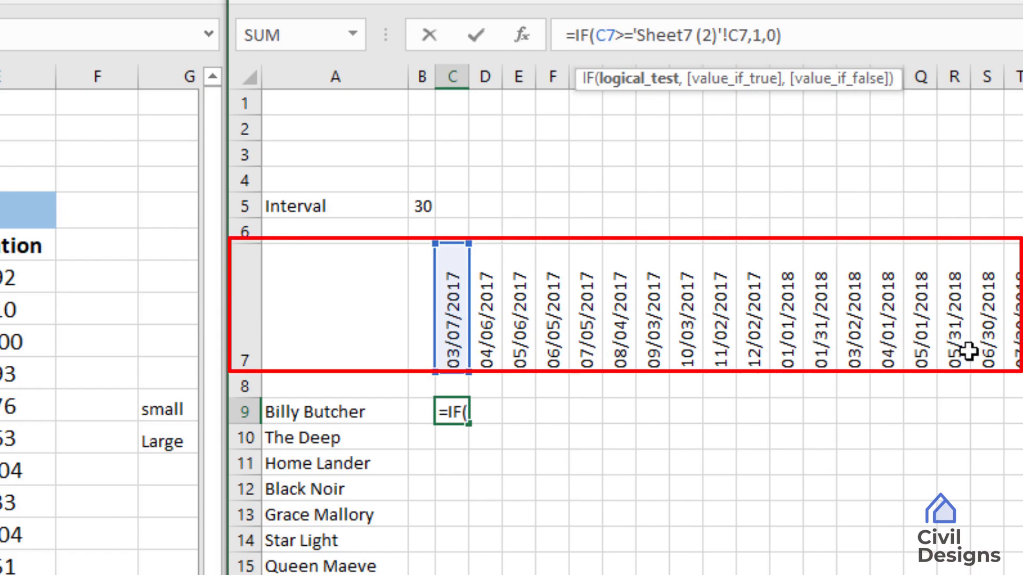
pyautogui.press('F4')
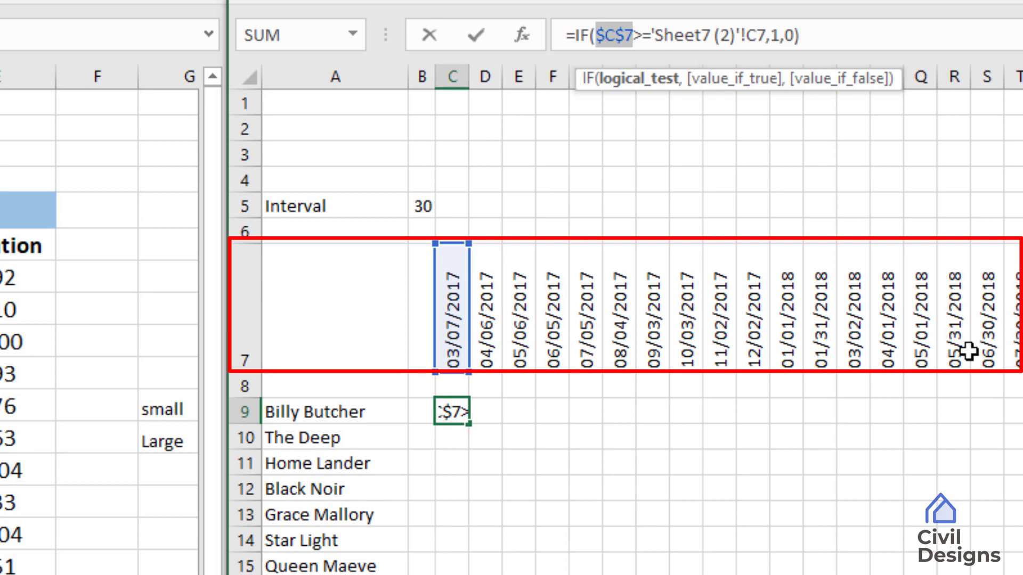
pyautogui.press('F4')
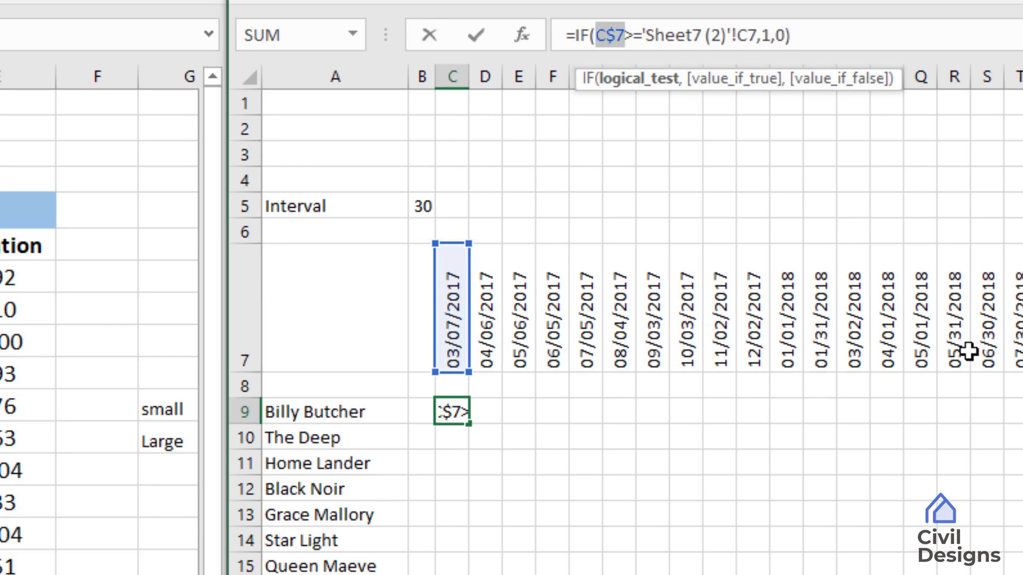
pyautogui.press('Right')
pyautogui.press('Right')
pyautogui.press('Right')
pyautogui.press('Right')
pyautogui.press('Right')
pyautogui.press('Right')
pyautogui.press('Right')
pyautogui.press('Right')
pyautogui.press('Right')
pyautogui.press('Right')
pyautogui.press('Right')
pyautogui.press('Right')
pyautogui.press('Right')
pyautogui.press('Right')
pyautogui.press('Right')
pyautogui.press('Right')
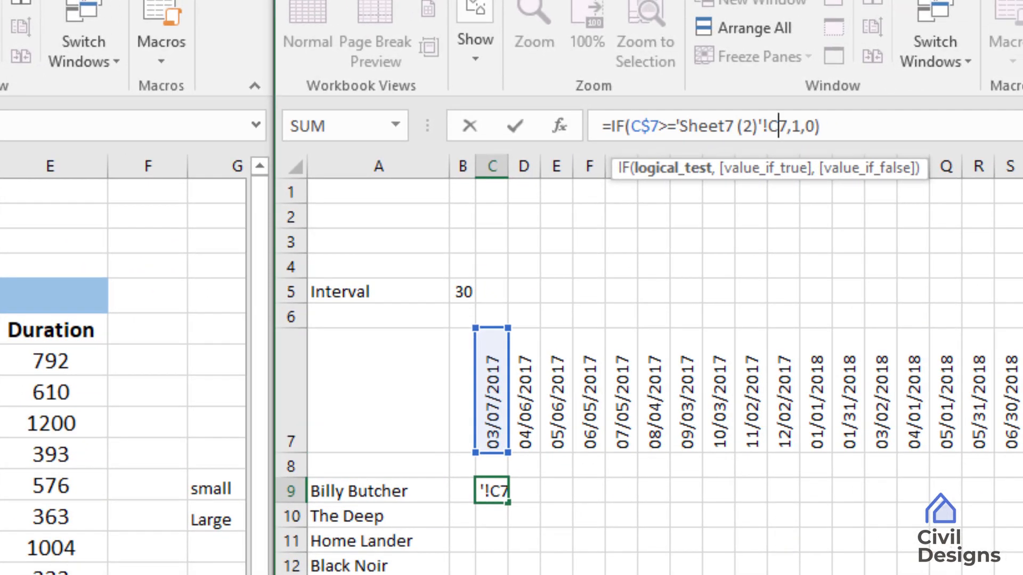
pyautogui.press('F4')
pyautogui.press('F4')
pyautogui.press('F4')
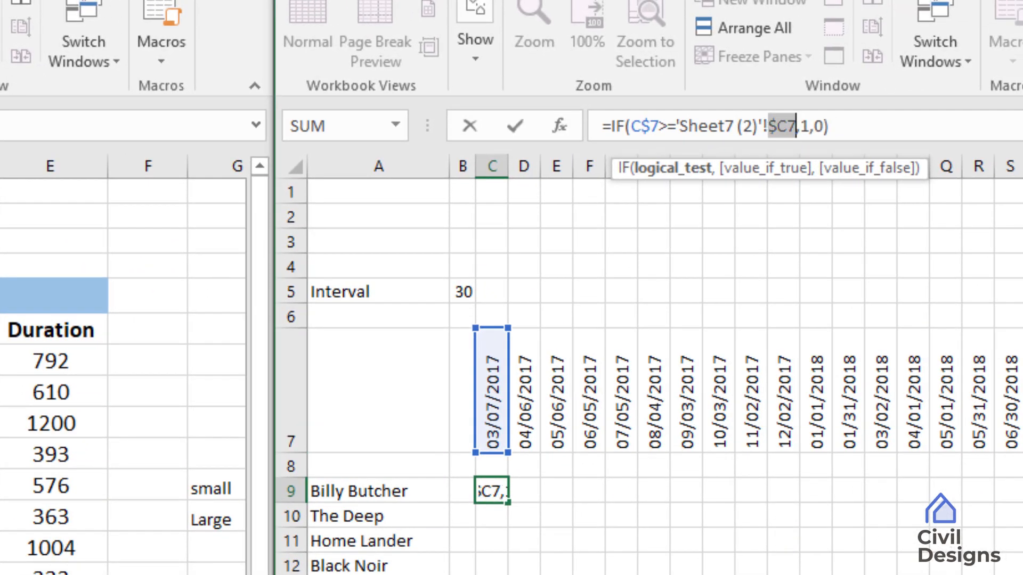
pyautogui.press('Return')
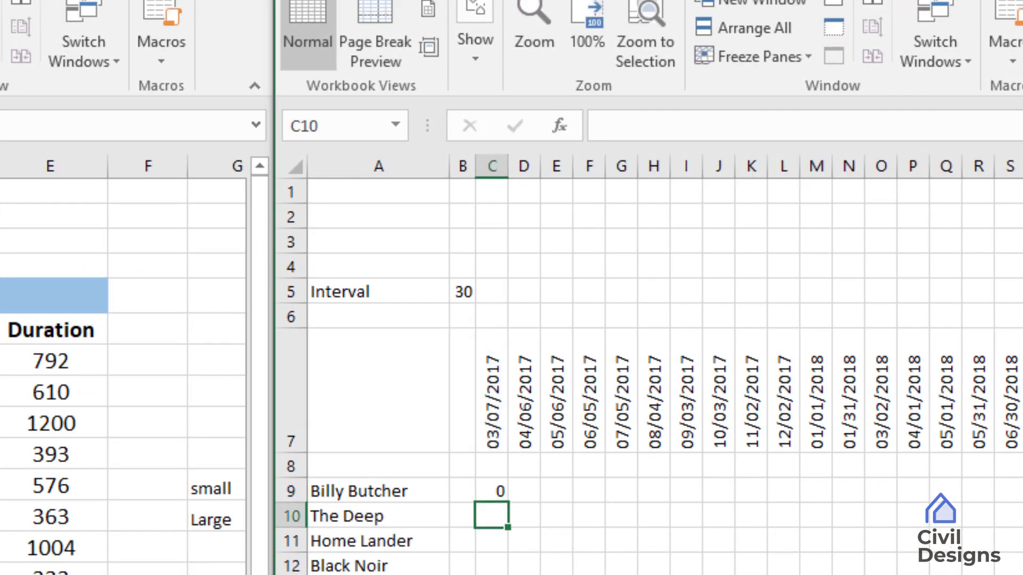
# Copy the C9 formula down through C18 for all the interns
pyautogui.click(491, 490)
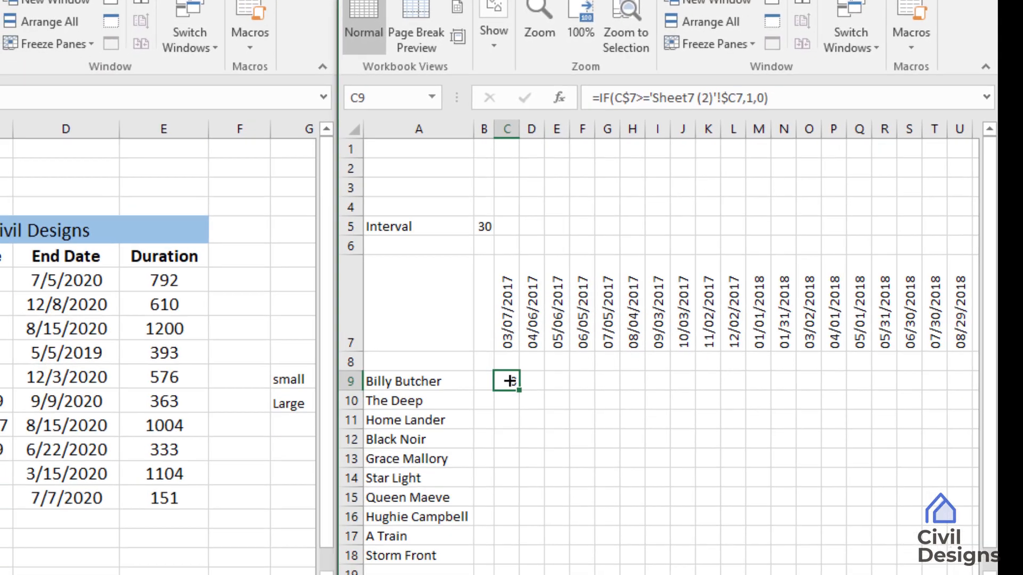
pyautogui.moveTo(519, 390); pyautogui.dragTo(607, 554)
pyautogui.click(650, 536)
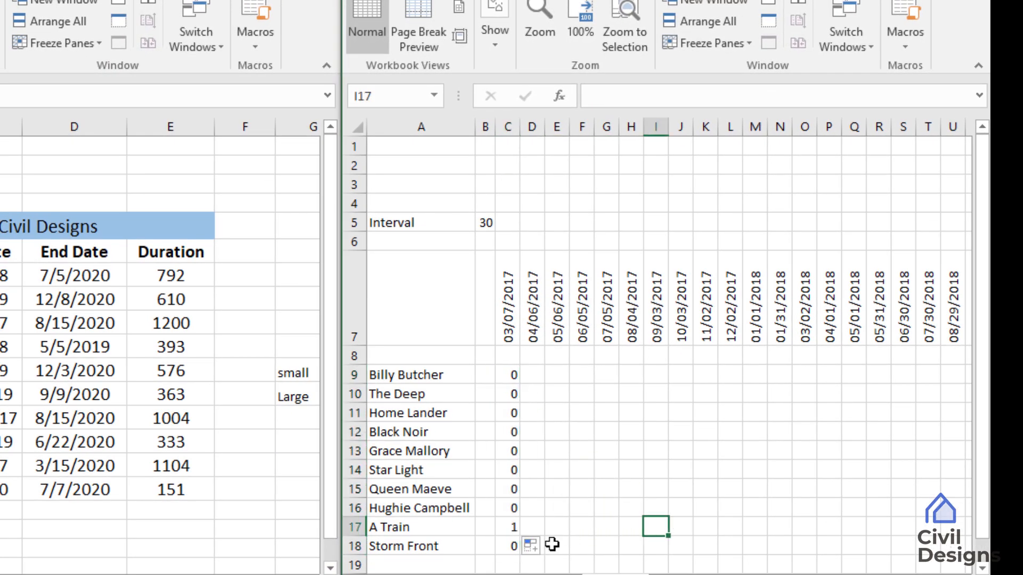
pyautogui.scroll(-1, 552, 544)
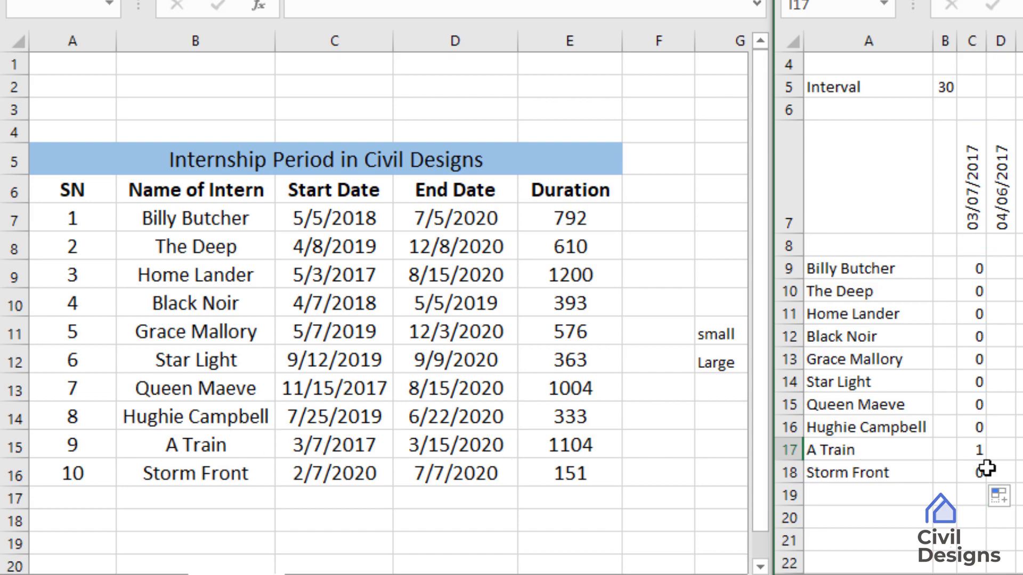
# Fill the formulas in C9:C18 rightward through column FJ
pyautogui.moveTo(972, 269); pyautogui.dragTo(960, 467)
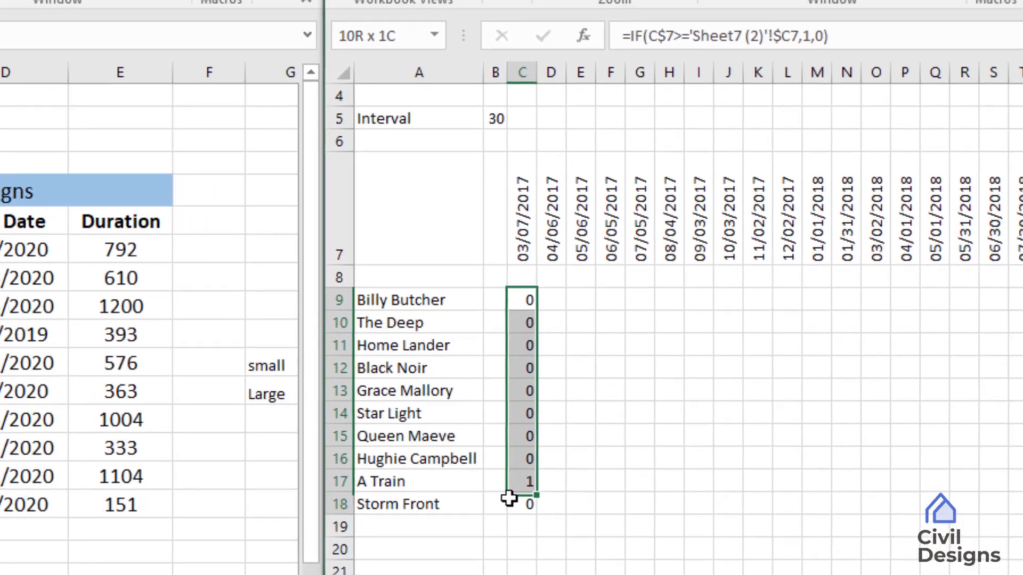
pyautogui.moveTo(509, 498); pyautogui.dragTo(511, 502)
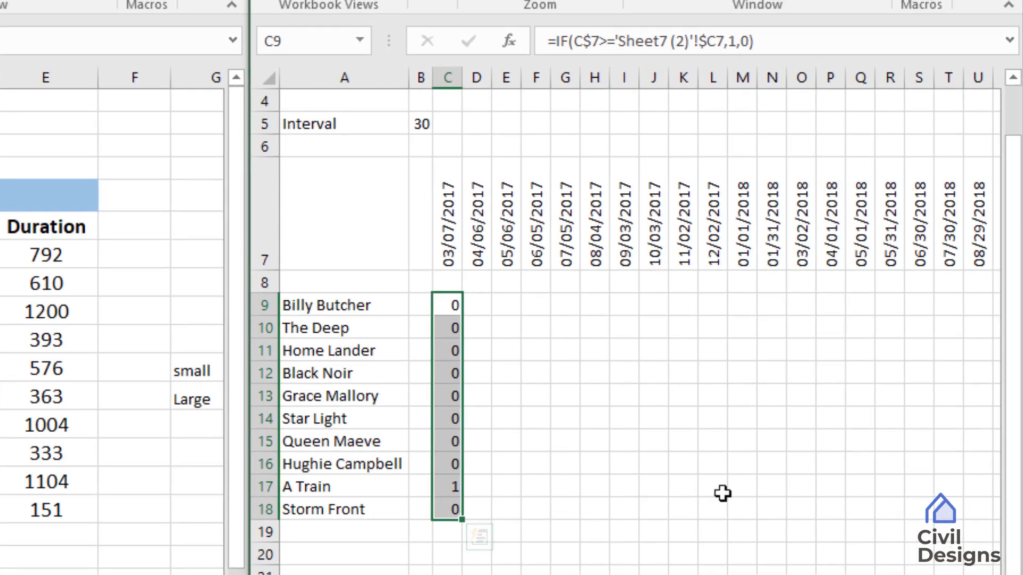
pyautogui.hotkey('shift', 'Right')
pyautogui.hotkey('shift', 'Right')
pyautogui.hotkey('shift', 'Right')
pyautogui.hotkey('shift', 'Right')
pyautogui.hotkey('shift', 'Right')
pyautogui.hotkey('shift', 'Right')
pyautogui.hotkey('shift', 'Right')
pyautogui.hotkey('shift', 'Right')
pyautogui.hotkey('shift', 'Right')
pyautogui.hotkey('shift', 'Right')
pyautogui.hotkey('shift', 'Right')
pyautogui.hotkey('shift', 'Right')
pyautogui.hotkey('shift', 'Right')
pyautogui.hotkey('shift', 'Right')
pyautogui.hotkey('shift', 'Right')
pyautogui.hotkey('shift', 'Right')
pyautogui.hotkey('shift', 'Right')
pyautogui.hotkey('shift', 'Right')
pyautogui.hotkey('shift', 'Right')
pyautogui.hotkey('shift', 'Right')
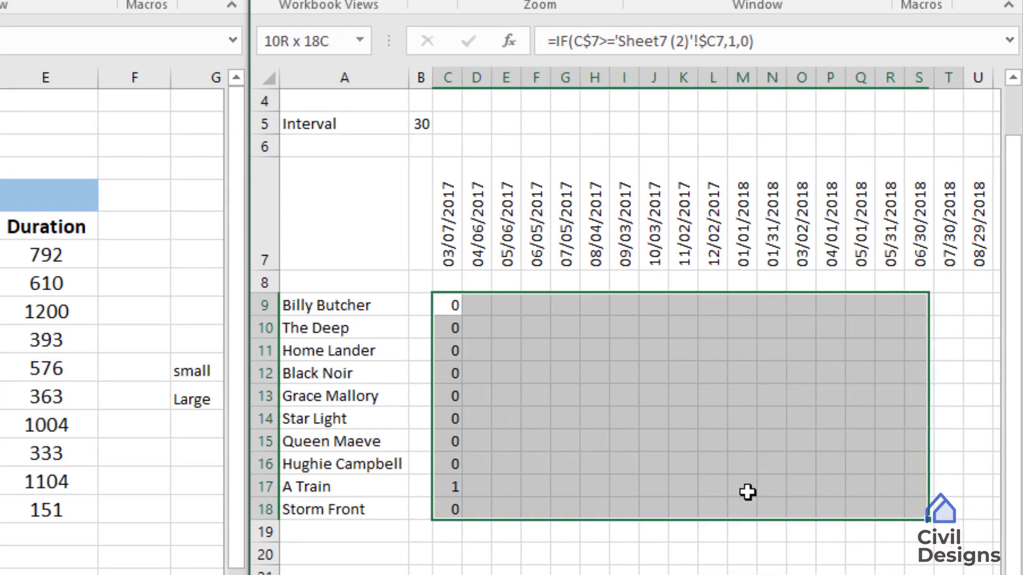
pyautogui.hotkey('ctrl', 'shift', 'Right')
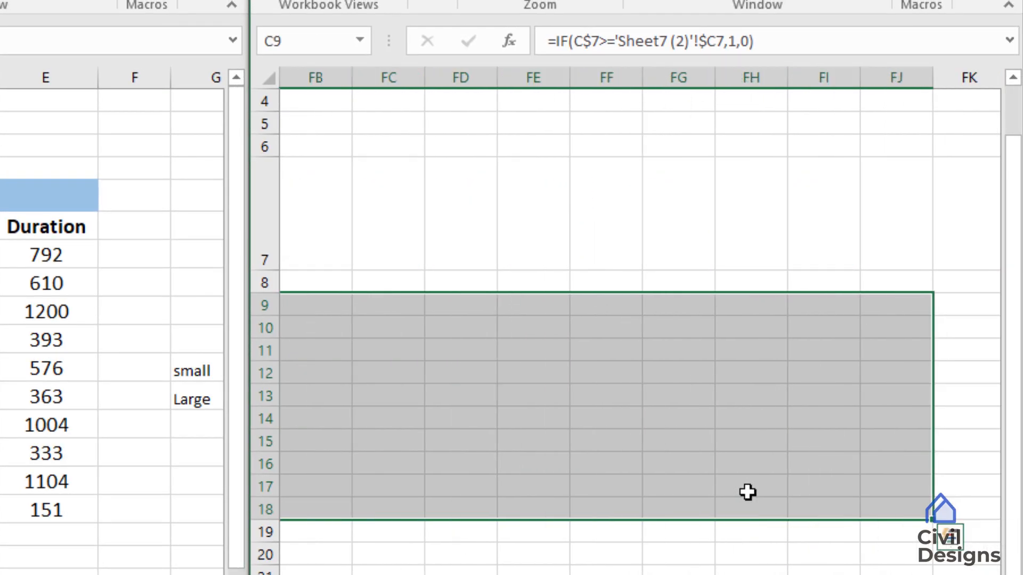
pyautogui.hotkey('ctrl', 'r')
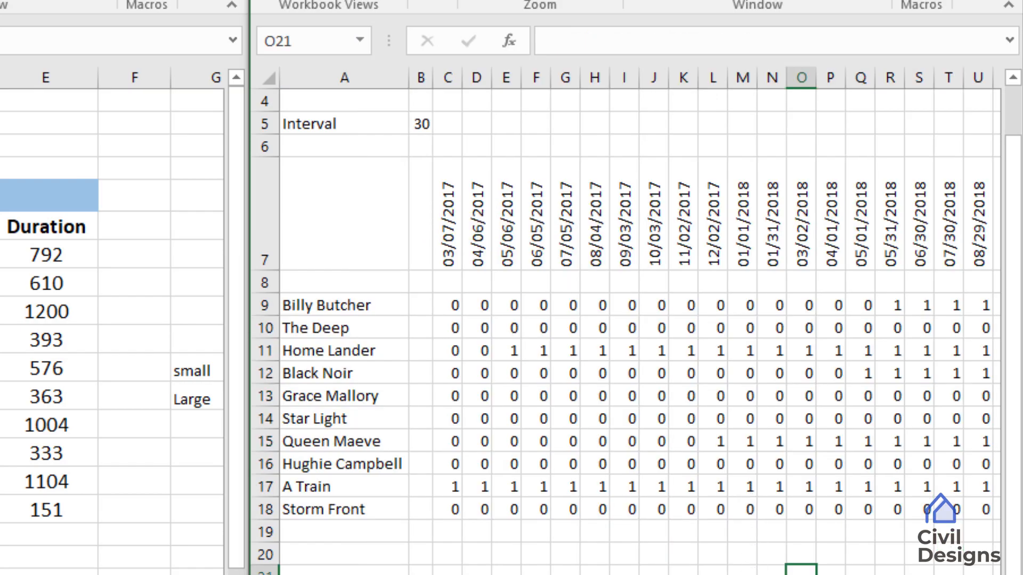
# Check the filled results past the last visible header date and the header formula in AY7
pyautogui.hscroll(10, 639, 319)
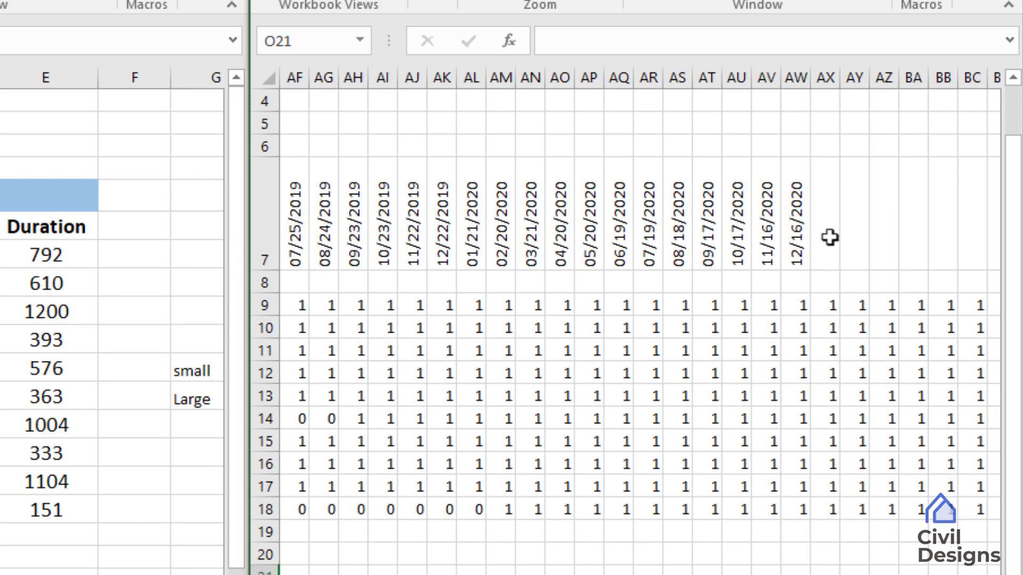
pyautogui.moveTo(802, 302); pyautogui.dragTo(804, 509)
pyautogui.click(865, 204)
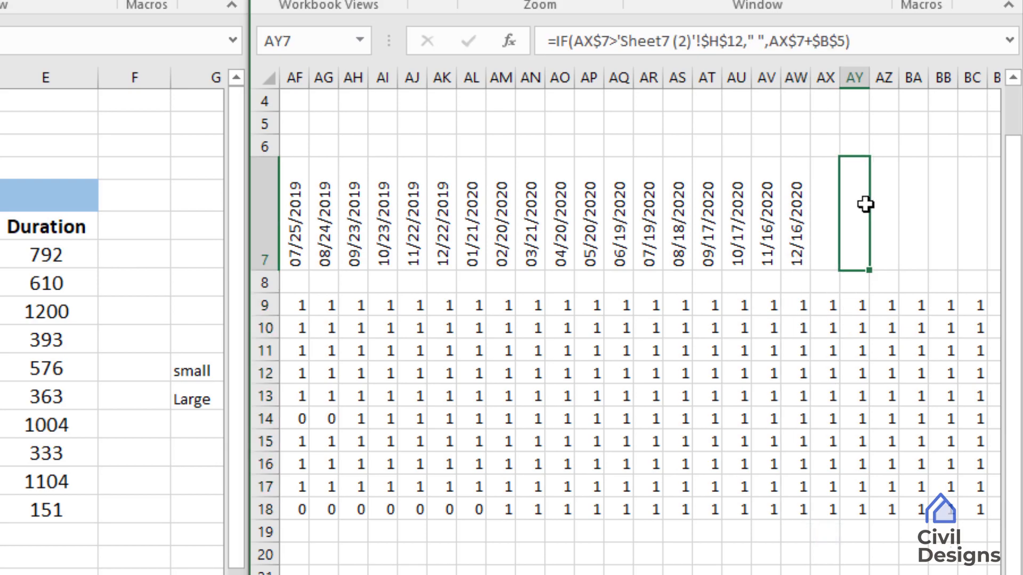
pyautogui.hscroll(-10, 863, 220)
pyautogui.hscroll(6, 863, 220)
pyautogui.hscroll(-6, 640, 320)
# Replace the C9 formula with =IF(AND(C7>='Sheet7 (2)'!C7,C7<='Sheet7 (2)'!D7),1,0) to test both start and end dates
pyautogui.click(455, 303)
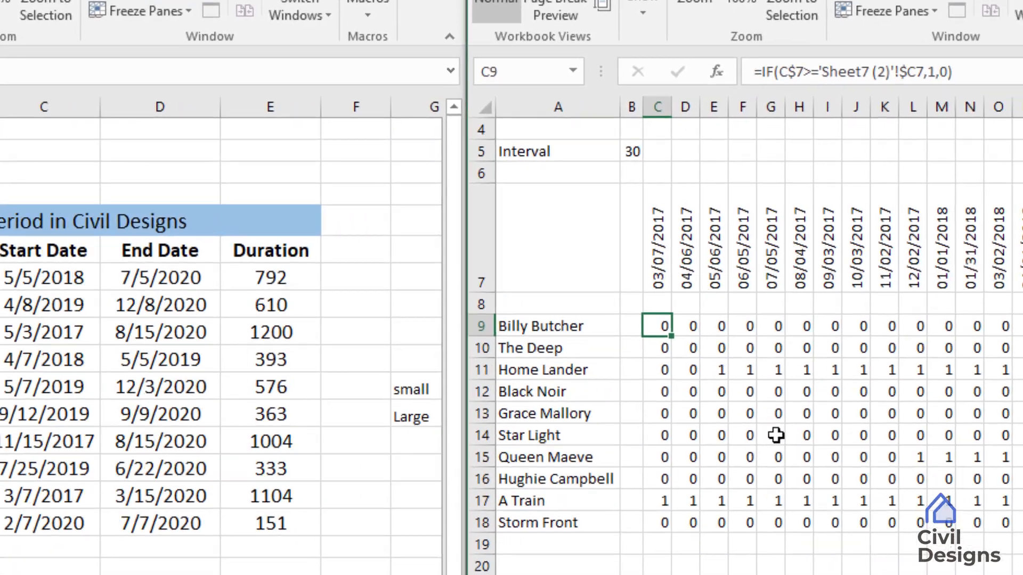
pyautogui.write('=if(and(')
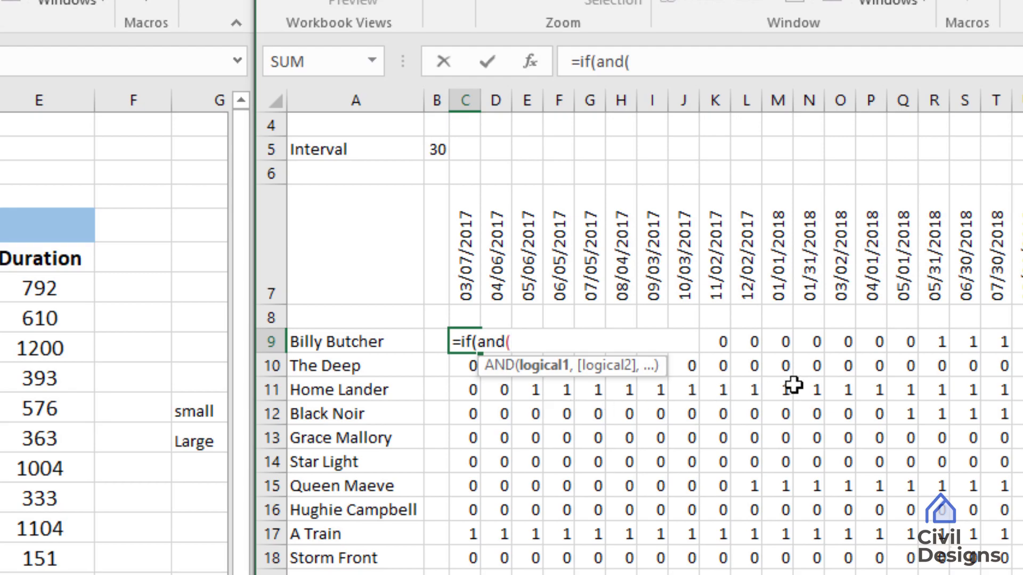
pyautogui.click(478, 250)
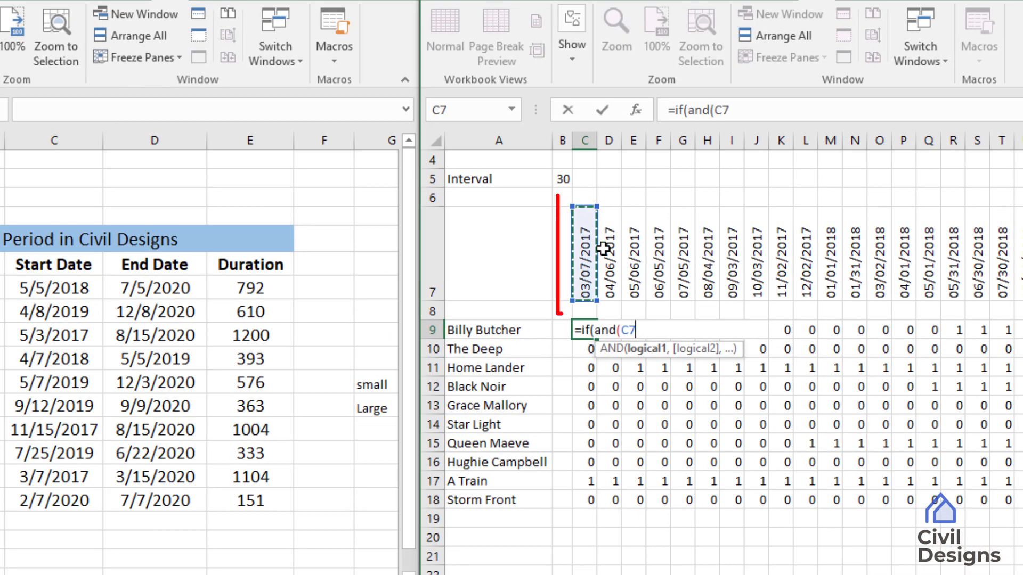
pyautogui.write('>=')
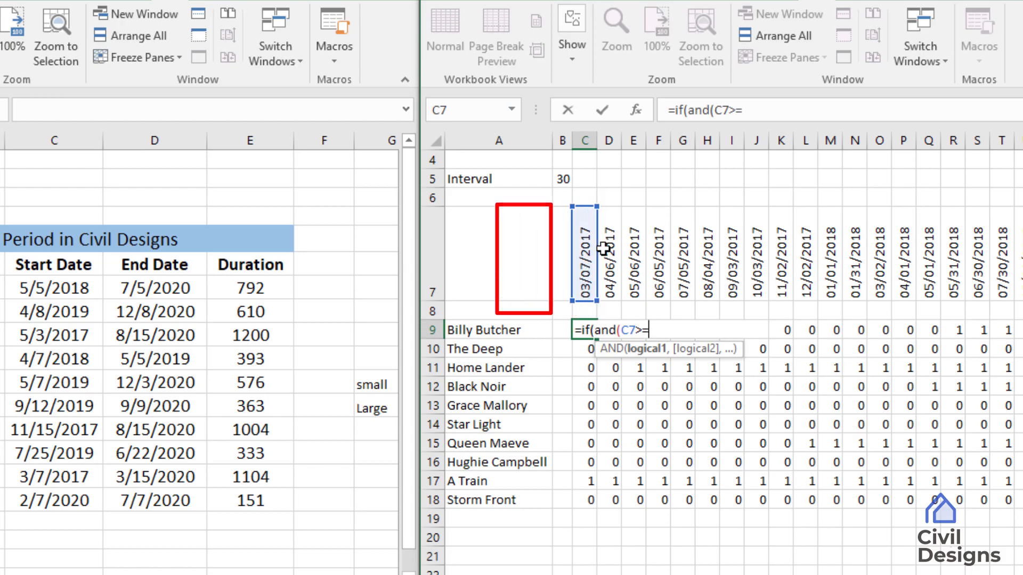
pyautogui.click(83, 291)
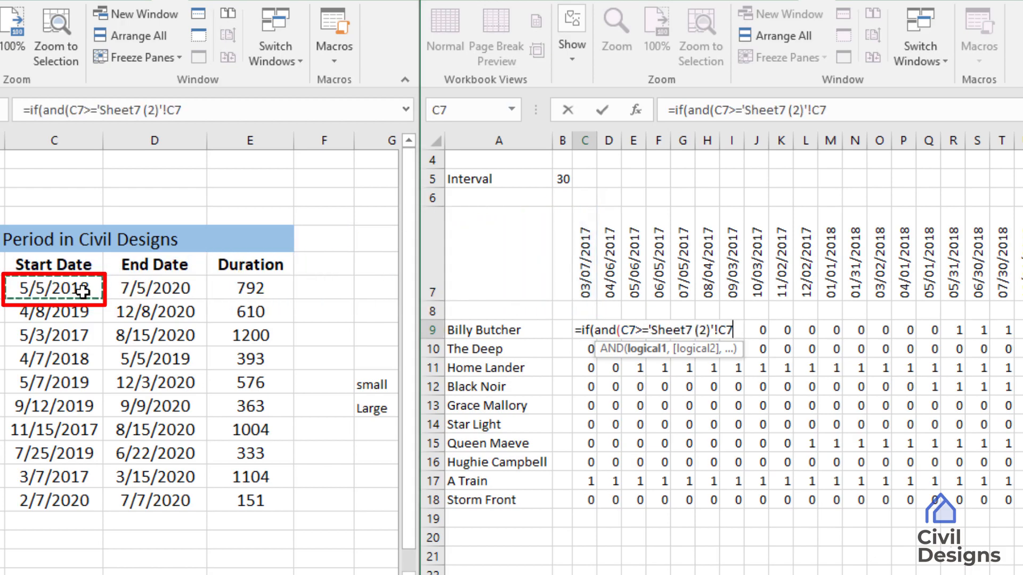
pyautogui.write(',')
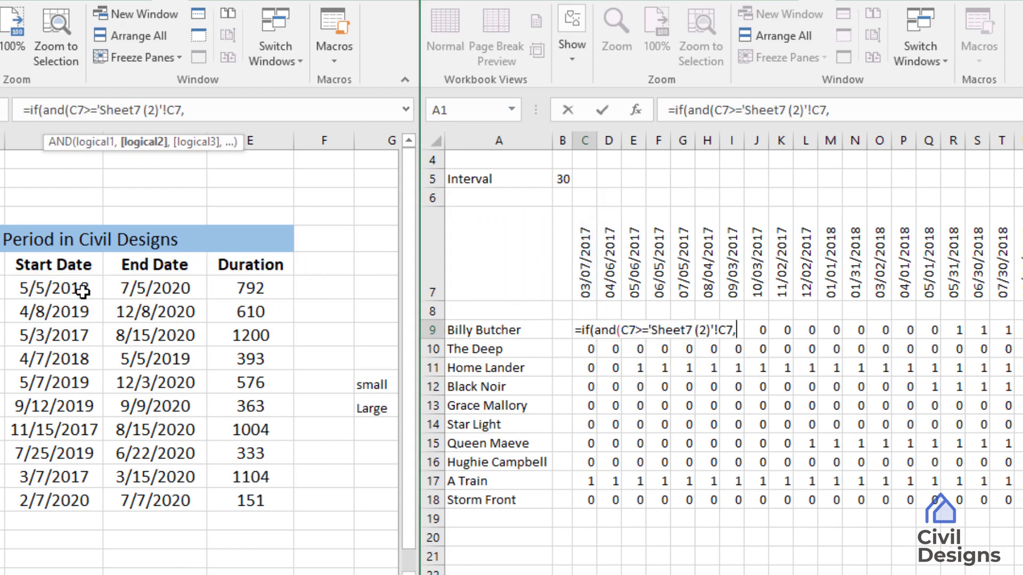
pyautogui.click(585, 269)
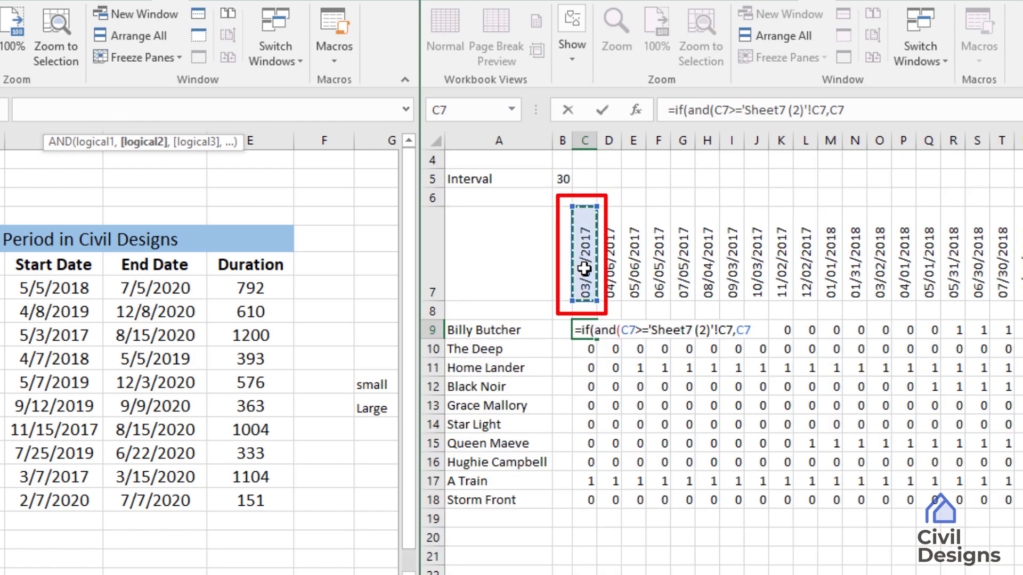
pyautogui.write('<=')
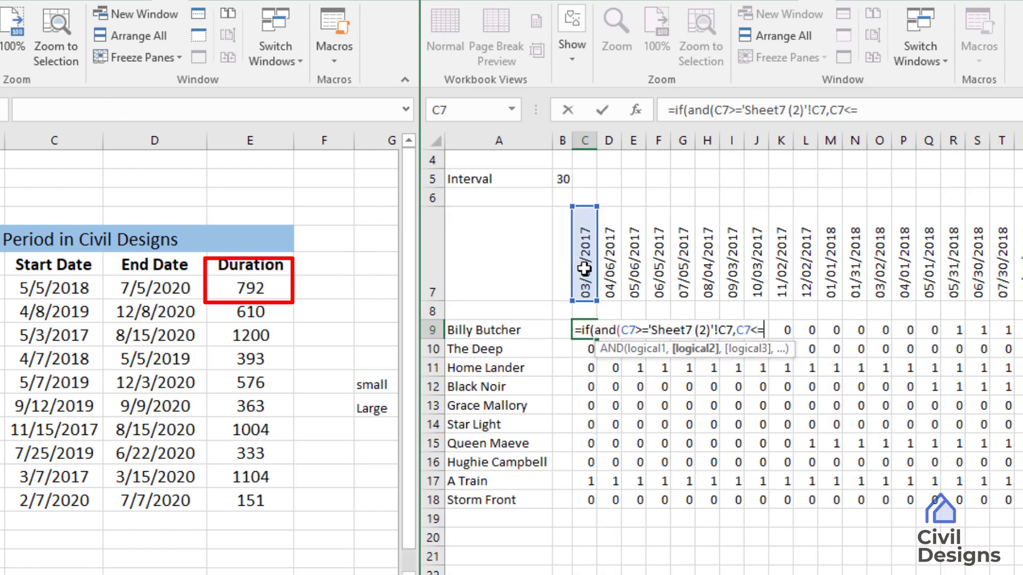
pyautogui.click(154, 288)
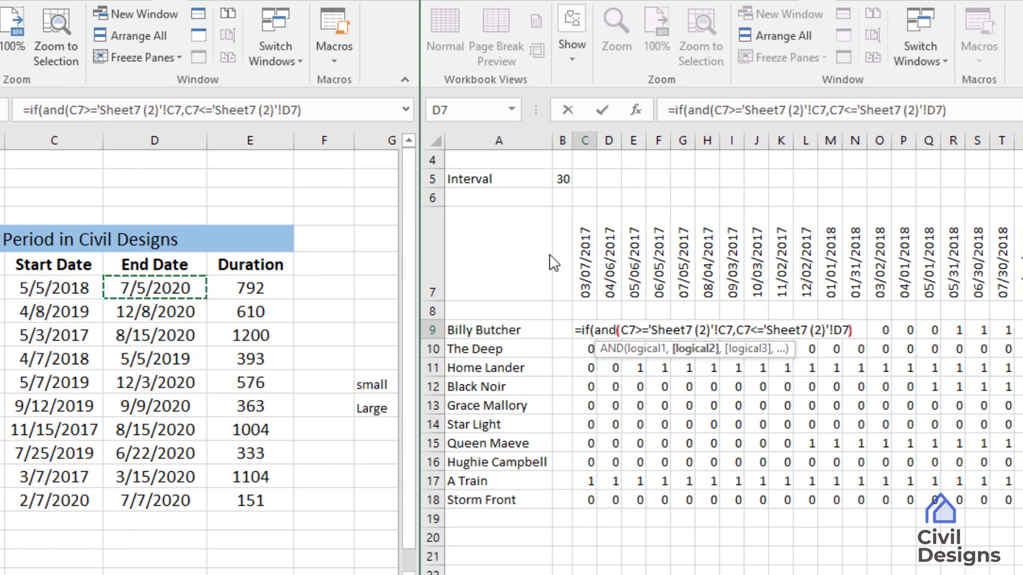
pyautogui.write('),')
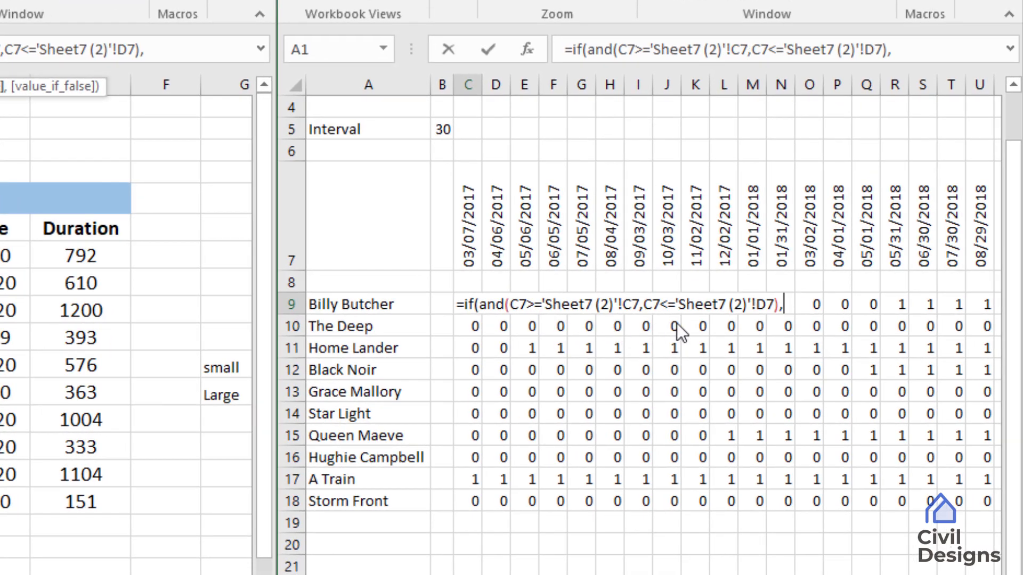
pyautogui.write('1,')
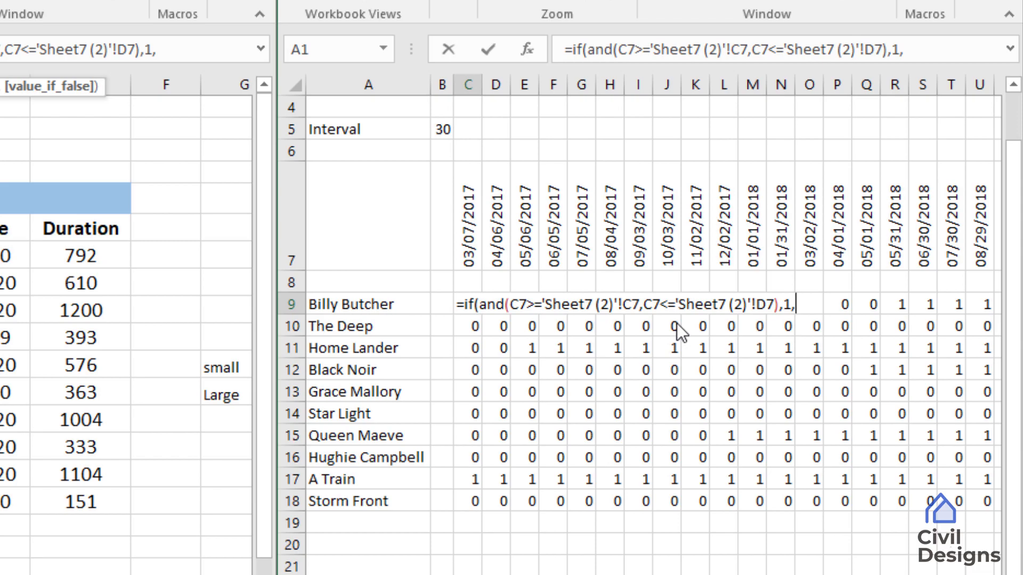
pyautogui.write('0)')
pyautogui.press('Return')
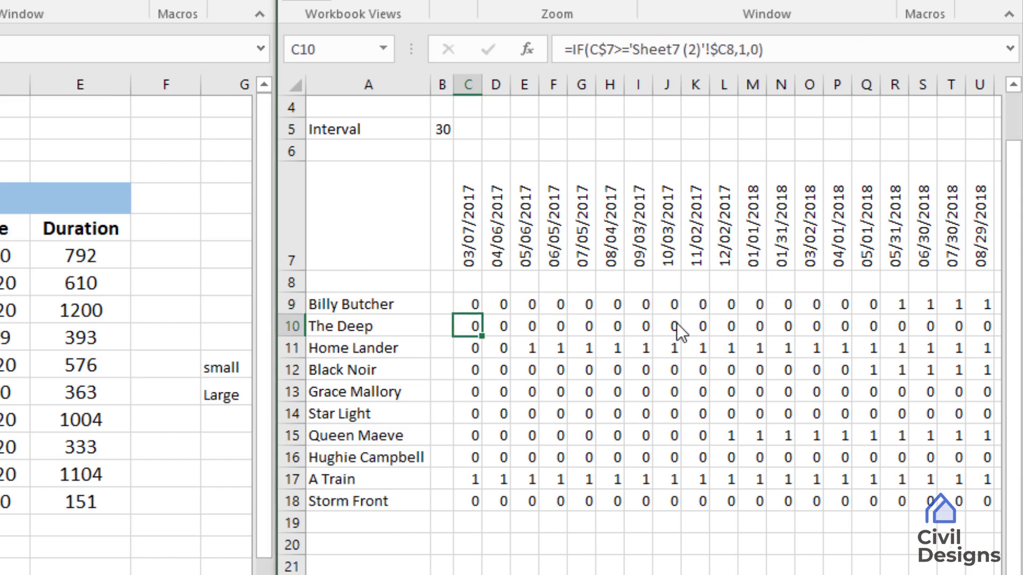
# Anchor the references in the C9 formula so it reads =IF(AND(C$7>='Sheet7 (2)'!$C7,C$7<='Sheet7 (2)'!$D7),1,0)
pyautogui.click(475, 307)
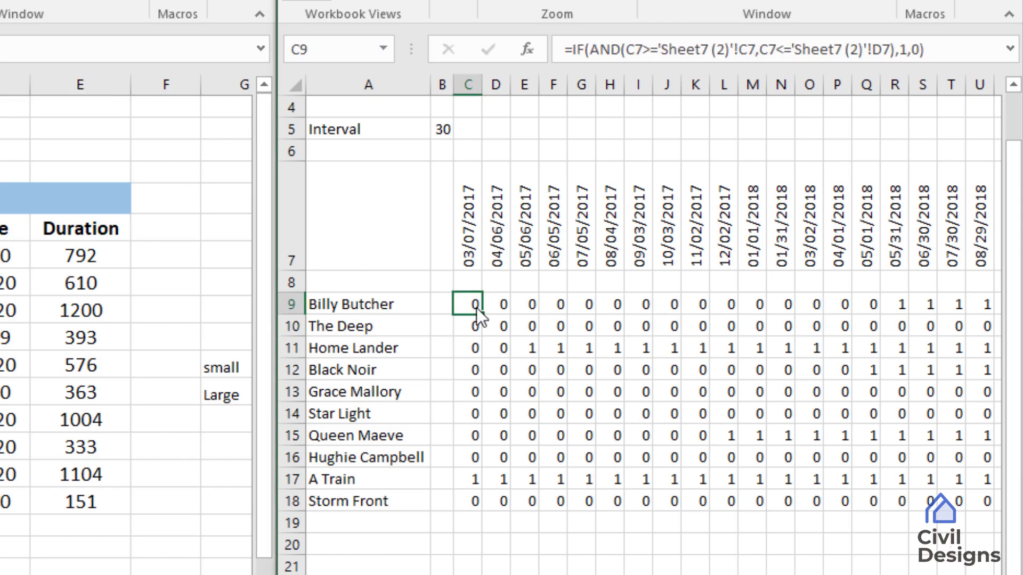
pyautogui.click(634, 50)
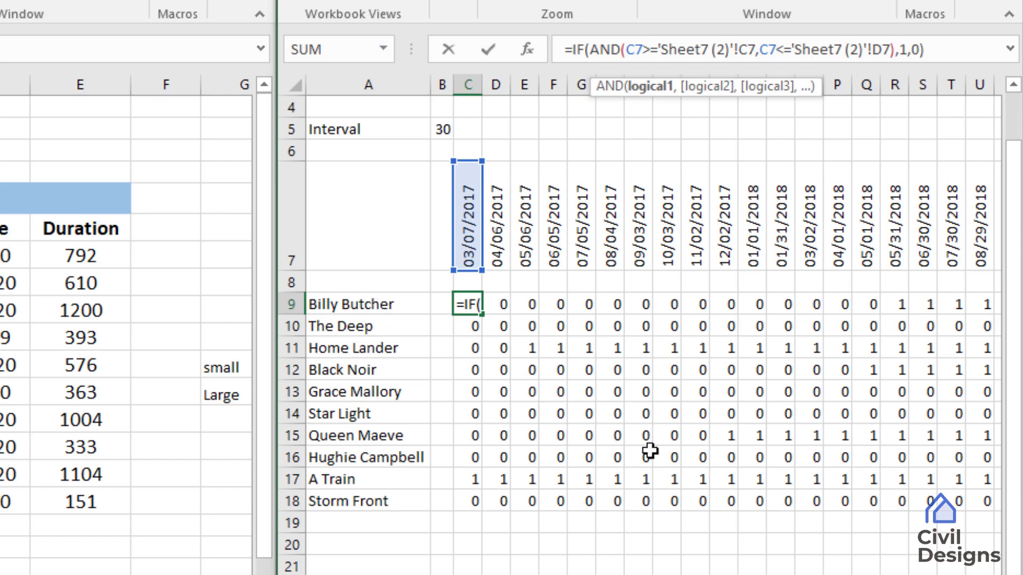
pyautogui.write('$7>')
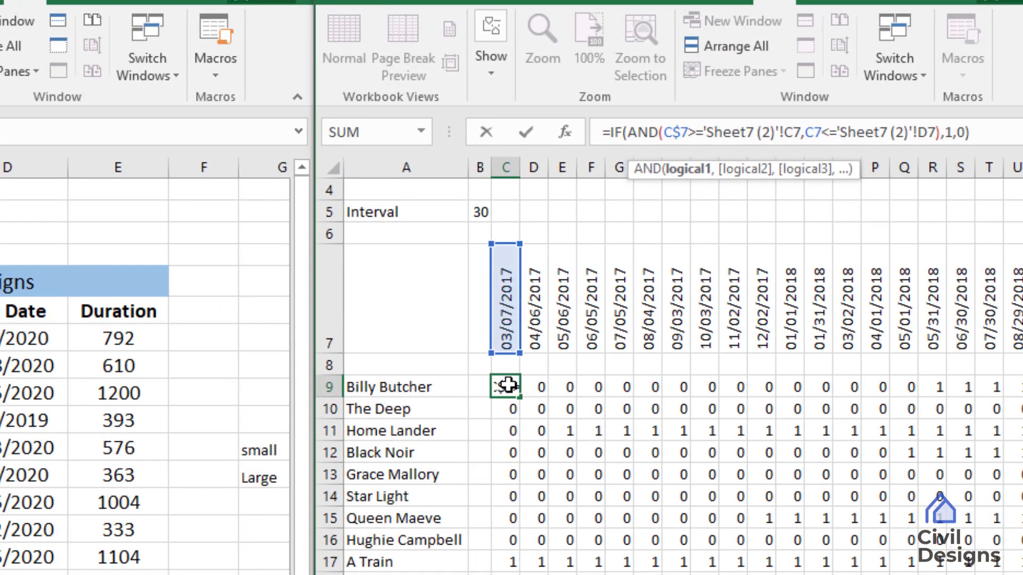
pyautogui.press('F4')
pyautogui.press('F4')
pyautogui.press('F4')
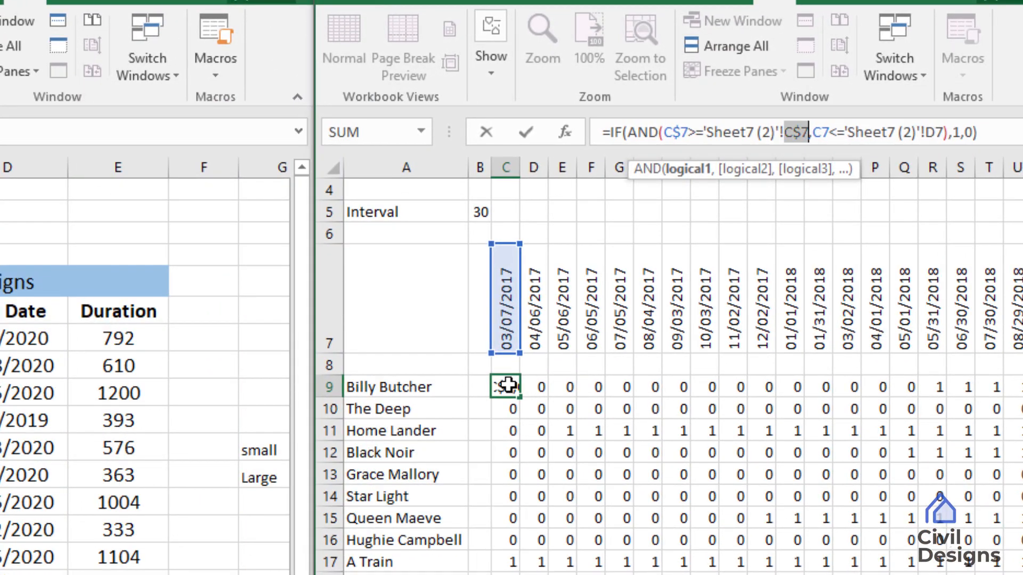
pyautogui.press('Right')
pyautogui.press('Right')
pyautogui.press('F4')
pyautogui.press('F4')
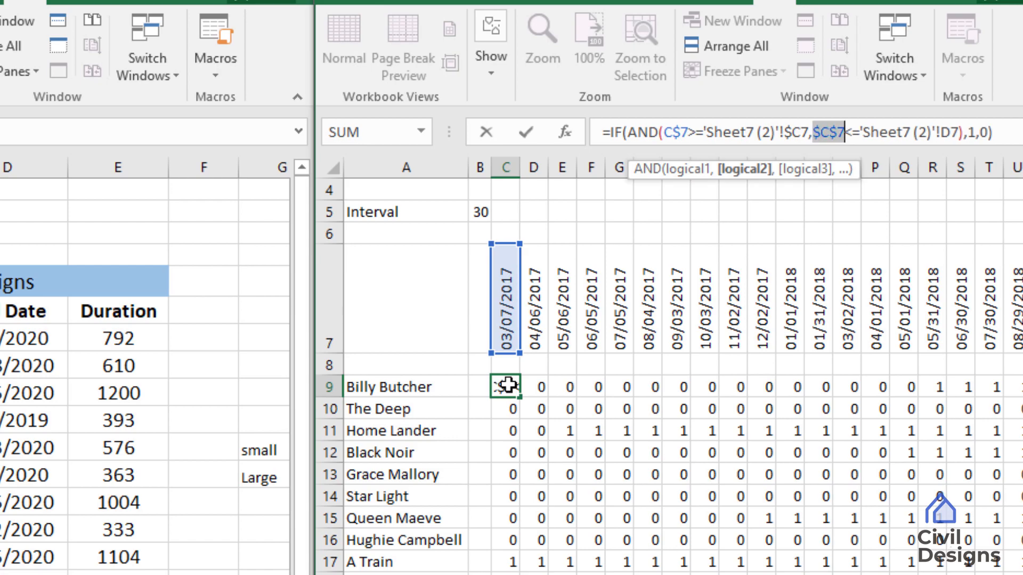
pyautogui.press('Right')
pyautogui.press('Right')
pyautogui.press('Right')
pyautogui.press('Right')
pyautogui.press('Right')
pyautogui.press('Right')
pyautogui.press('Right')
pyautogui.press('Right')
pyautogui.press('Right')
pyautogui.press('Right')
pyautogui.press('Right')
pyautogui.press('Right')
pyautogui.press('Right')
pyautogui.press('Right')
pyautogui.press('Right')
pyautogui.press('Right')
pyautogui.press('Right')
pyautogui.press('F4')
pyautogui.press('F4')
pyautogui.press('F4')
pyautogui.hotkey('ctrl', 'Return')
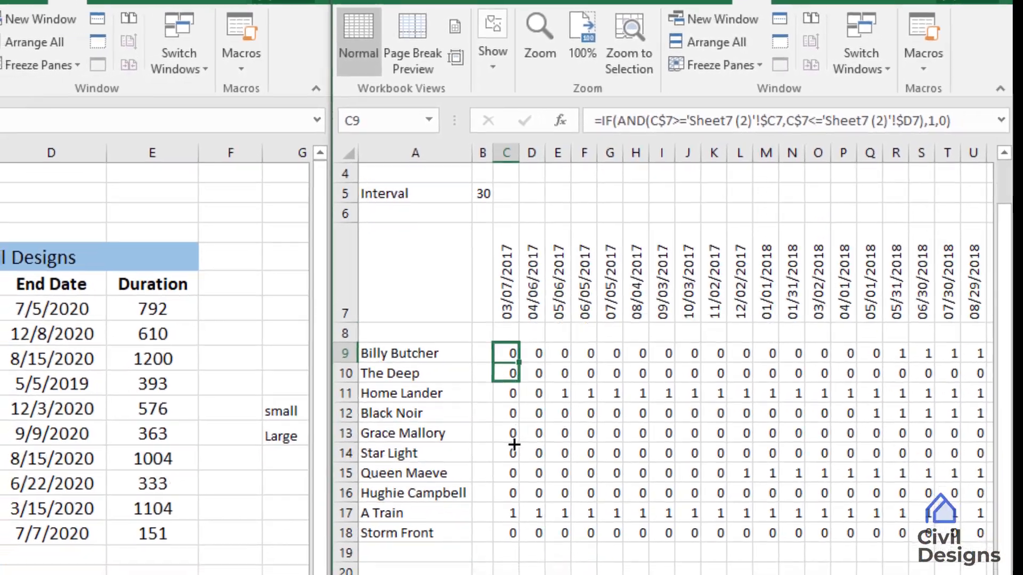
# Copy the C9 formula down through C18 and fill the block rightward across all the date columns
pyautogui.moveTo(519, 396); pyautogui.dragTo(501, 574)
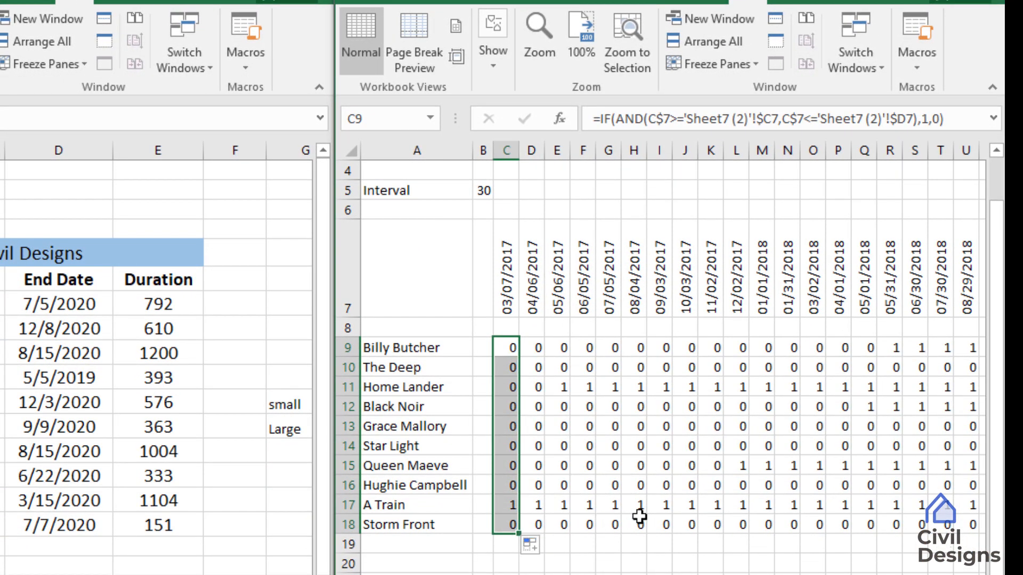
pyautogui.hotkey('shift', 'Right')
pyautogui.hotkey('shift', 'Right')
pyautogui.hotkey('shift', 'Right')
pyautogui.hotkey('shift', 'Right')
pyautogui.hotkey('shift', 'Right')
pyautogui.hotkey('shift', 'Right')
pyautogui.hotkey('shift', 'Right')
pyautogui.hotkey('shift', 'Right')
pyautogui.hotkey('shift', 'Right')
pyautogui.hotkey('shift', 'Right')
pyautogui.hotkey('shift', 'Right')
pyautogui.hotkey('shift', 'Right')
pyautogui.hotkey('shift', 'Right')
pyautogui.hotkey('shift', 'Right')
pyautogui.hotkey('shift', 'Right')
pyautogui.hotkey('shift', 'Right')
pyautogui.hotkey('shift', 'Right')
pyautogui.hotkey('shift', 'Right')
pyautogui.hotkey('shift', 'Right')
pyautogui.hotkey('shift', 'Right')
pyautogui.hotkey('shift', 'Right')
pyautogui.hotkey('shift', 'Right')
pyautogui.hotkey('shift', 'Right')
pyautogui.hotkey('shift', 'Right')
pyautogui.hotkey('shift', 'Right')
pyautogui.hotkey('shift', 'Right')
pyautogui.hotkey('shift', 'Right')
pyautogui.hotkey('shift', 'Right')
pyautogui.hotkey('shift', 'Right')
pyautogui.hotkey('shift', 'Right')
pyautogui.hotkey('shift', 'Right')
pyautogui.hotkey('shift', 'Right')
pyautogui.hotkey('shift', 'Right')
pyautogui.hotkey('shift', 'Right')
pyautogui.hotkey('shift', 'Right')
pyautogui.hotkey('shift', 'Right')
pyautogui.hotkey('shift', 'Right')
pyautogui.hotkey('shift', 'Right')
pyautogui.hotkey('shift', 'Right')
pyautogui.hotkey('shift', 'Right')
pyautogui.hotkey('ctrl', 'r')
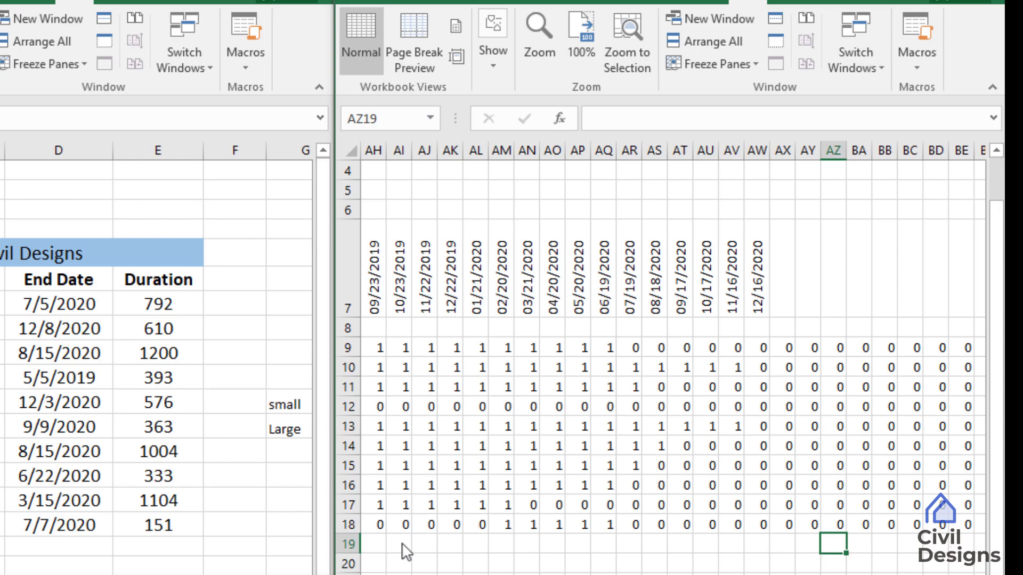
# Compare the marks at the end of the timeline with the interns' end dates and inspect the header formula in AY7
pyautogui.click(235, 209)
pyautogui.hscroll(3, 205, 496)
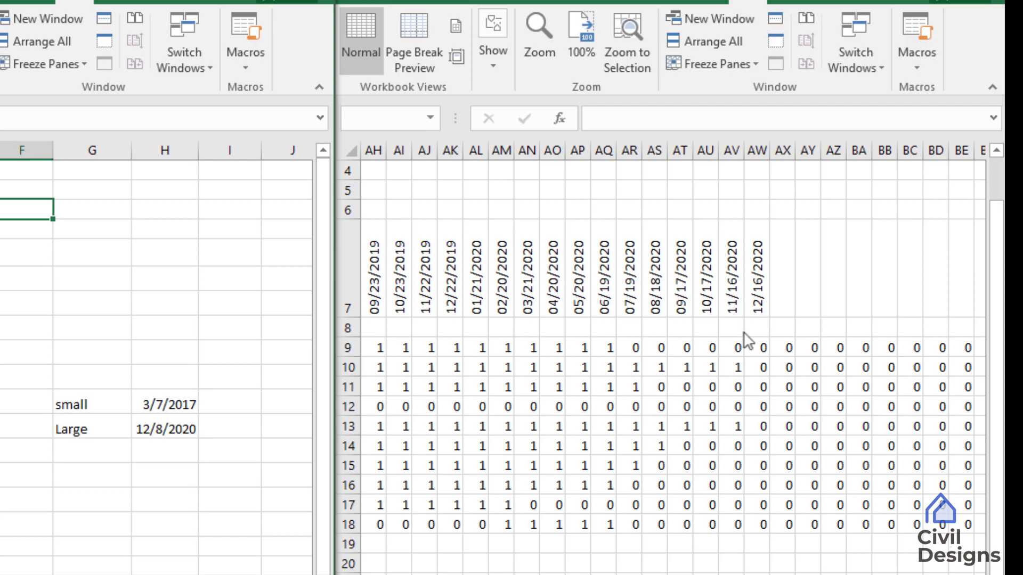
pyautogui.click(741, 395)
pyautogui.hscroll(-11, 741, 396)
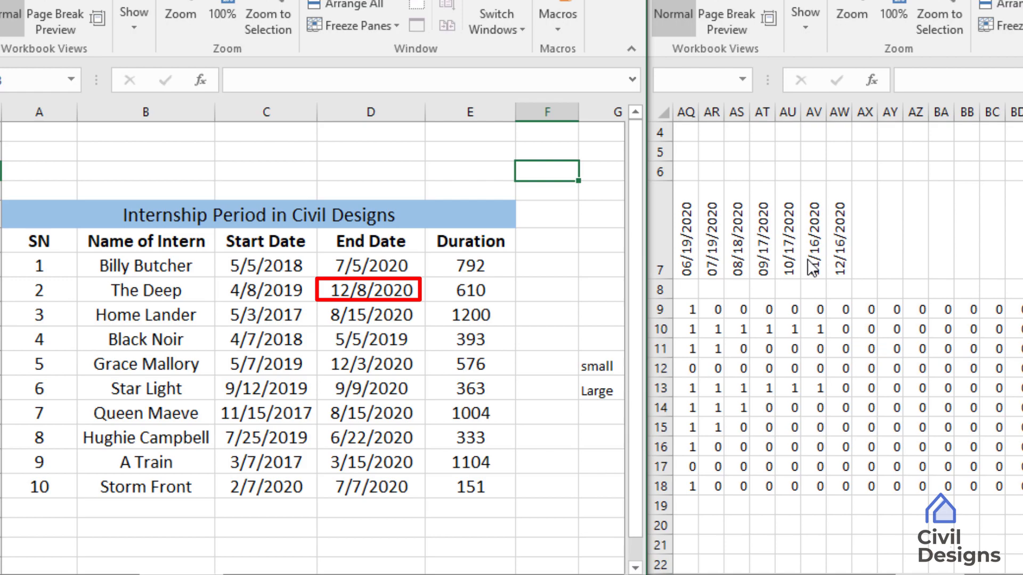
pyautogui.click(788, 506)
pyautogui.hscroll(4, 788, 505)
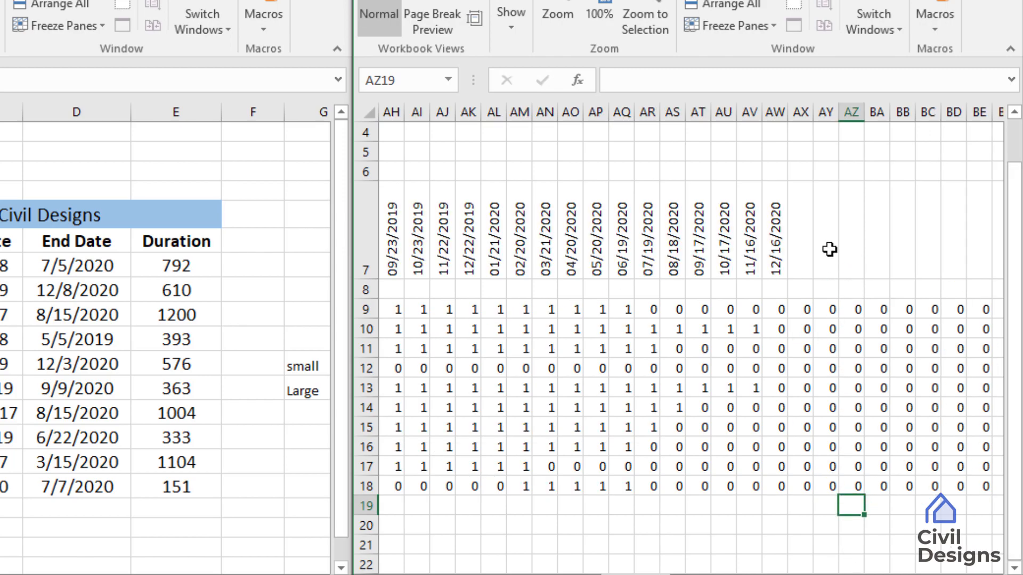
pyautogui.click(829, 250)
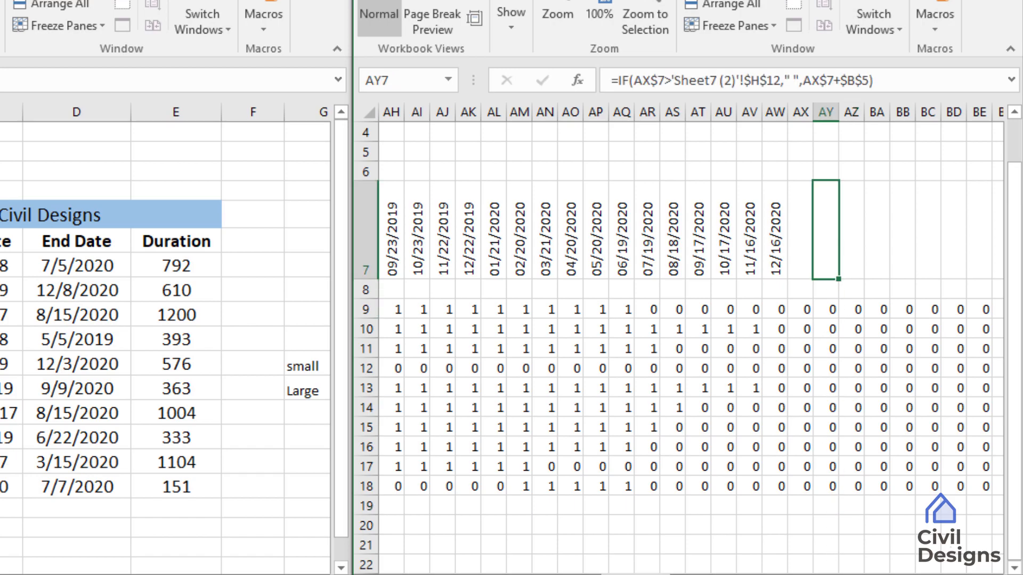
# Wrap the C9 formula in an outer IF that returns " " when C7 equals " ", adding the closing parenthesis
pyautogui.moveTo(840, 574); pyautogui.dragTo(802, 574)
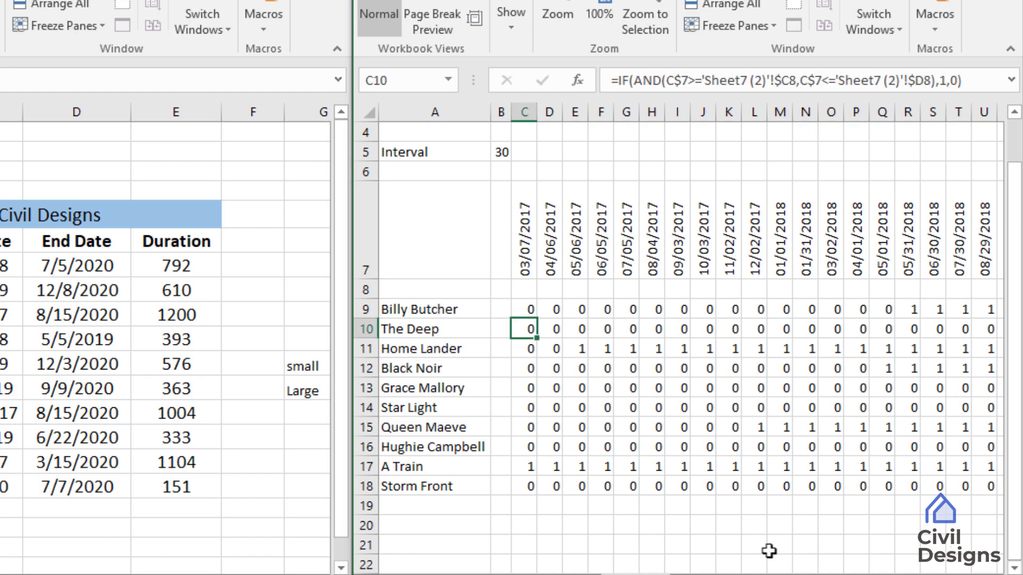
pyautogui.click(529, 309)
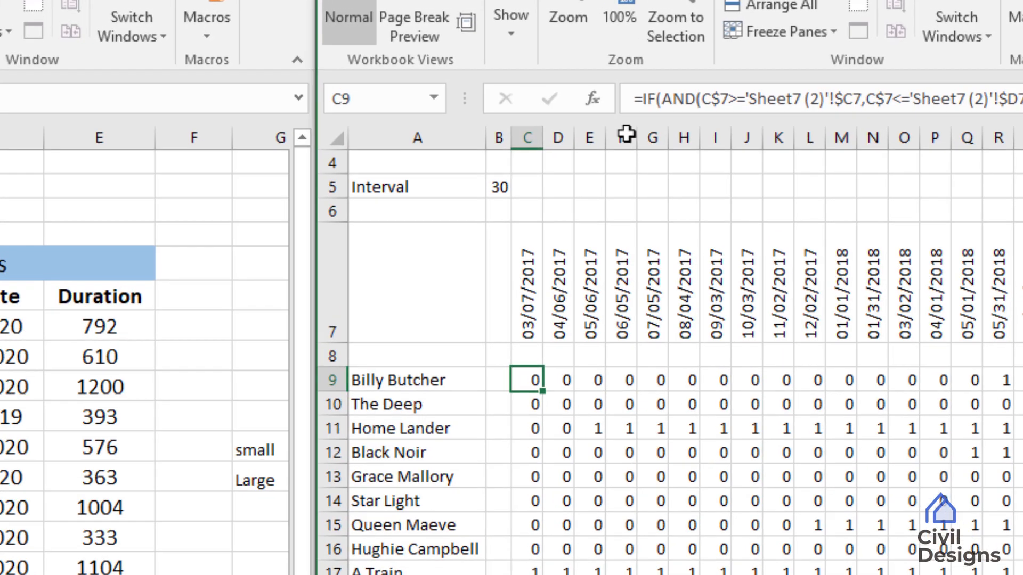
pyautogui.click(641, 98)
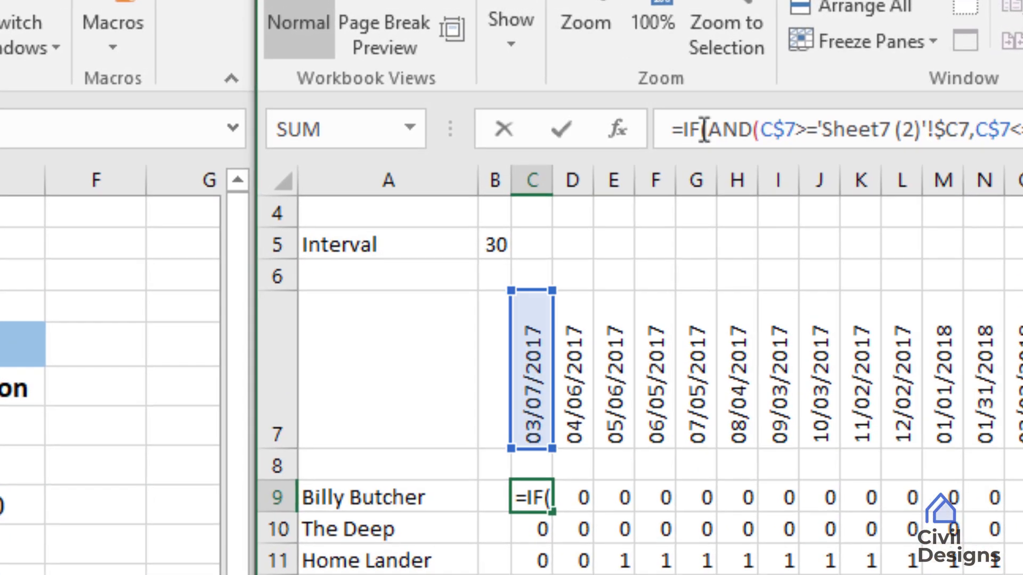
pyautogui.write('if(')
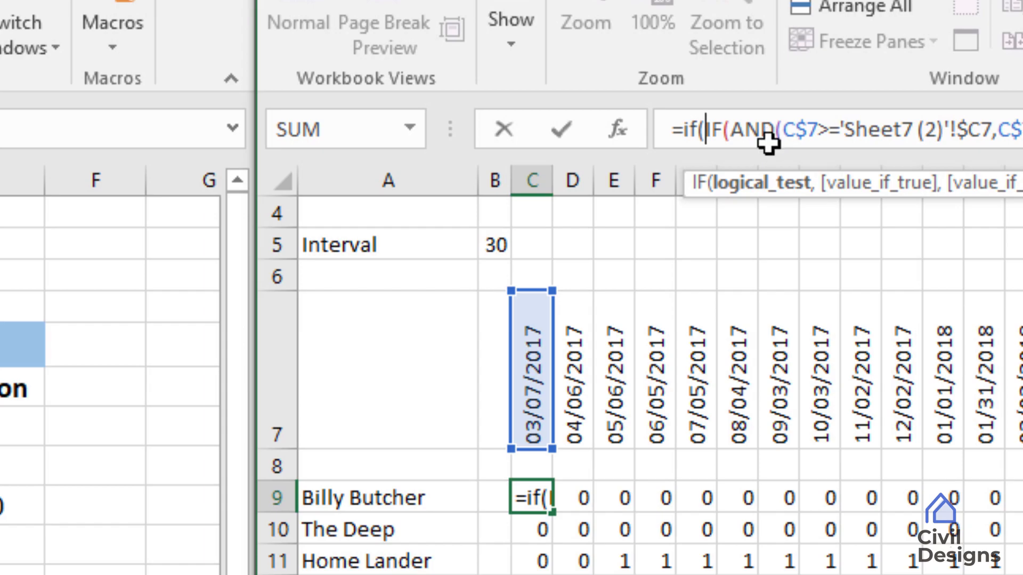
pyautogui.click(530, 394)
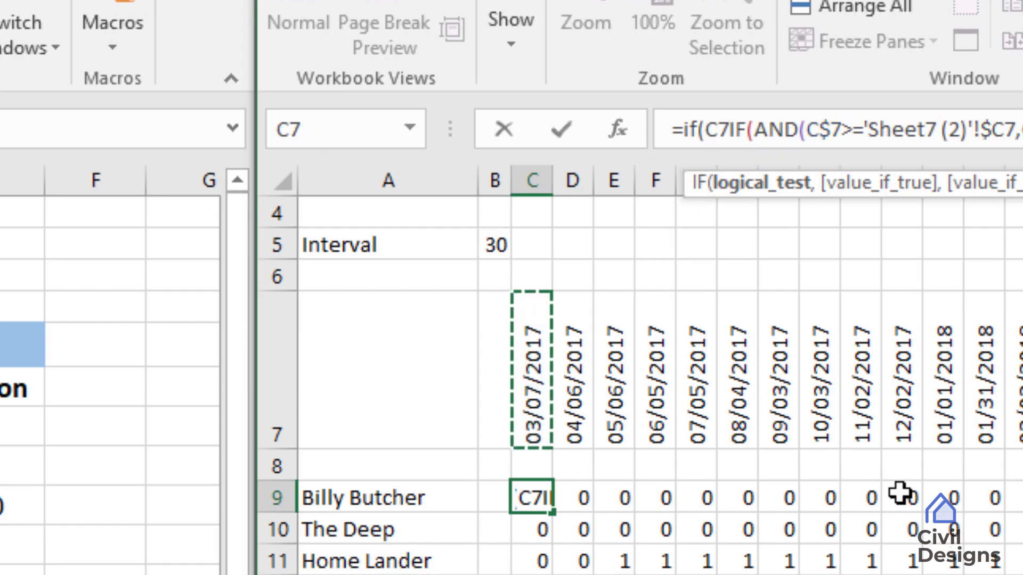
pyautogui.write('=" "')
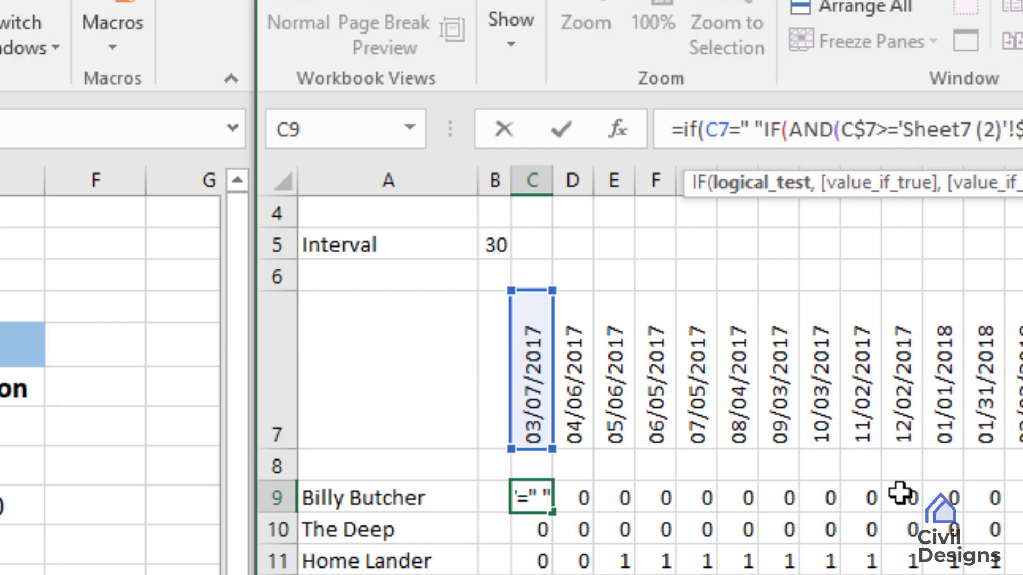
pyautogui.write(',')
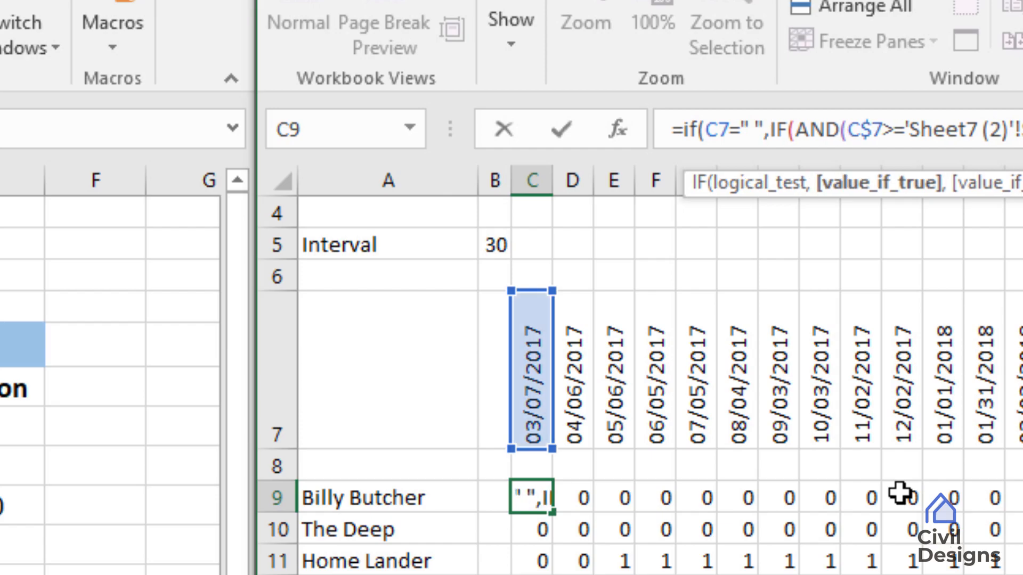
pyautogui.write('" ')
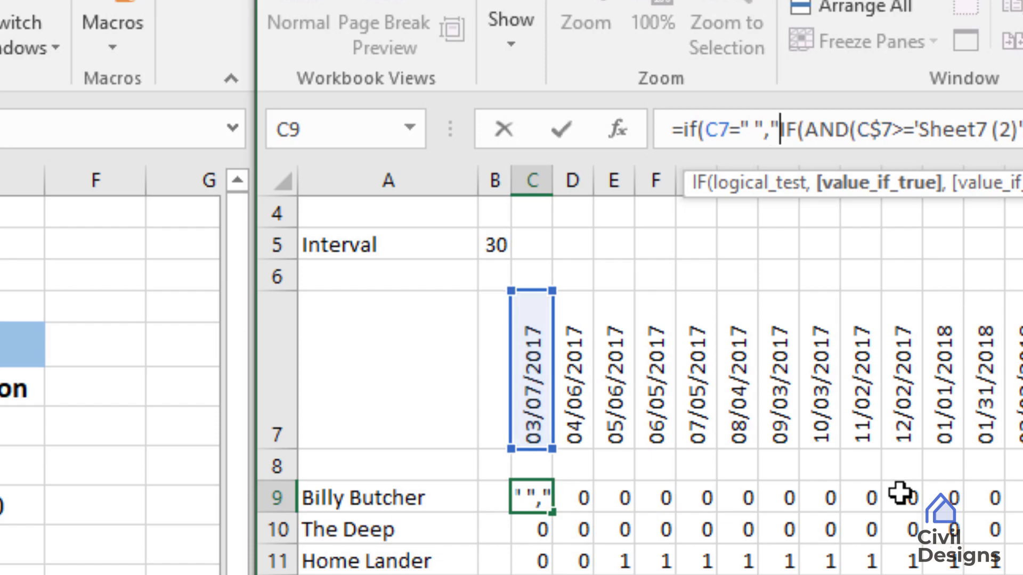
pyautogui.write('",')
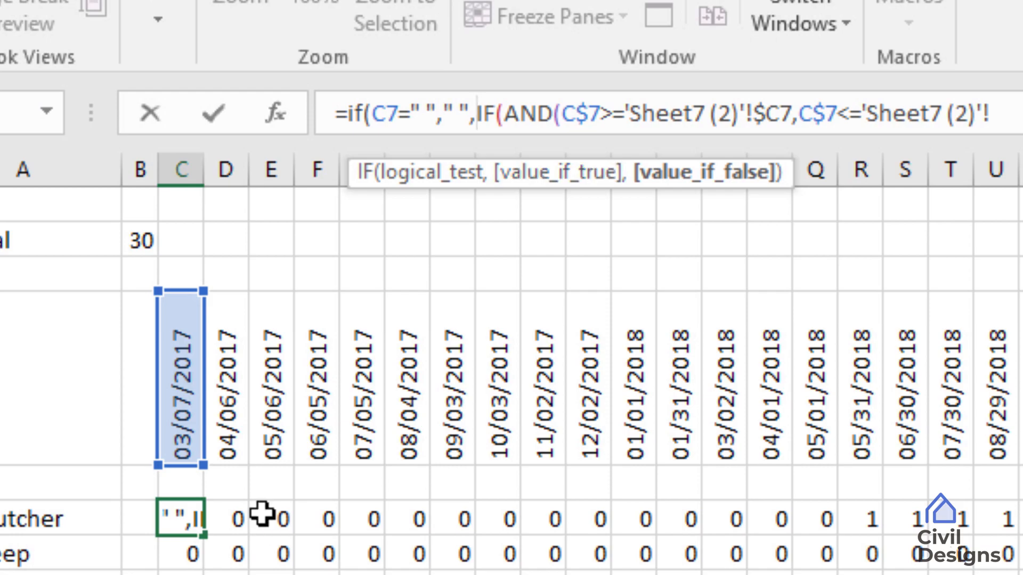
pyautogui.click(730, 121)
pyautogui.press('End')
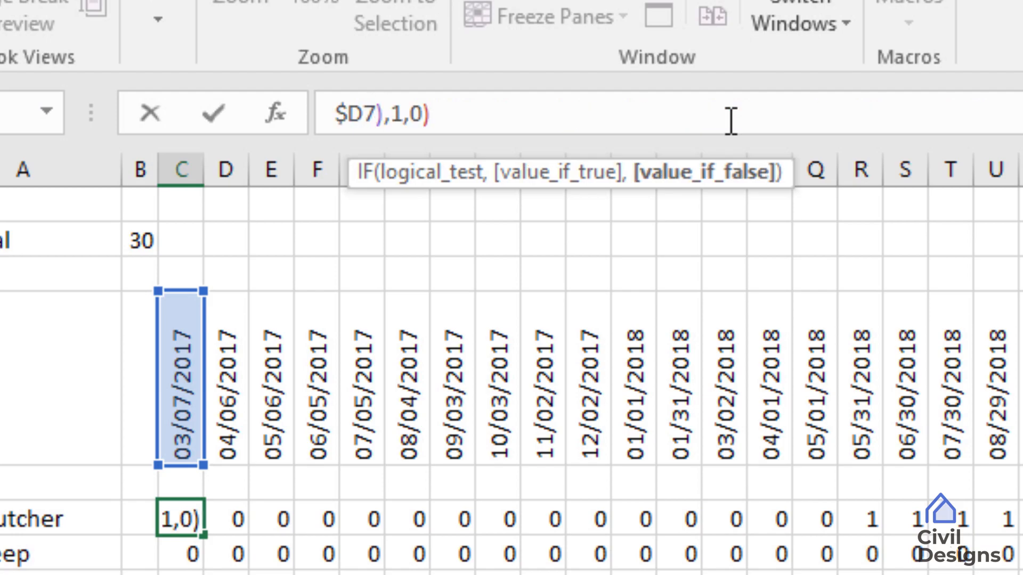
pyautogui.press('Right')
pyautogui.press('Left')
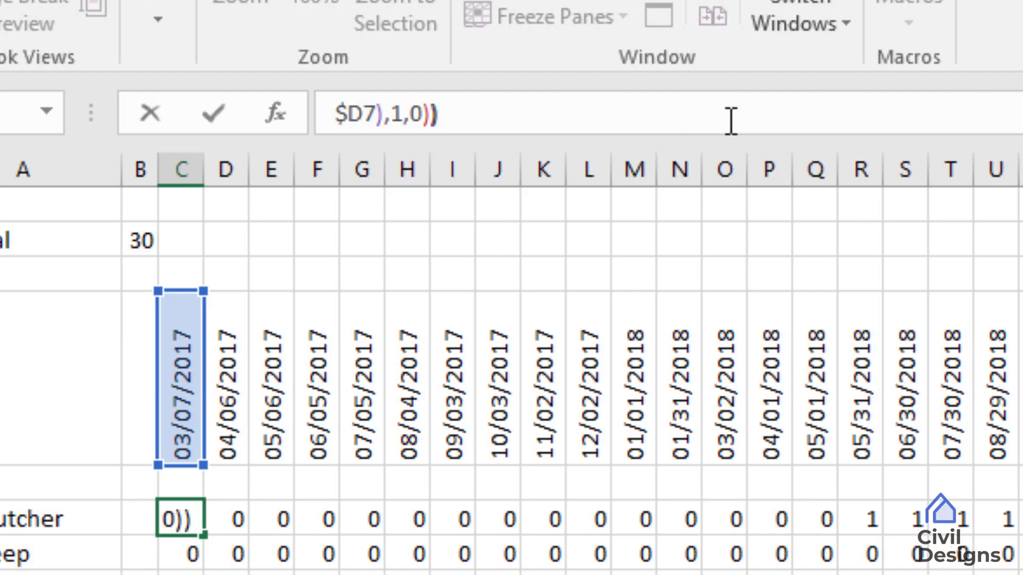
# Change the outer IF's C7 reference to C$7 and commit the C9 formula
pyautogui.press('Up')
pyautogui.press('Left')
pyautogui.press('Left')
pyautogui.press('Left')
pyautogui.press('Left')
pyautogui.press('Left')
pyautogui.press('Left')
pyautogui.press('Left')
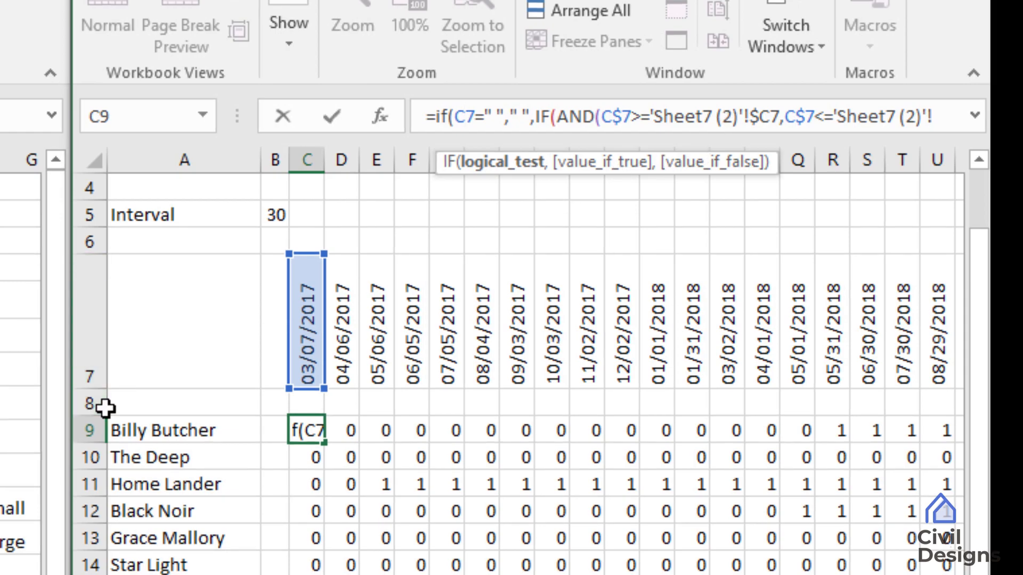
pyautogui.press('F4')
pyautogui.press('F4')
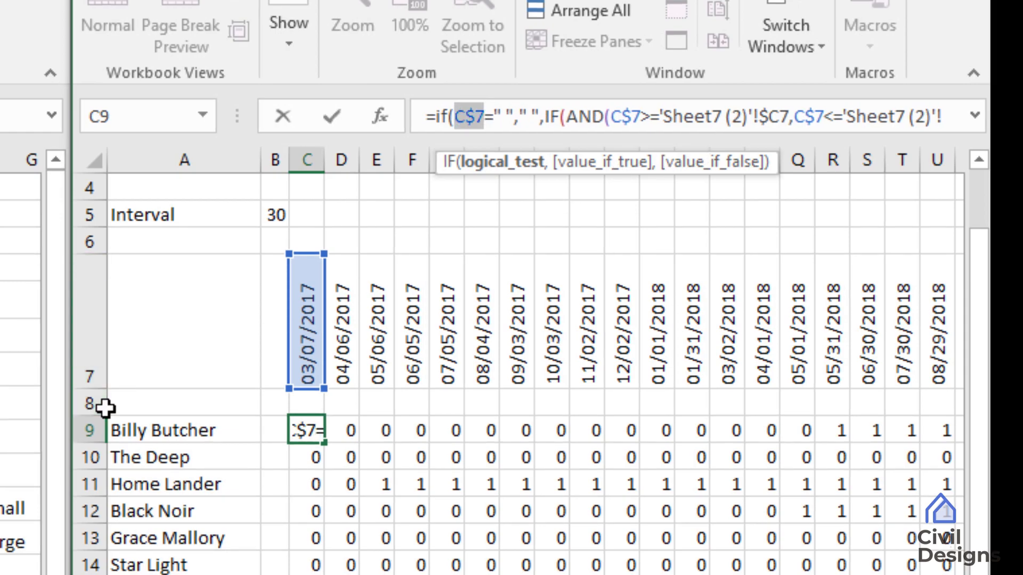
pyautogui.press('Return')
# Copy the updated C9 formula down through C18 and fill it rightward past column MJ
pyautogui.click(314, 429)
pyautogui.moveTo(324, 443); pyautogui.dragTo(432, 544)
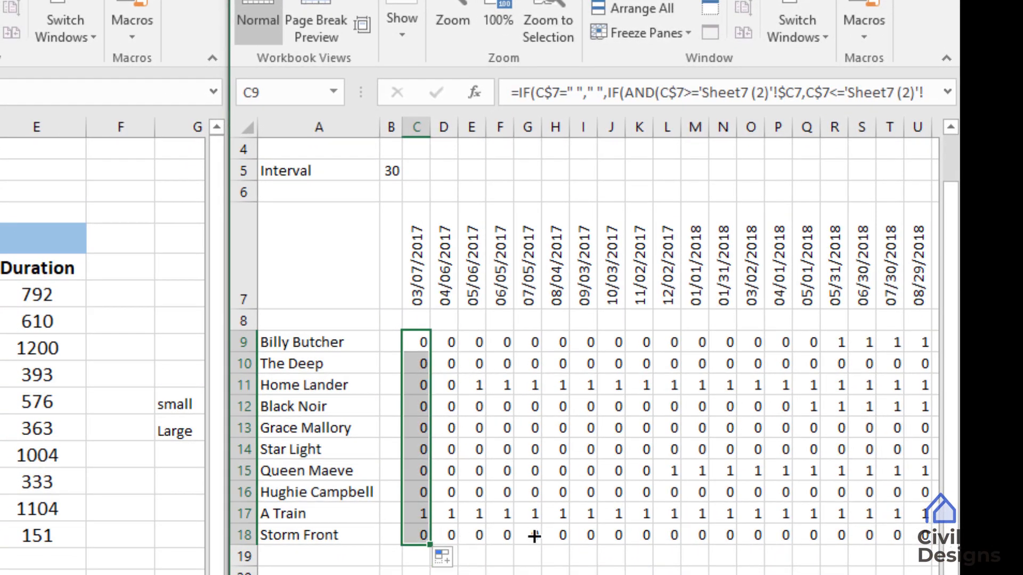
pyautogui.hotkey('shift', 'Right')
pyautogui.hotkey('shift', 'Right')
pyautogui.hotkey('shift', 'Right')
pyautogui.hotkey('shift', 'Right')
pyautogui.hotkey('shift', 'Right')
pyautogui.hotkey('shift', 'Right')
pyautogui.hotkey('shift', 'Right')
pyautogui.hotkey('shift', 'Right')
pyautogui.hotkey('shift', 'Right')
pyautogui.hotkey('shift', 'Right')
pyautogui.hotkey('shift', 'Right')
pyautogui.hotkey('shift', 'Right')
pyautogui.hotkey('shift', 'Right')
pyautogui.hotkey('shift', 'Right')
pyautogui.hotkey('shift', 'Right')
pyautogui.hotkey('shift', 'Right')
pyautogui.hotkey('shift', 'Right')
pyautogui.hotkey('shift', 'Right')
pyautogui.hotkey('shift', 'Right')
pyautogui.hotkey('shift', 'Right')
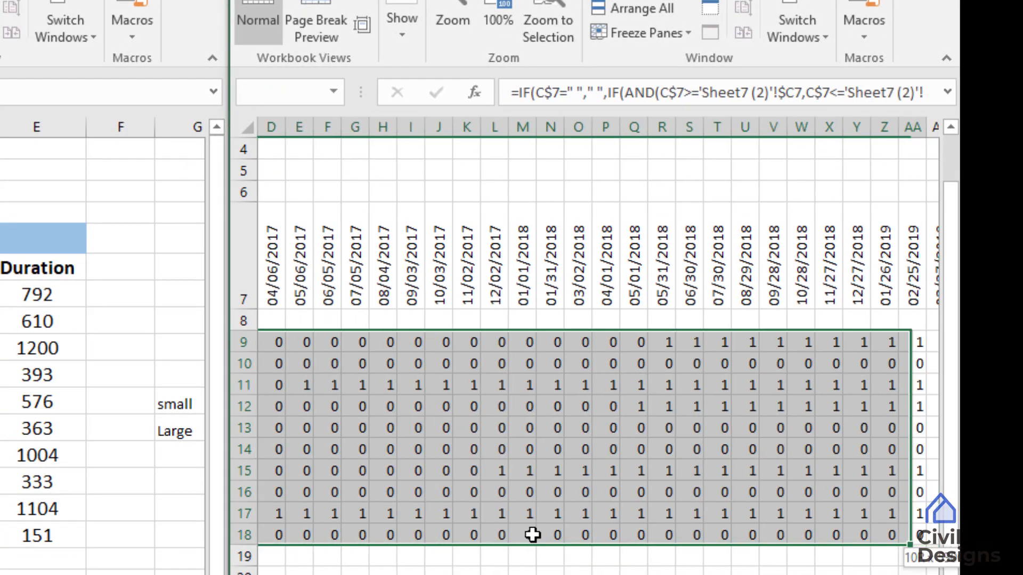
pyautogui.hotkey('shift', 'Right')
pyautogui.hotkey('shift', 'Right')
pyautogui.hotkey('shift', 'Right')
pyautogui.hotkey('shift', 'Right')
pyautogui.hotkey('shift', 'Right')
pyautogui.hotkey('shift', 'Right')
pyautogui.hotkey('shift', 'Right')
pyautogui.hotkey('shift', 'Right')
pyautogui.hotkey('shift', 'Right')
pyautogui.hotkey('shift', 'Right')
pyautogui.hotkey('shift', 'Right')
pyautogui.hotkey('shift', 'Right')
pyautogui.hotkey('shift', 'Right')
pyautogui.hotkey('shift', 'Right')
pyautogui.hotkey('shift', 'Right')
pyautogui.hotkey('shift', 'Right')
pyautogui.hotkey('shift', 'Right')
pyautogui.hotkey('shift', 'Right')
pyautogui.hotkey('shift', 'Right')
pyautogui.hotkey('shift', 'Right')
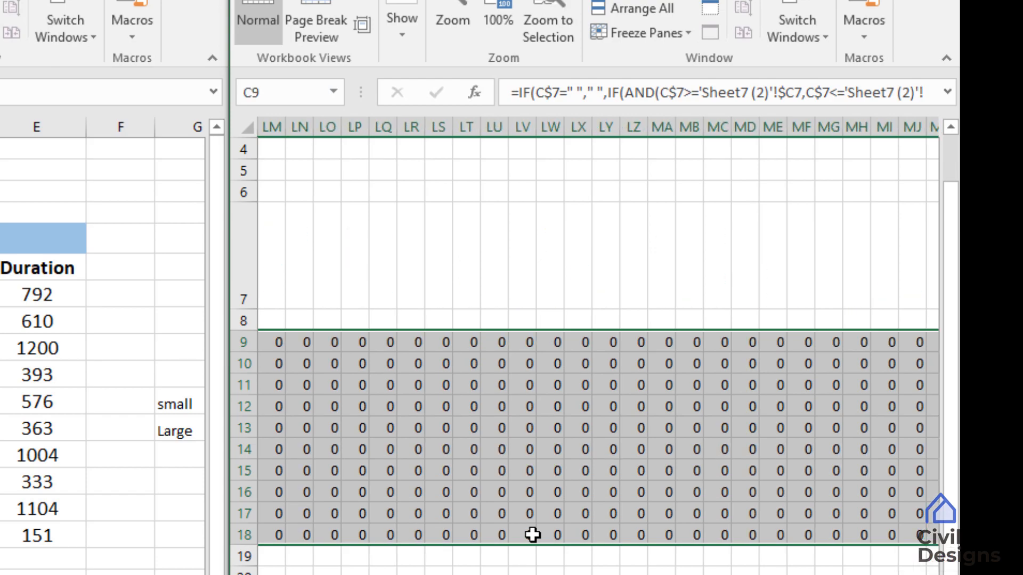
# Check the cells past the last header date and inspect the header formula in AW7
pyautogui.moveTo(906, 574); pyautogui.dragTo(684, 574)
pyautogui.click(581, 149)
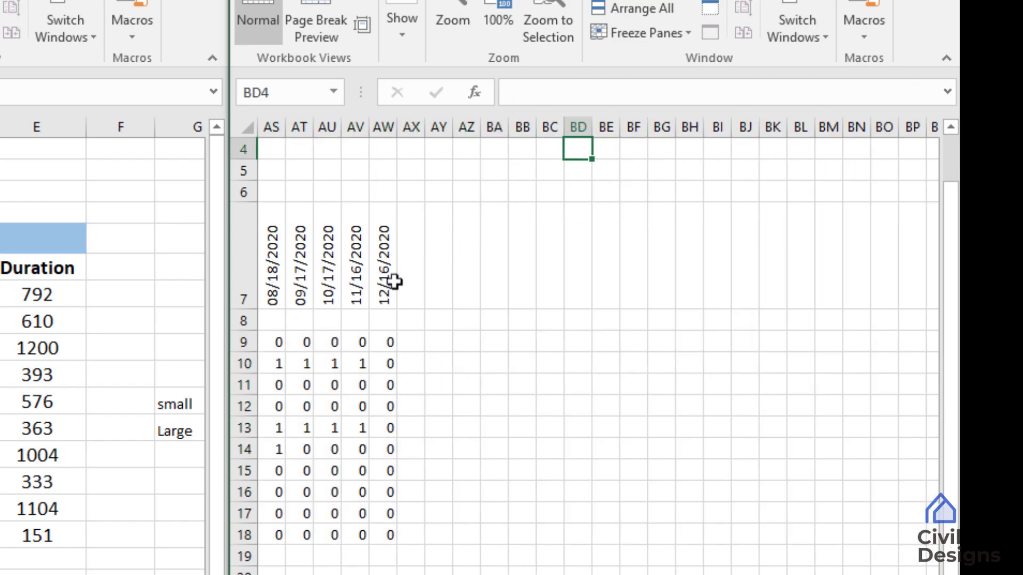
pyautogui.click(382, 288)
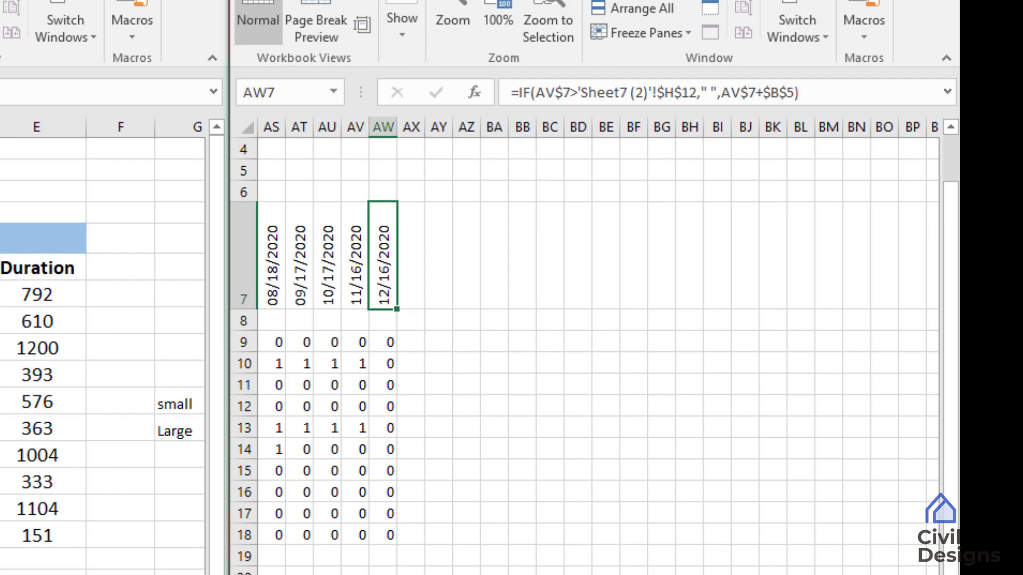
# Set the interval in B5 to 7 and look along the recalculated timeline
pyautogui.moveTo(685, 574); pyautogui.dragTo(634, 574)
pyautogui.click(391, 192)
pyautogui.click(391, 171)
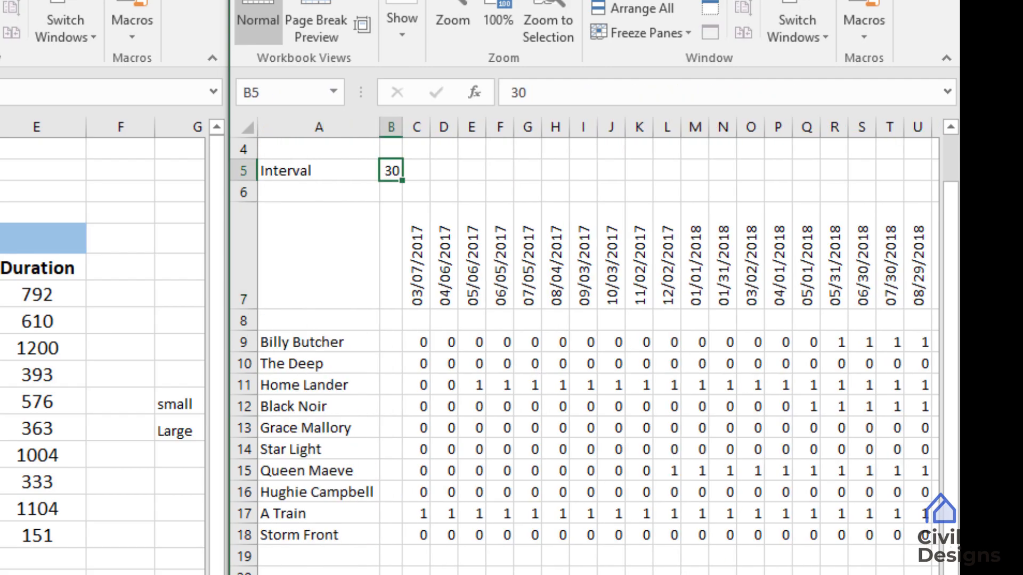
pyautogui.write('7')
pyautogui.press('Return')
pyautogui.moveTo(634, 574); pyautogui.dragTo(844, 574)
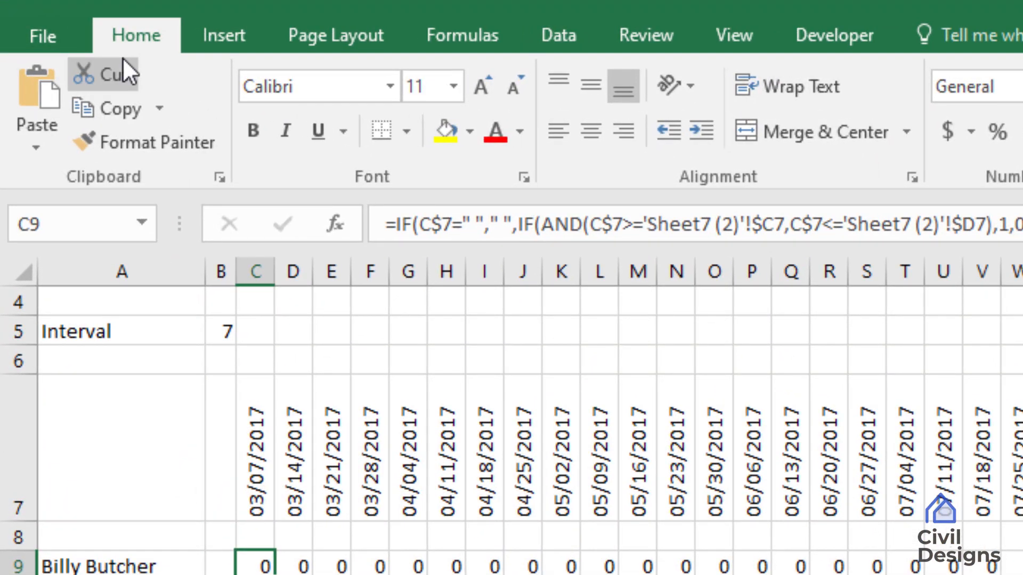
# Create a formula-based conditional formatting rule for C9 with the condition =C9=0
pyautogui.click(777, 148)
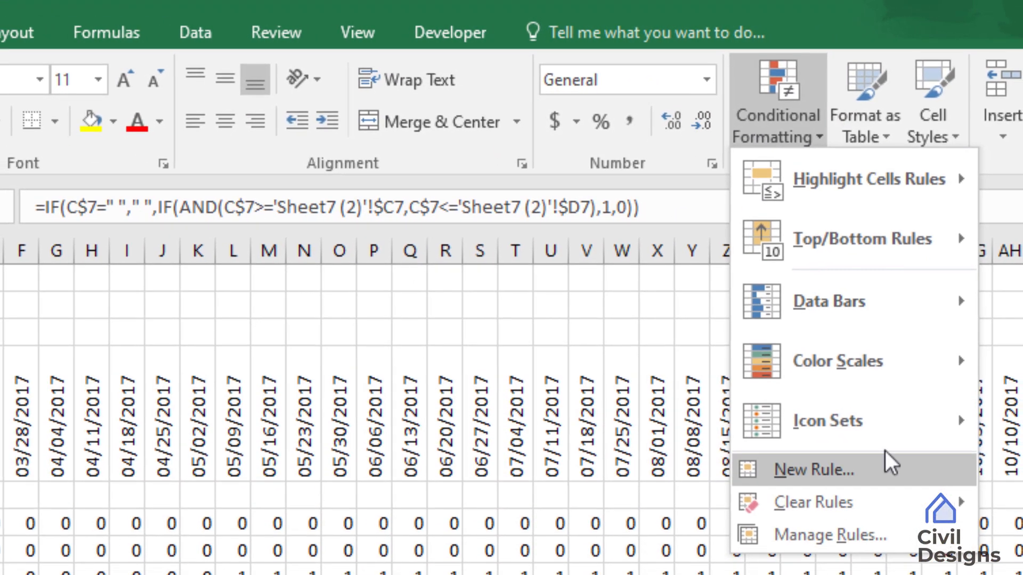
pyautogui.click(906, 509)
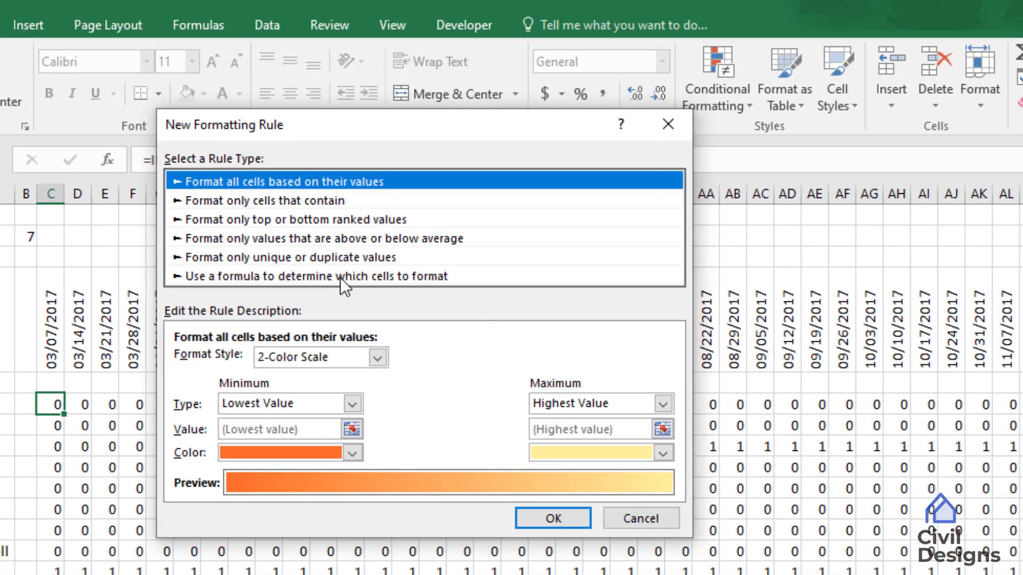
pyautogui.click(309, 326)
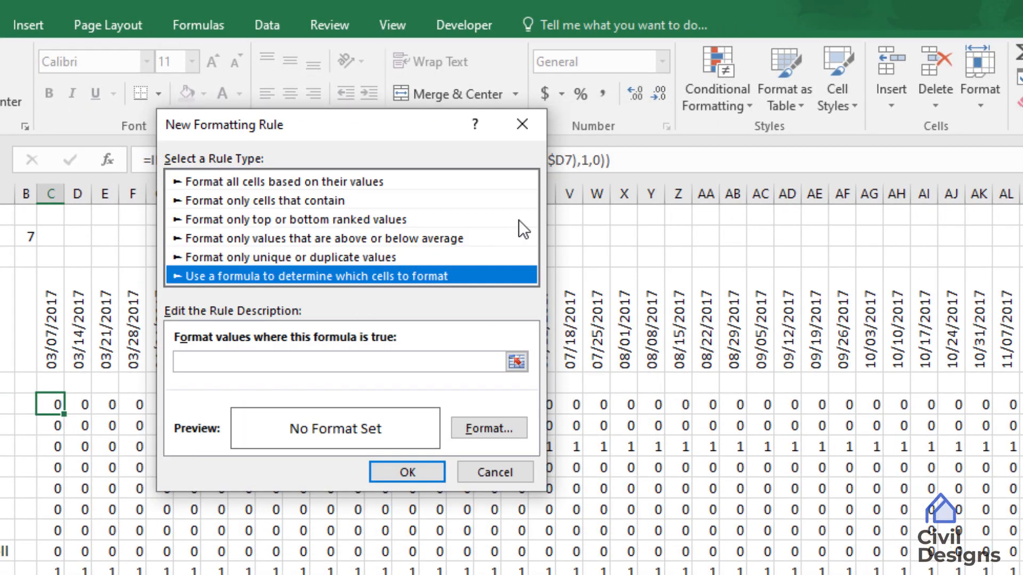
pyautogui.click(262, 364)
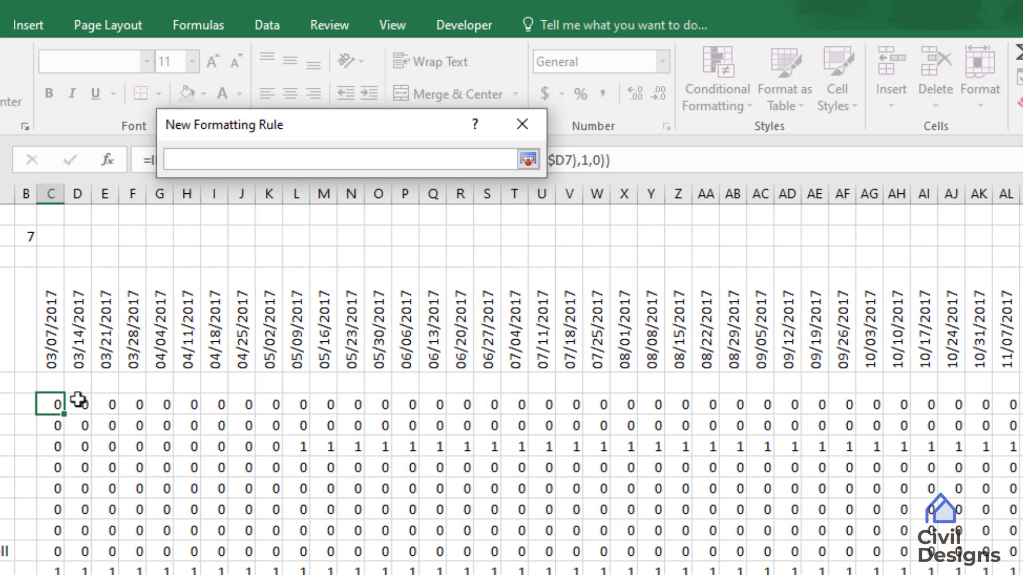
pyautogui.click(51, 403)
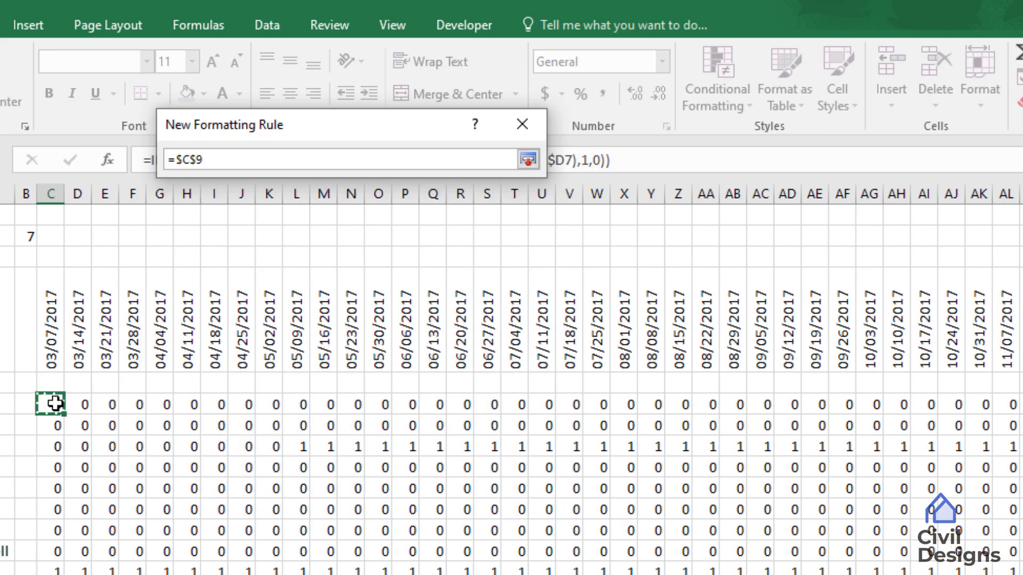
pyautogui.press('F4')
pyautogui.press('F4')
pyautogui.press('F4')
pyautogui.press('Return')
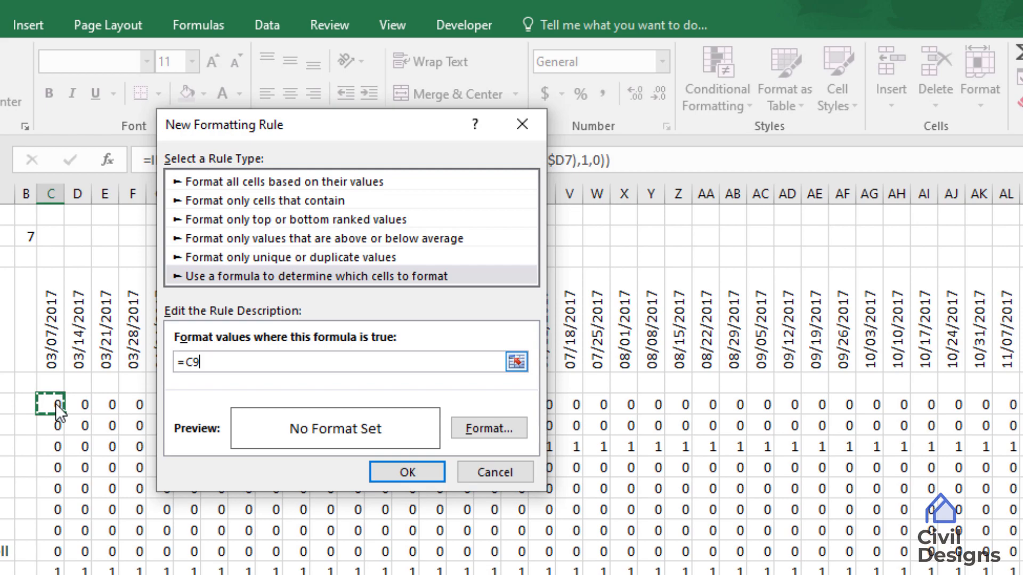
pyautogui.write('=0')
# Give the zero-value rule a white font colour and apply it to C9
pyautogui.click(473, 427)
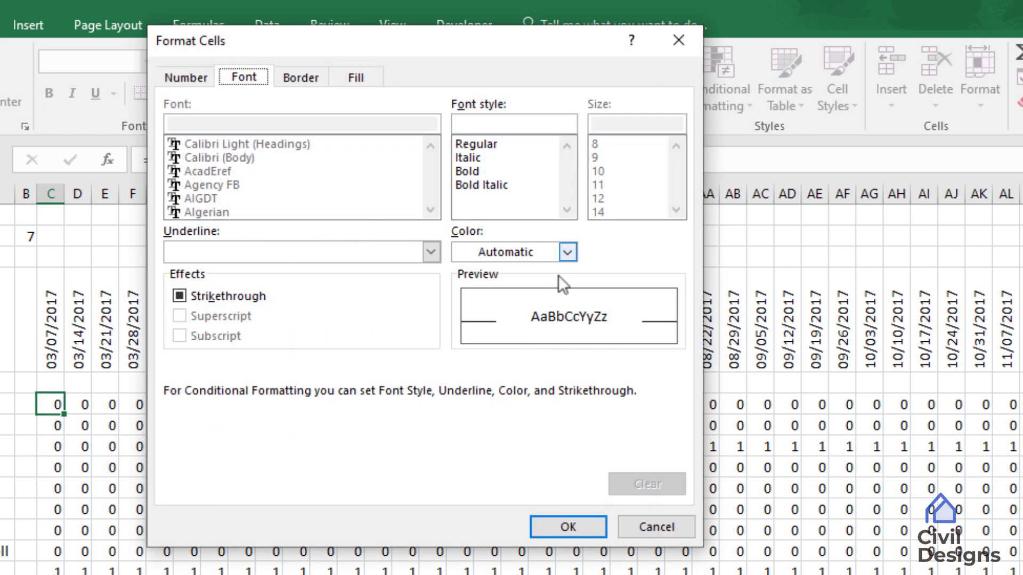
pyautogui.click(567, 251)
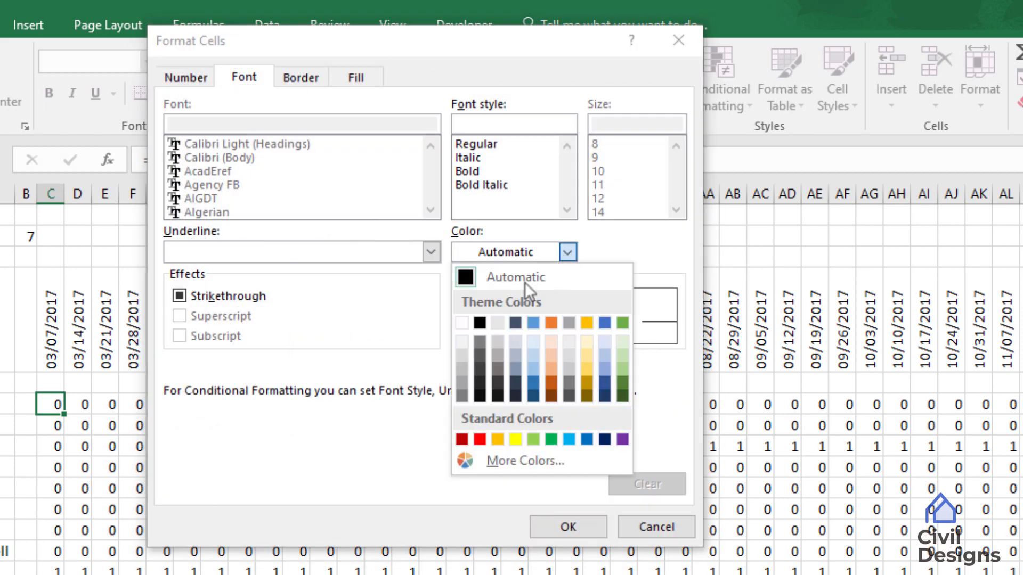
pyautogui.click(462, 323)
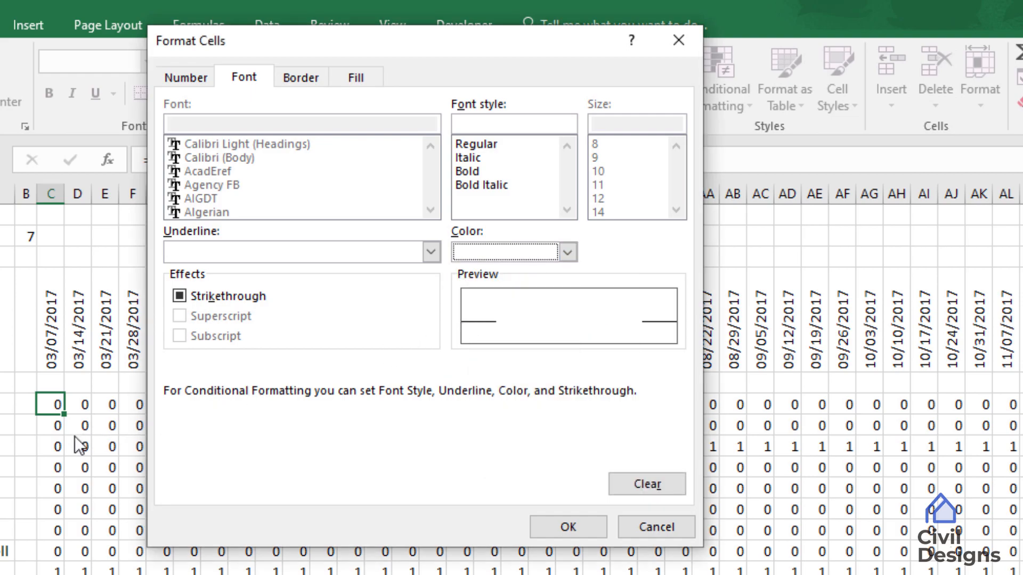
pyautogui.click(568, 527)
pyautogui.click(407, 472)
pyautogui.click(304, 529)
# Copy C9's formatting with Format Painter across the whole timeline grid through row 18
pyautogui.click(50, 406)
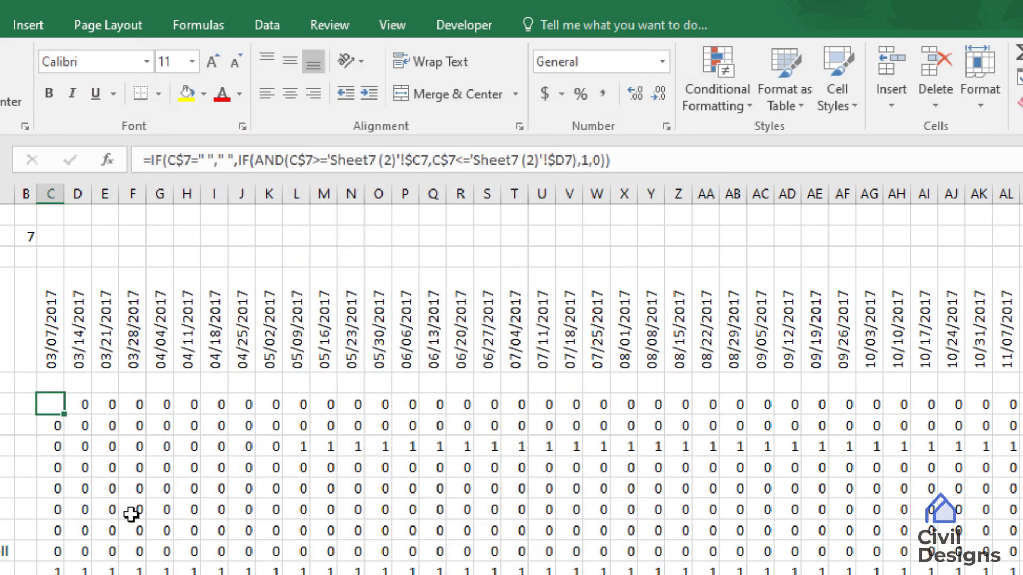
pyautogui.click(57, 425)
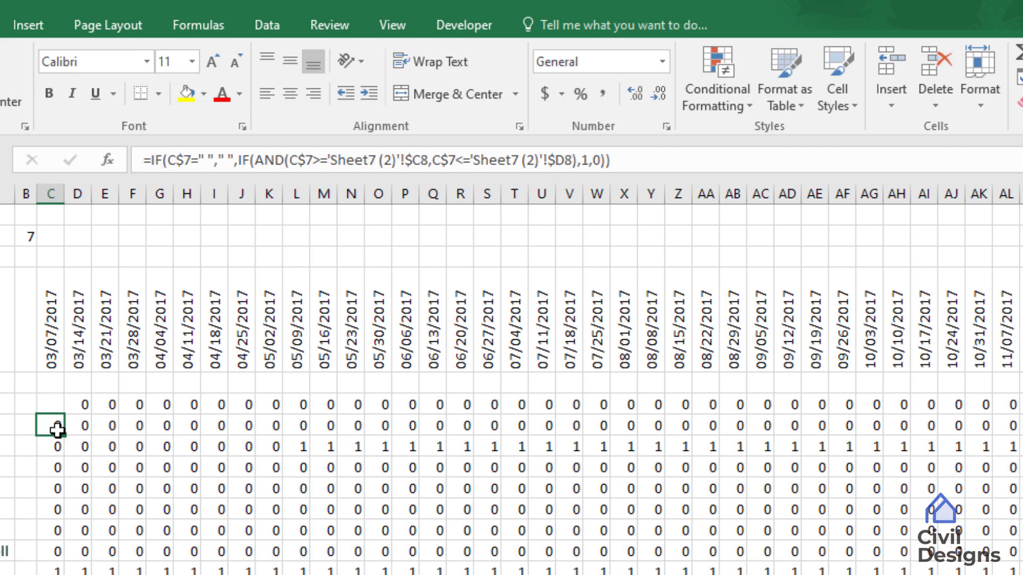
pyautogui.click(51, 406)
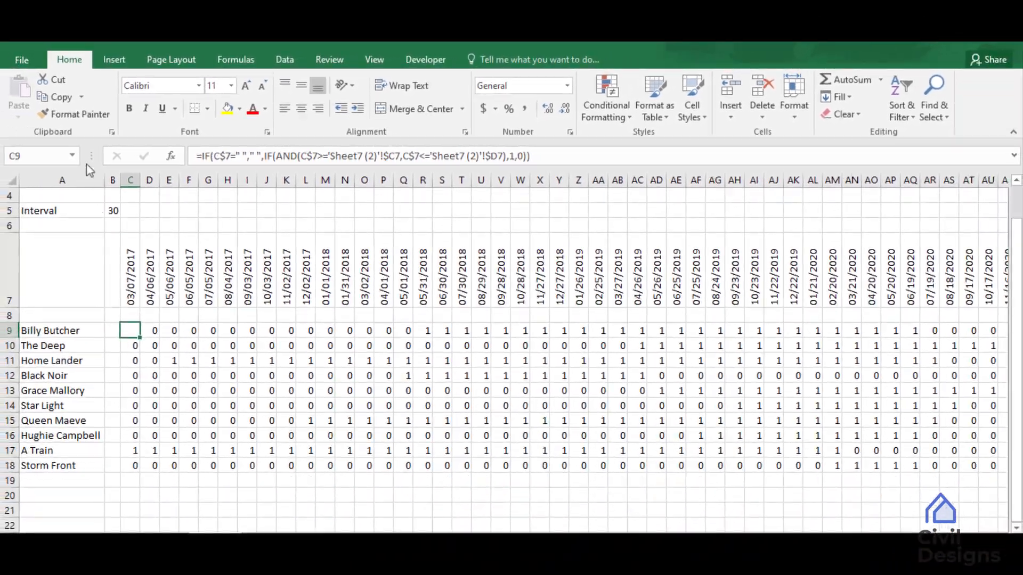
pyautogui.click(75, 114)
pyautogui.moveTo(130, 330)
pyautogui.mouseDown()
pyautogui.moveTo(972, 493)
pyautogui.moveTo(1019, 484)
pyautogui.mouseUp()
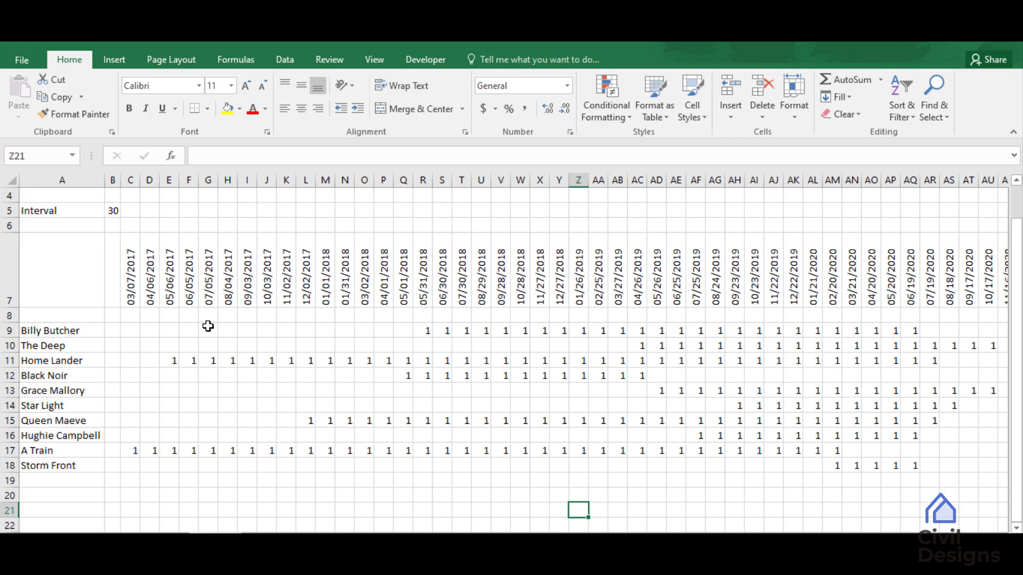
# Insert a blank row between each pair of consecutive interns' rows, starting above row 10
pyautogui.rightClick(11, 345)
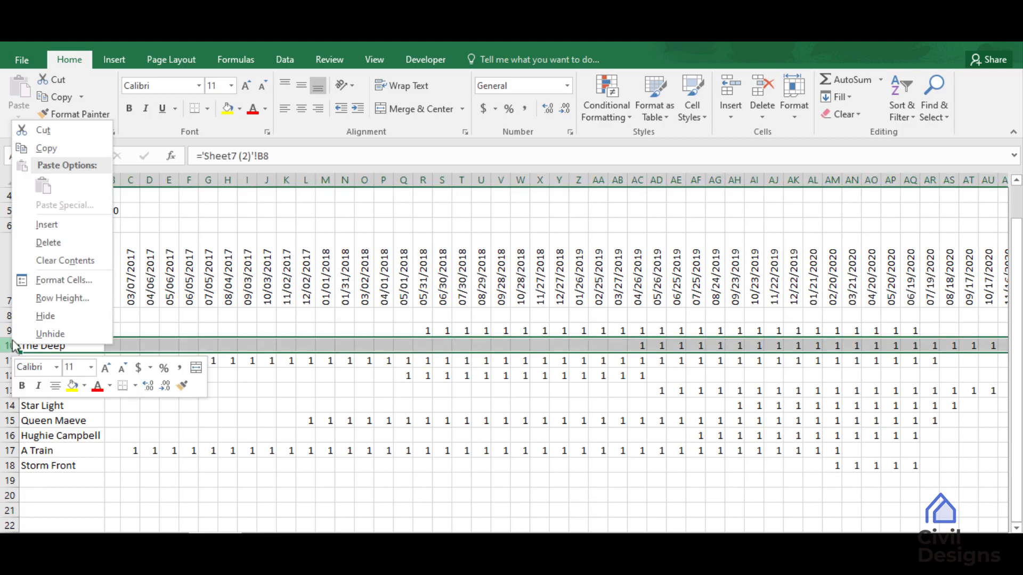
pyautogui.click(51, 223)
pyautogui.rightClick(11, 376)
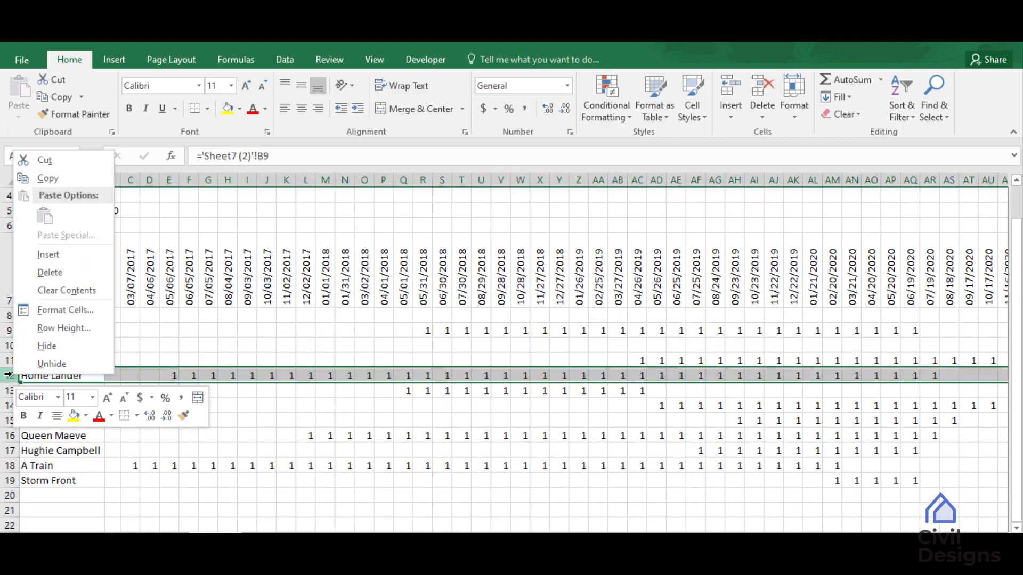
pyautogui.click(48, 255)
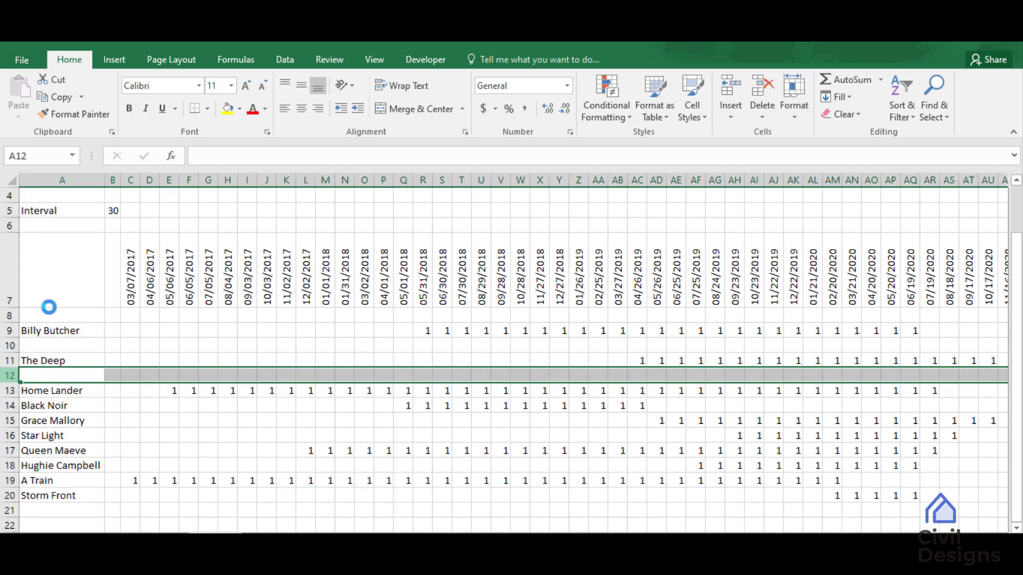
pyautogui.rightClick(10, 406)
pyautogui.click(38, 290)
pyautogui.scroll(1, 39, 279)
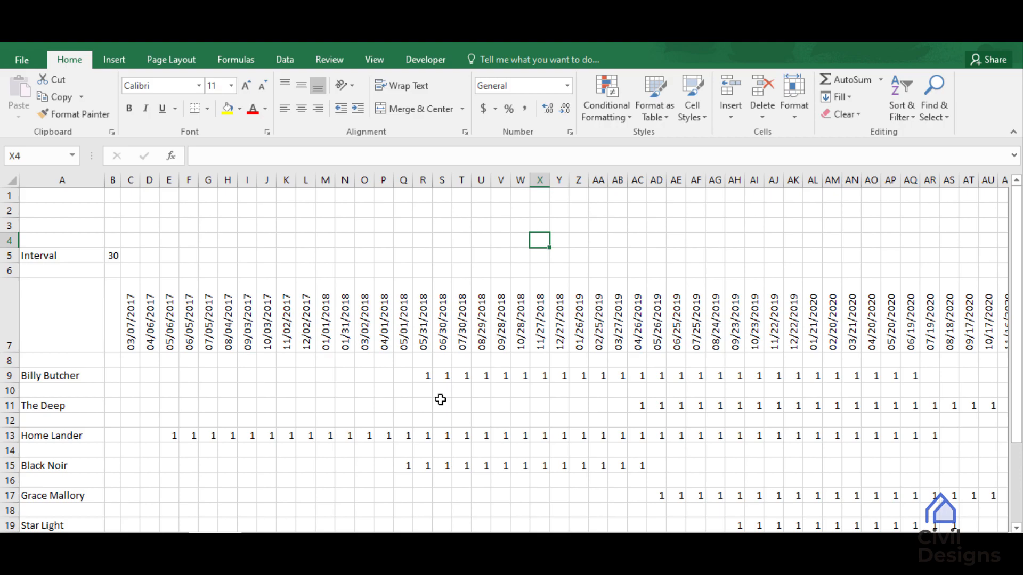
# Create a formula-based conditional formatting rule for R9 with the condition =R9=1
pyautogui.click(421, 376)
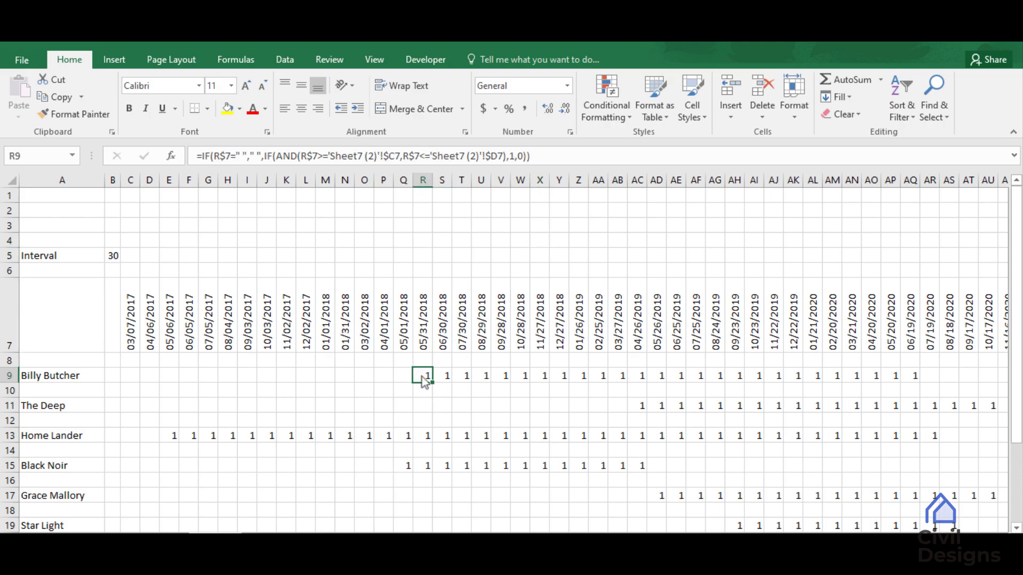
pyautogui.click(621, 124)
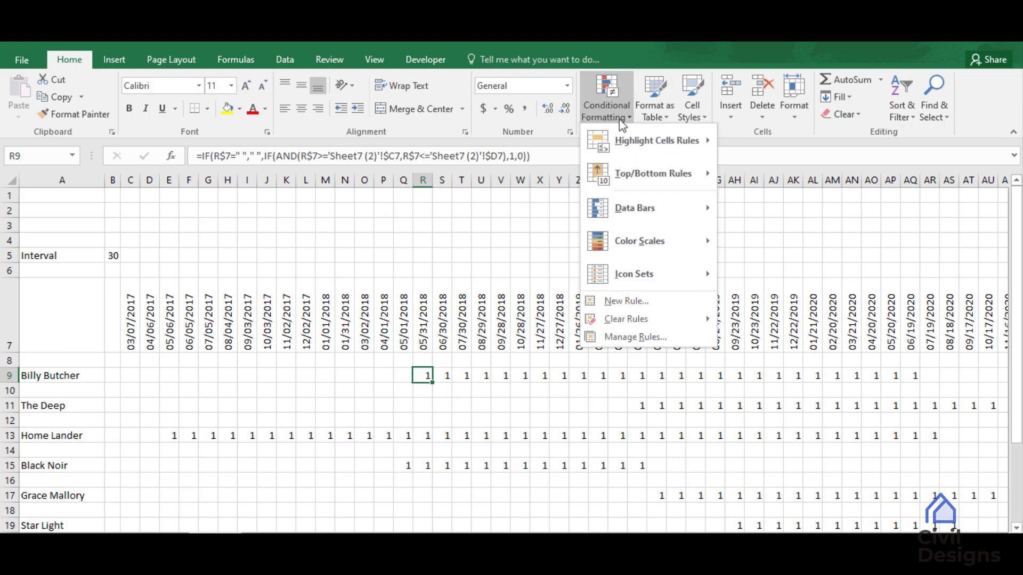
pyautogui.click(658, 301)
pyautogui.click(255, 222)
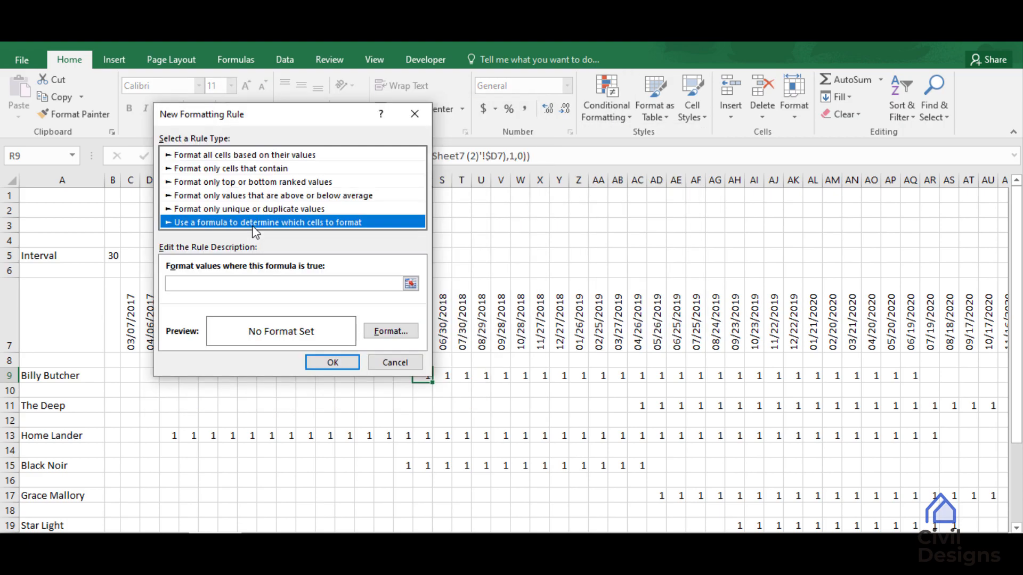
pyautogui.click(423, 375)
pyautogui.press('F4')
pyautogui.press('F4')
pyautogui.press('F4')
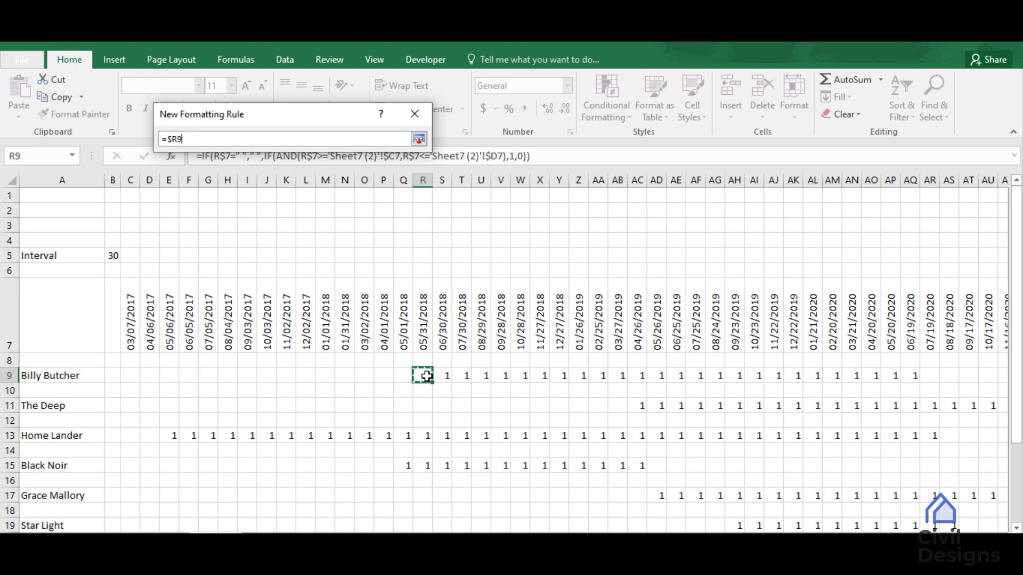
pyautogui.press('Return')
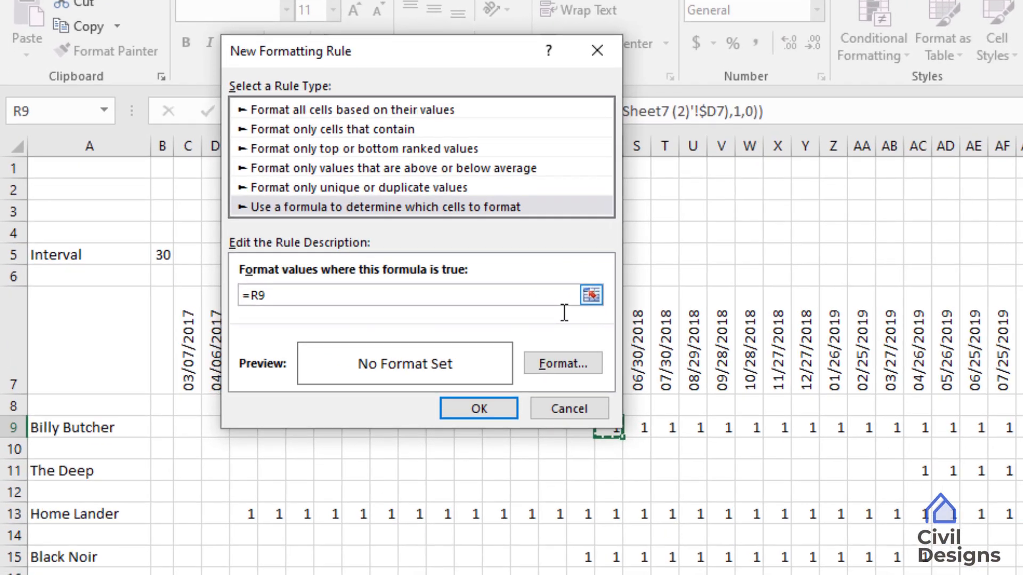
pyautogui.write('=1')
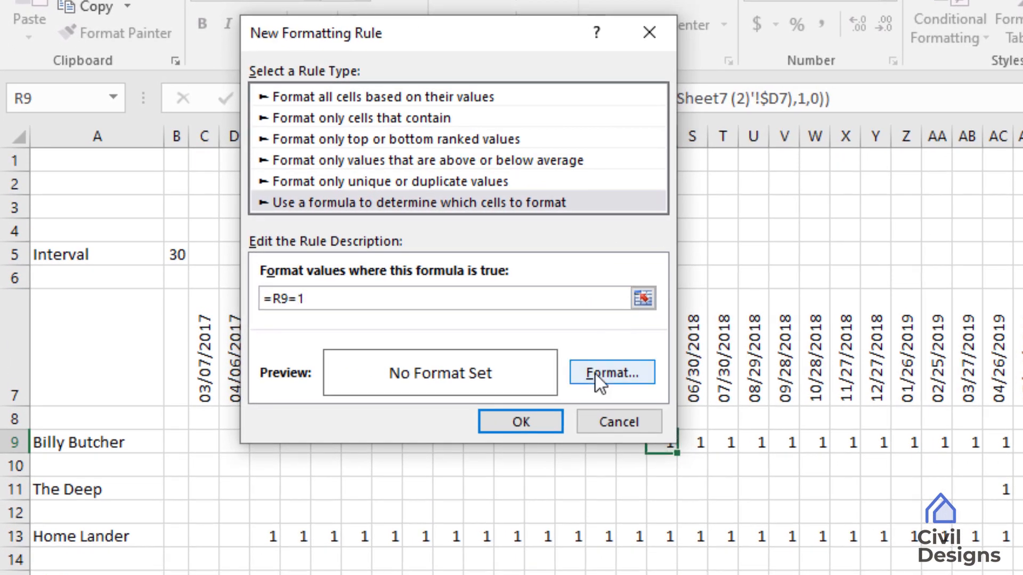
# Give the R9 rule a standard blue fill with a matching blue font and apply it
pyautogui.click(595, 374)
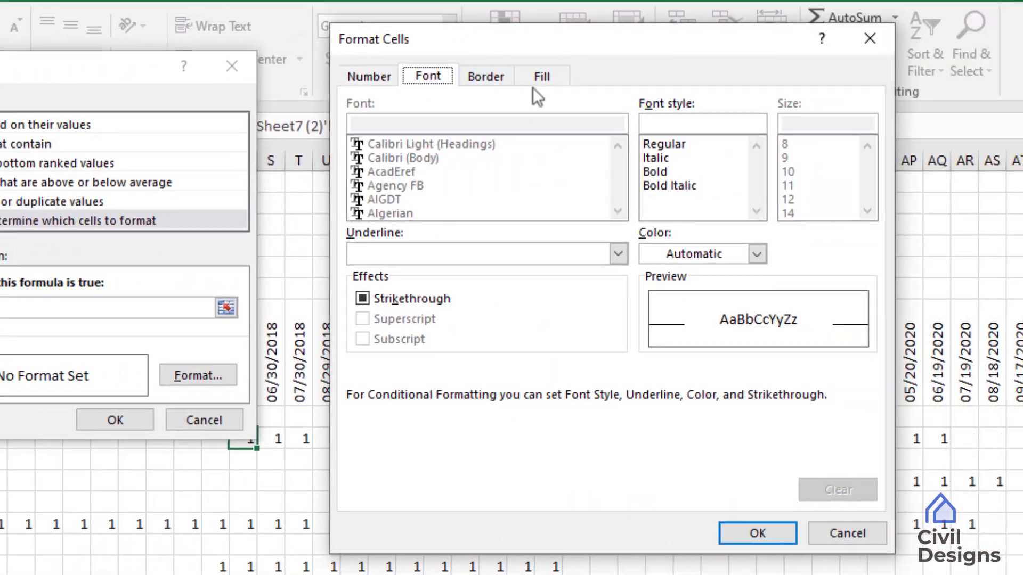
pyautogui.click(504, 80)
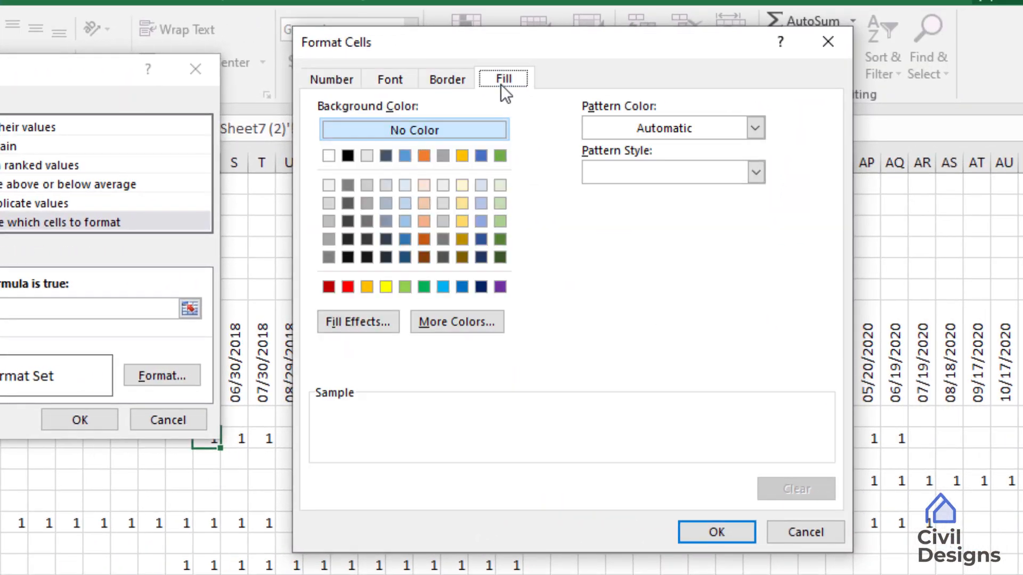
pyautogui.click(461, 286)
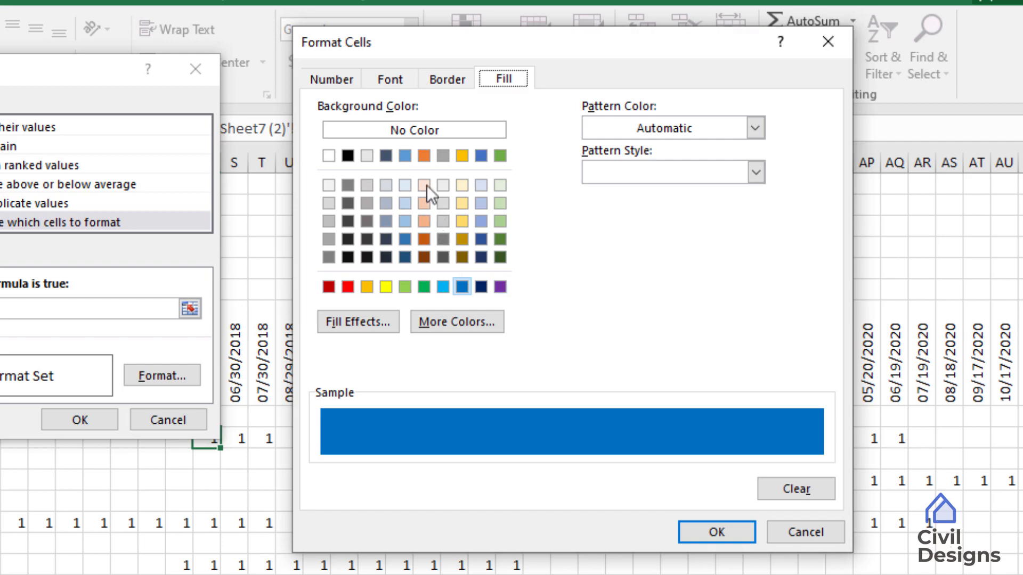
pyautogui.click(391, 83)
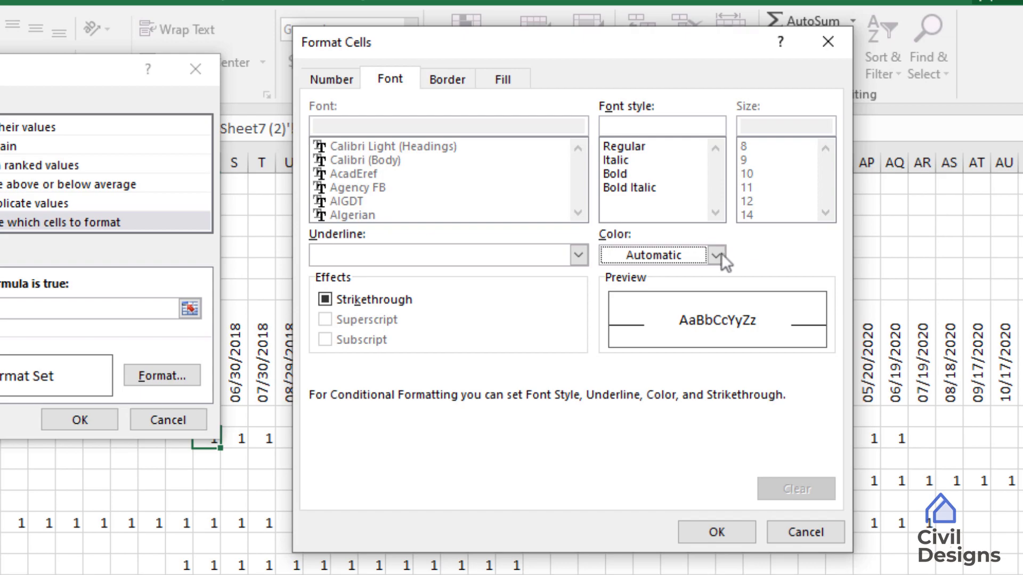
pyautogui.click(717, 255)
pyautogui.click(734, 439)
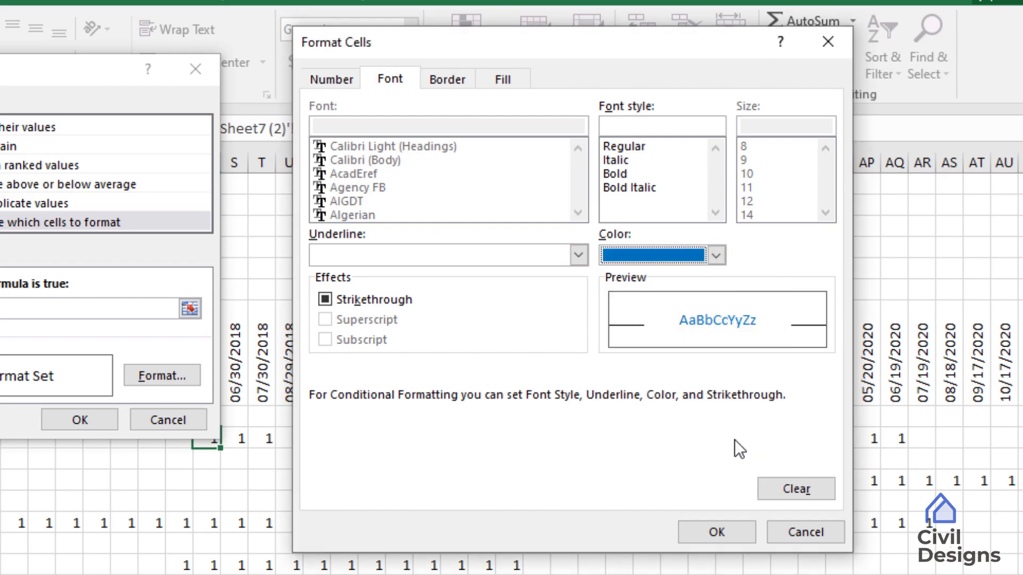
pyautogui.click(725, 529)
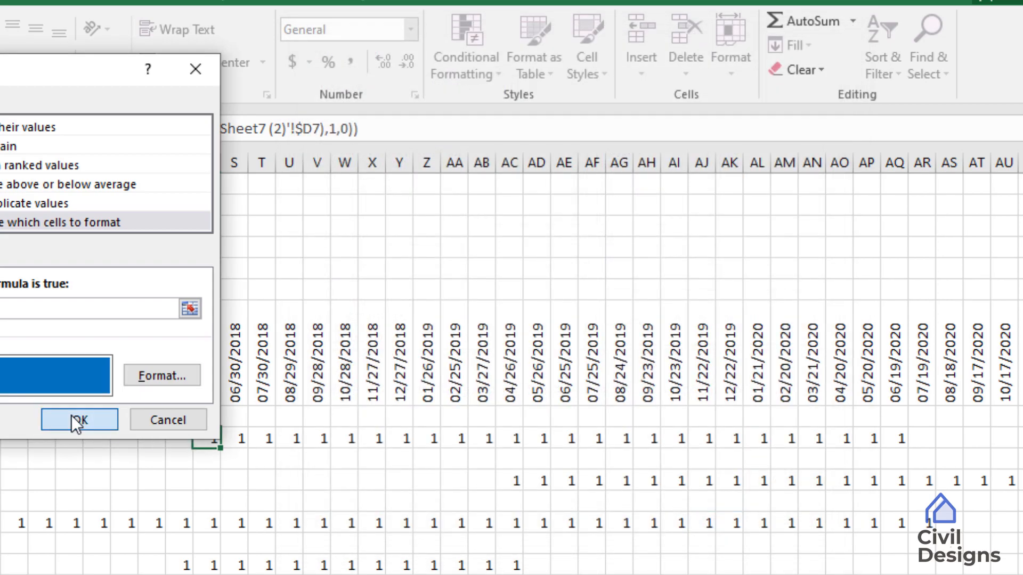
pyautogui.click(75, 421)
pyautogui.click(267, 470)
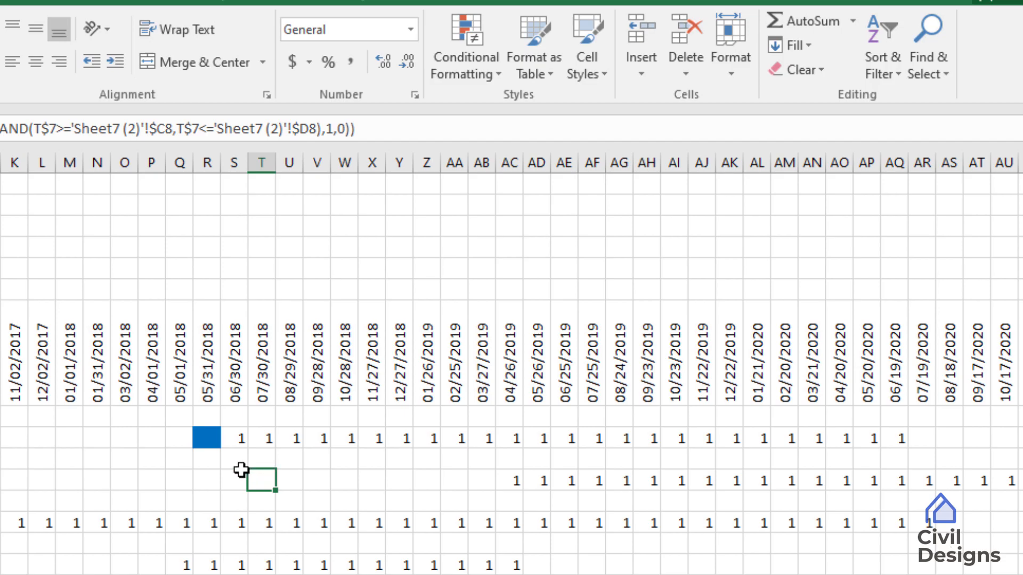
# Copy R9's formatting with Format Painter over the whole timeline grid, down to the last intern's row
pyautogui.click(207, 437)
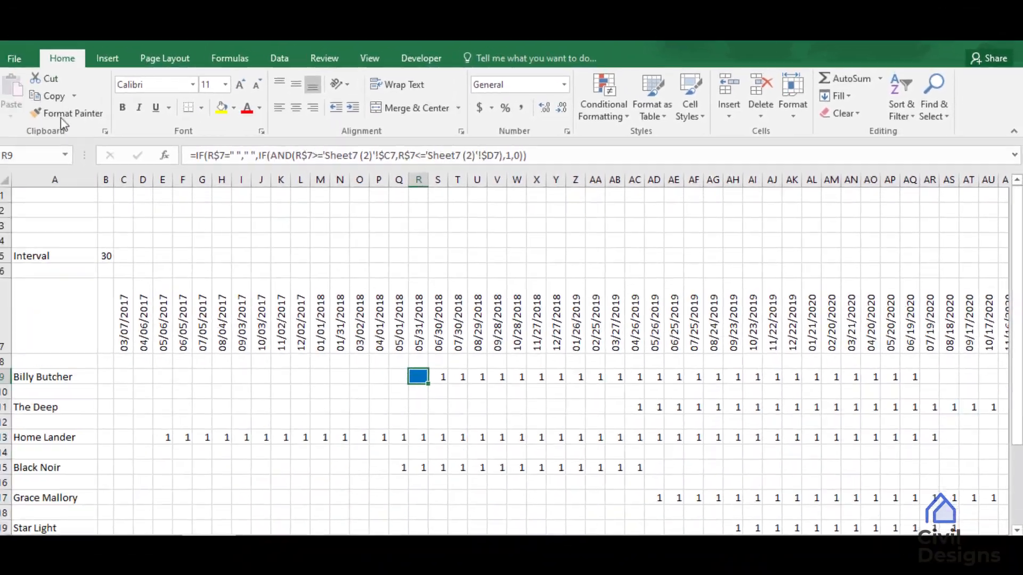
pyautogui.click(69, 122)
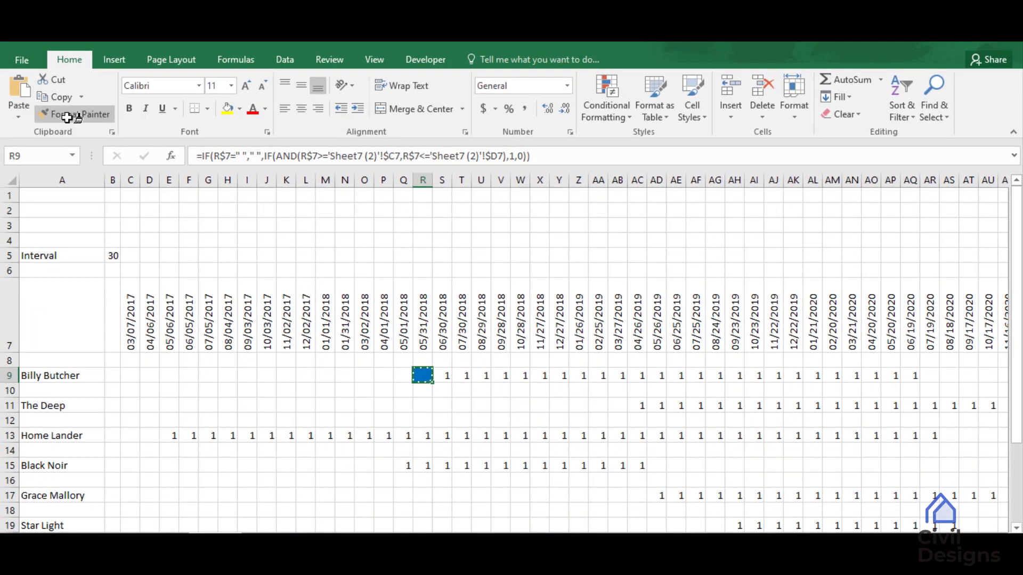
pyautogui.moveTo(133, 360)
pyautogui.mouseDown()
pyautogui.moveTo(708, 379)
pyautogui.moveTo(1010, 505)
pyautogui.mouseUp()
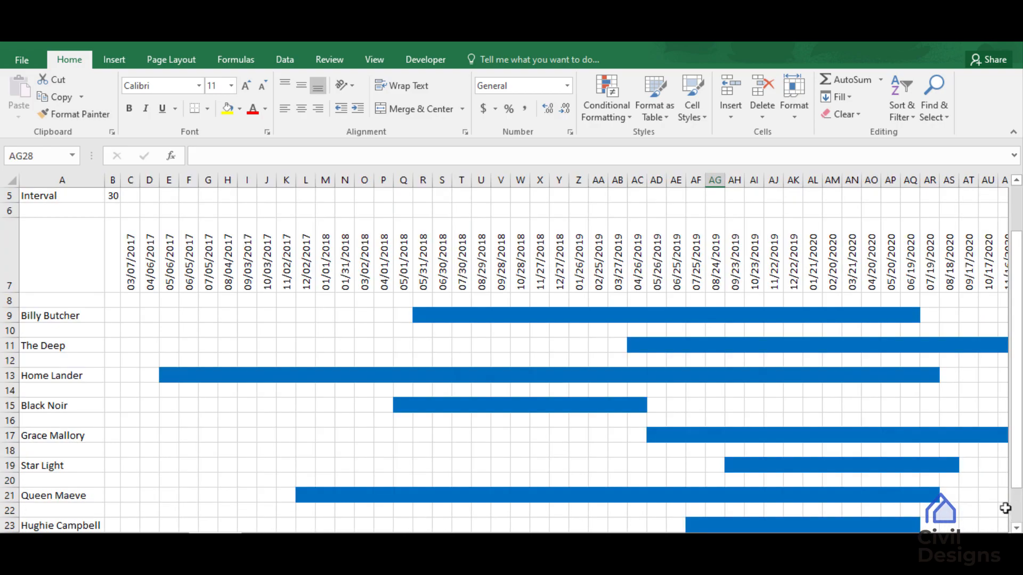
pyautogui.scroll(-4, 819, 479)
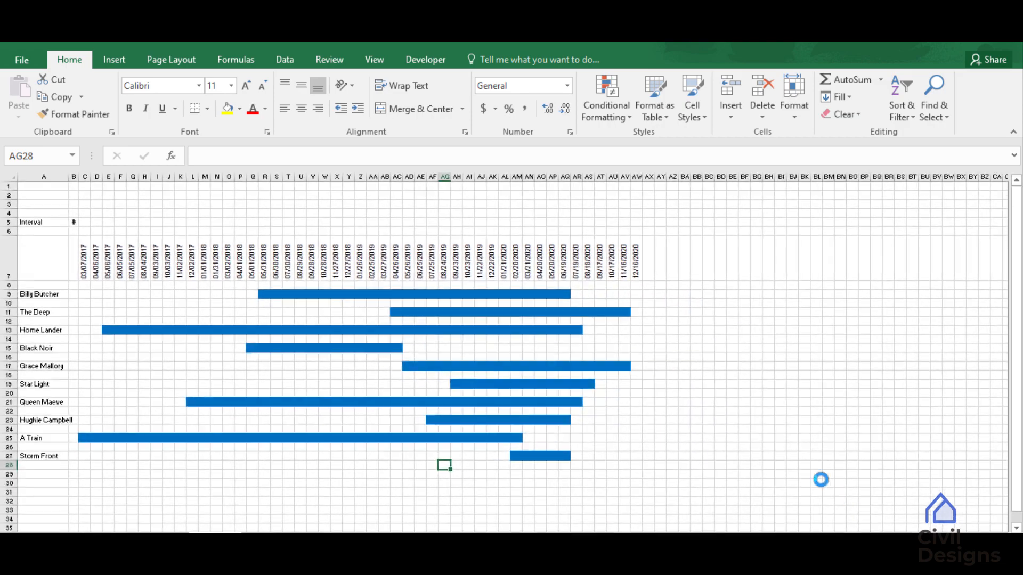
pyautogui.click(759, 430)
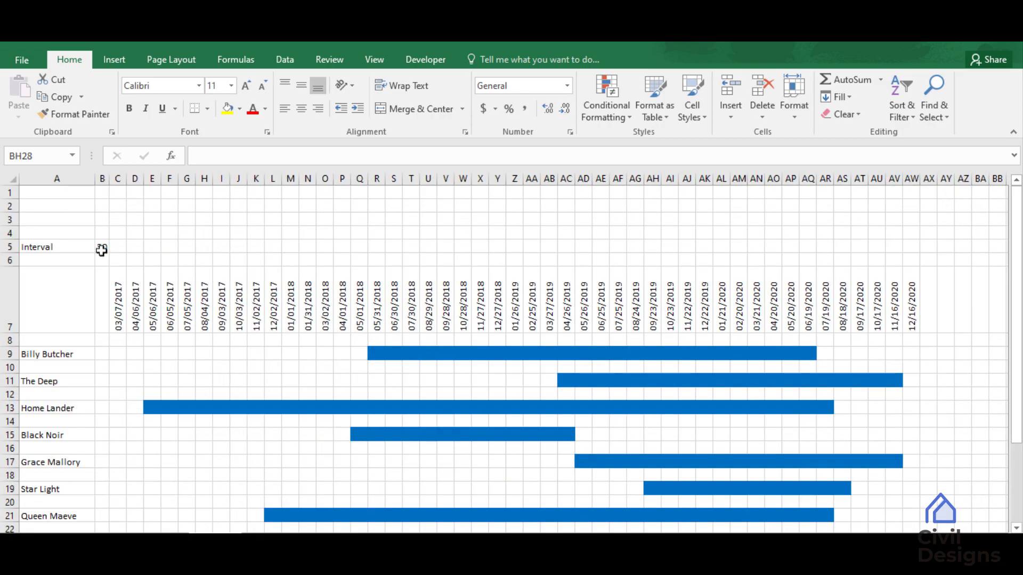
# Set the timeline's interval value in cell B5 to 45
pyautogui.click(101, 248)
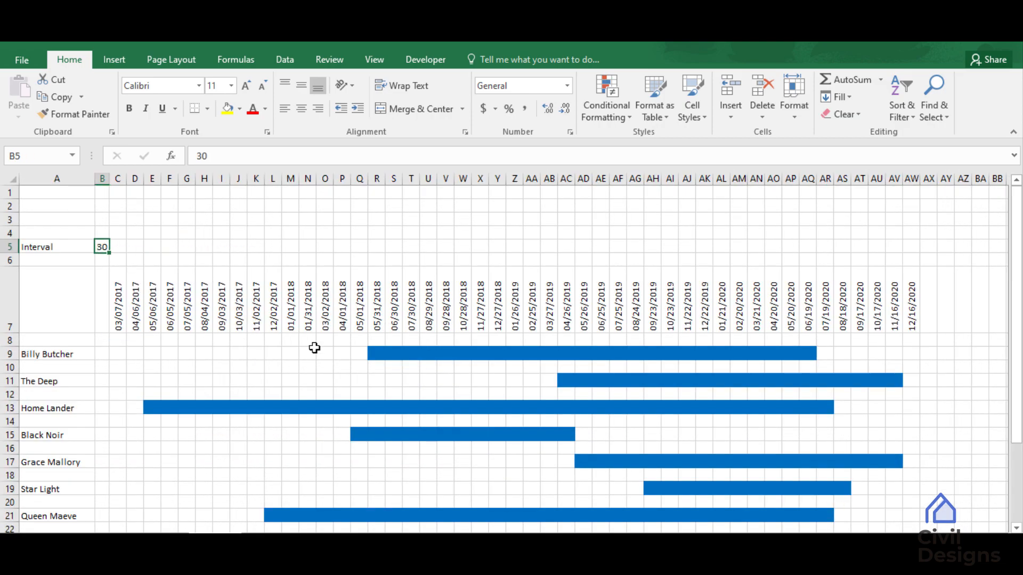
pyautogui.write('4')
pyautogui.press('Return')
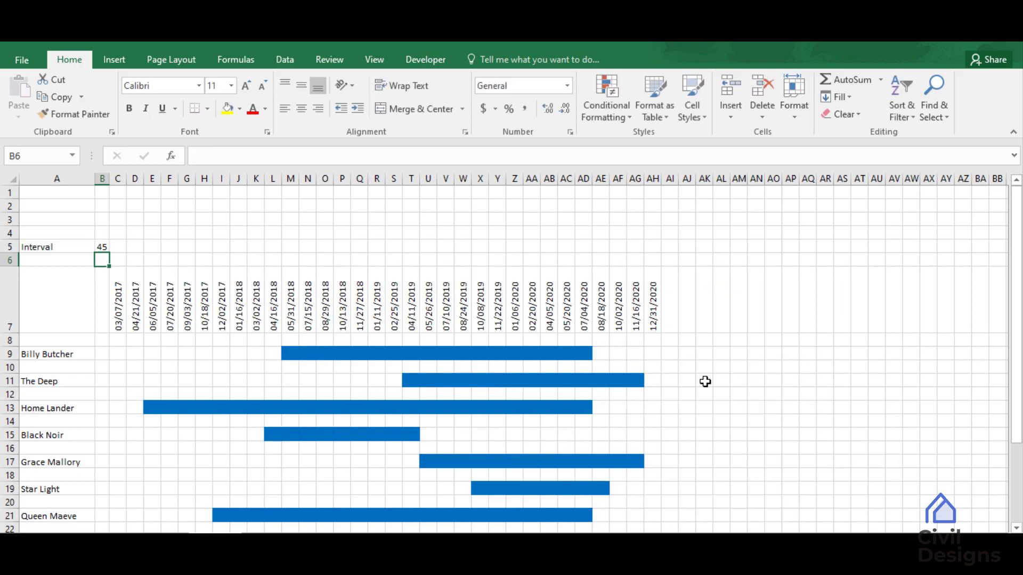
# Examine the timeline bars for all interns down to the last row
pyautogui.click(705, 382)
pyautogui.scroll(-1, 648, 351)
pyautogui.scroll(-1, 649, 351)
pyautogui.scroll(2, 649, 351)
pyautogui.scroll(-2, 649, 351)
pyautogui.scroll(-1, 649, 352)
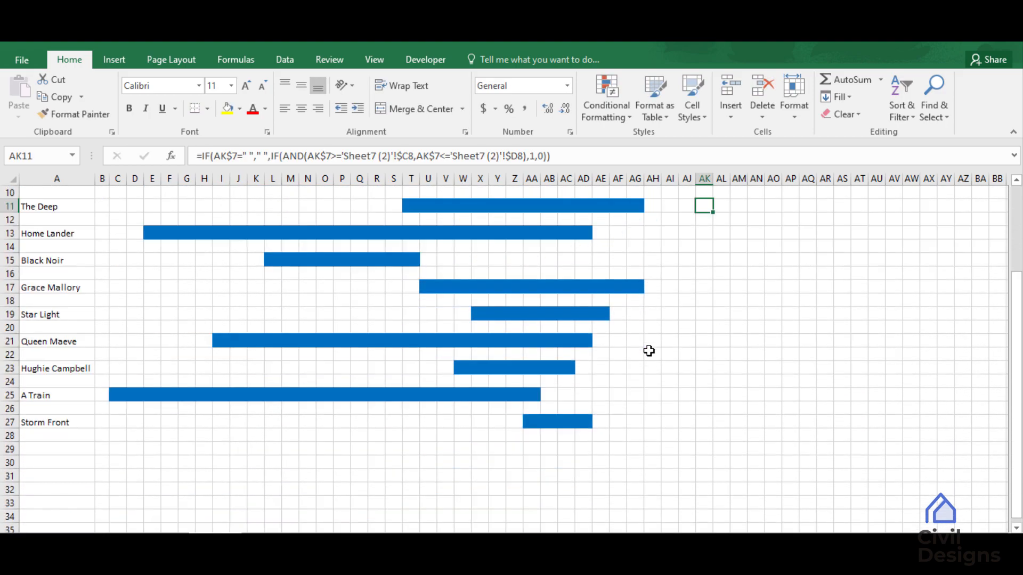
pyautogui.scroll(1, 648, 351)
pyautogui.scroll(2, 651, 387)
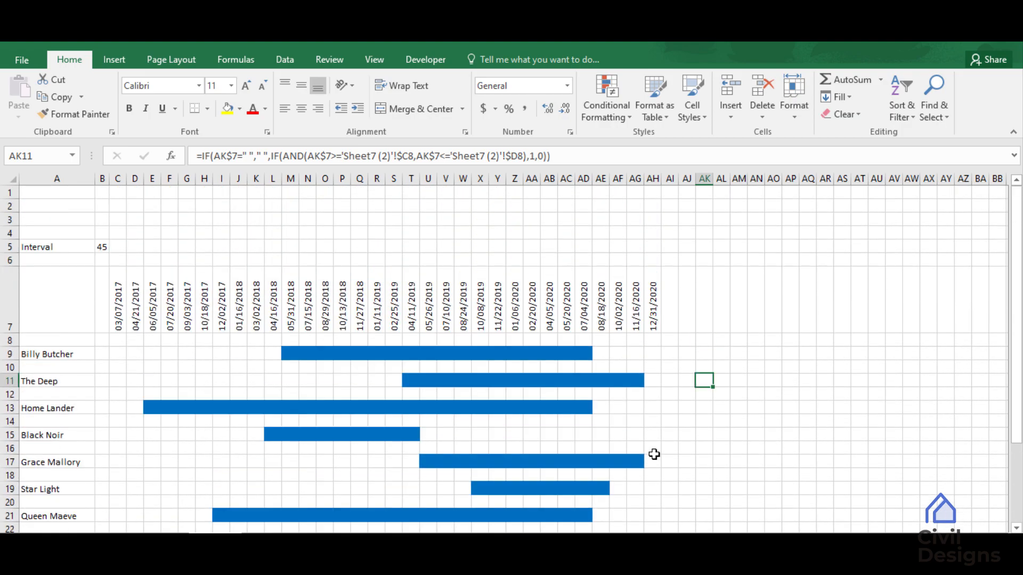
# Switch to the sheet with the internship period table and insert an empty 2-D stacked bar chart
pyautogui.hotkey('ctrl', 'pageup')
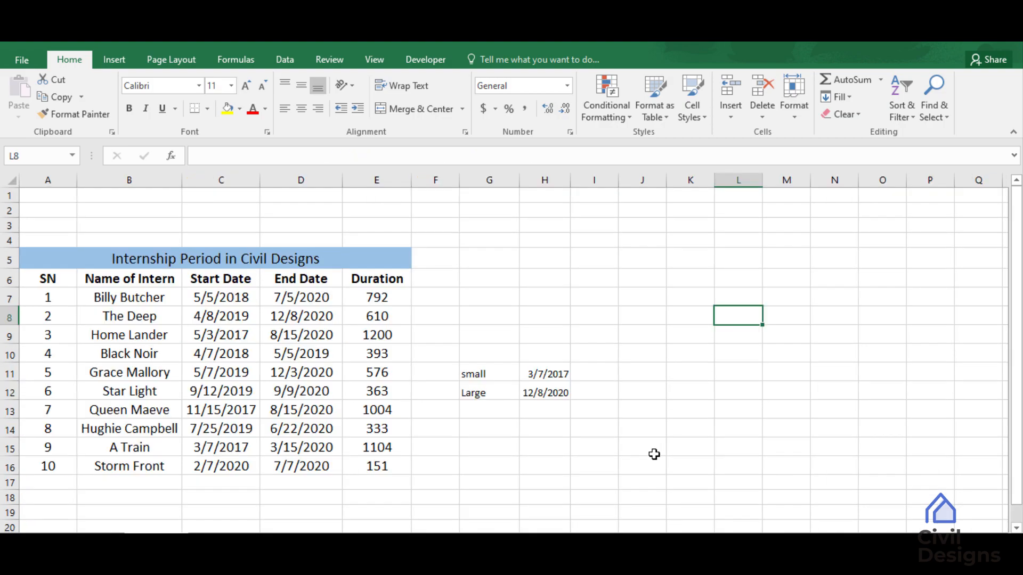
pyautogui.hotkey('ctrl', 'pageup')
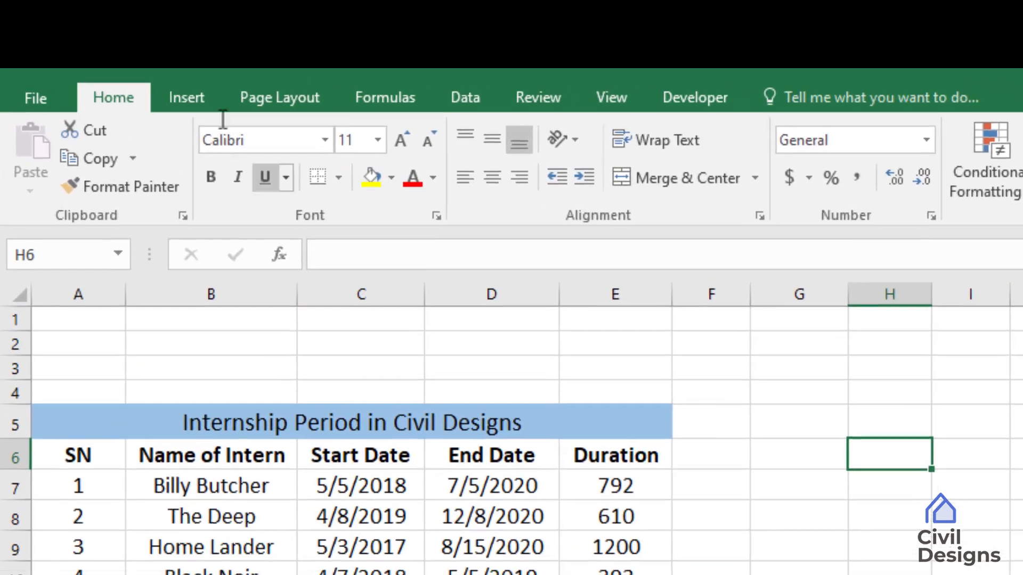
pyautogui.click(192, 97)
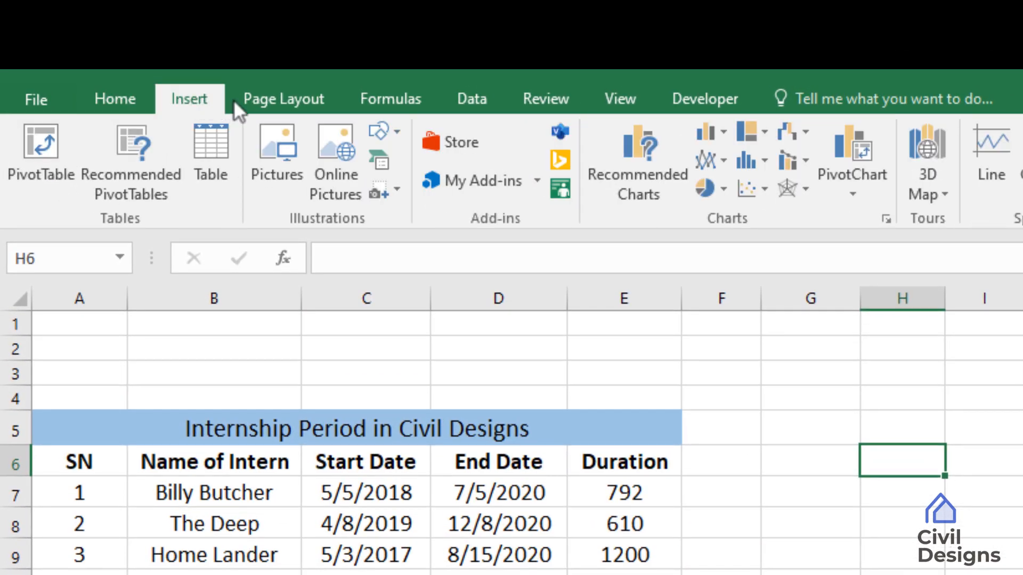
pyautogui.click(712, 136)
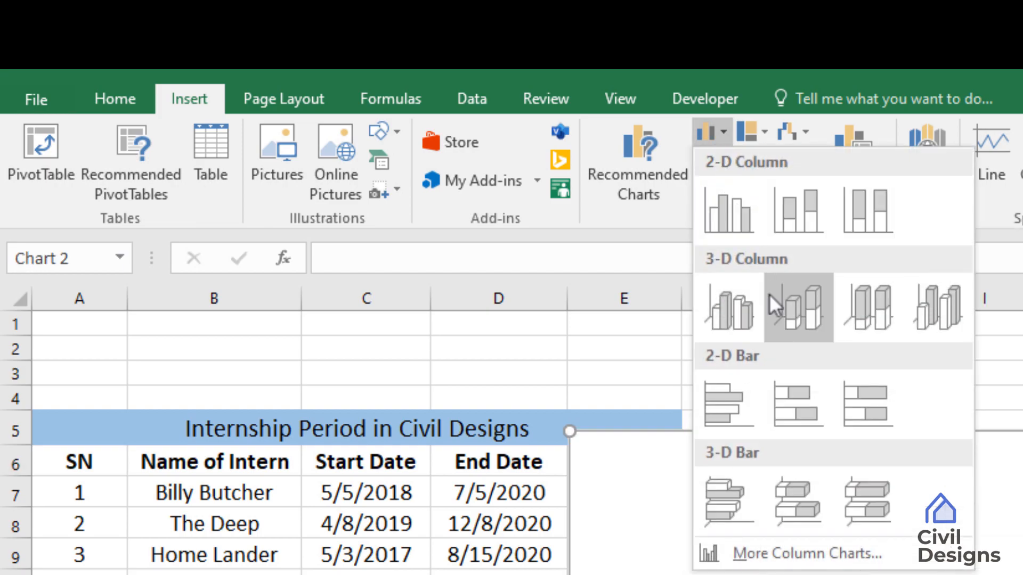
pyautogui.click(803, 389)
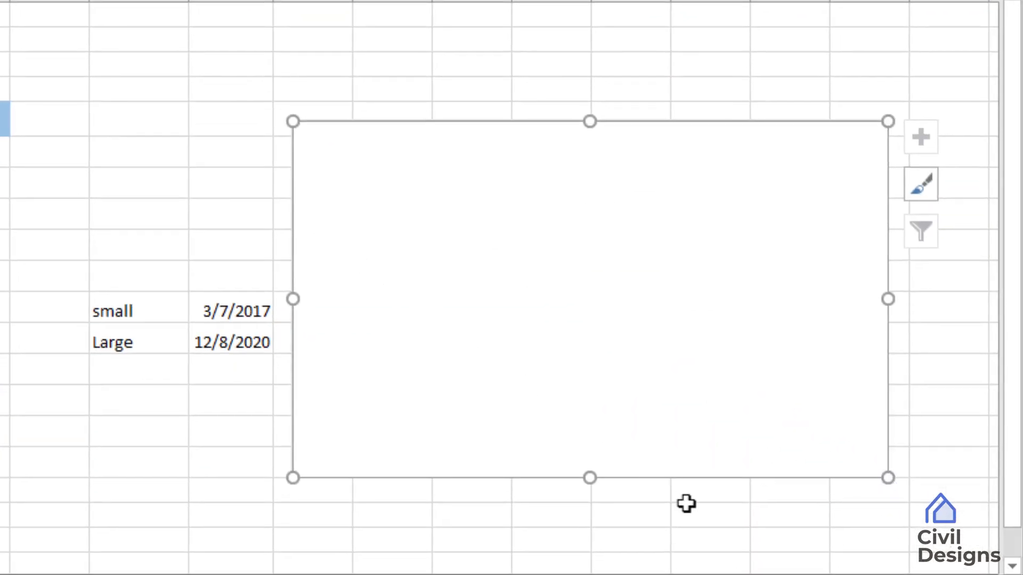
# Add a data series to the empty chart, taking its name from the Start Date header in C6
pyautogui.rightClick(427, 265)
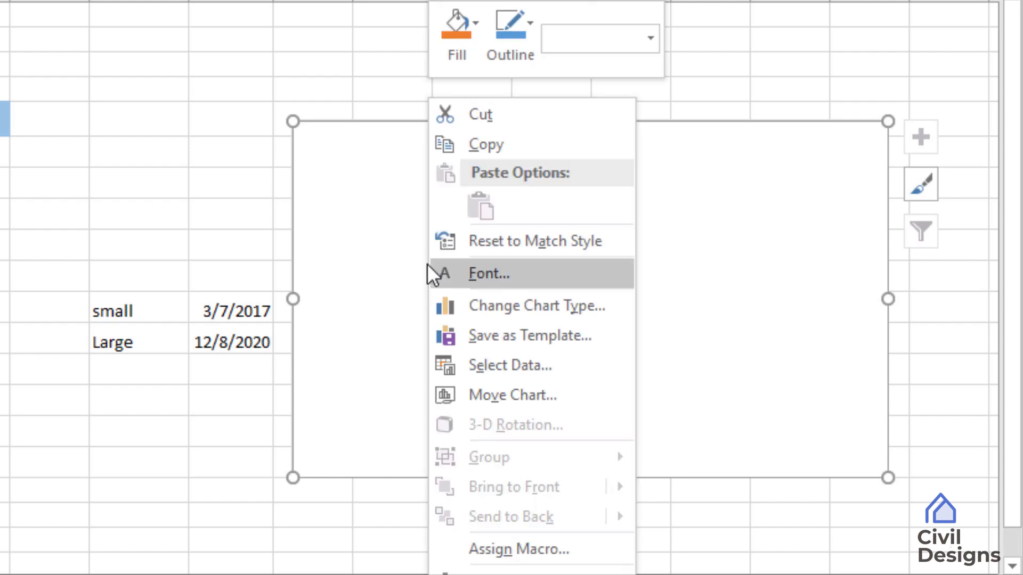
pyautogui.click(548, 364)
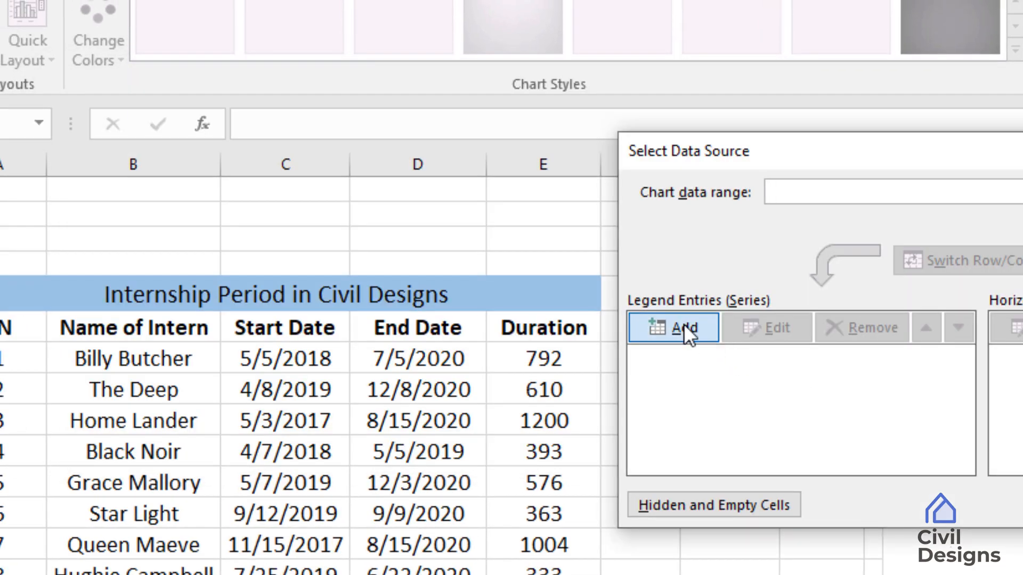
pyautogui.click(683, 324)
pyautogui.moveTo(387, 179); pyautogui.dragTo(702, 181)
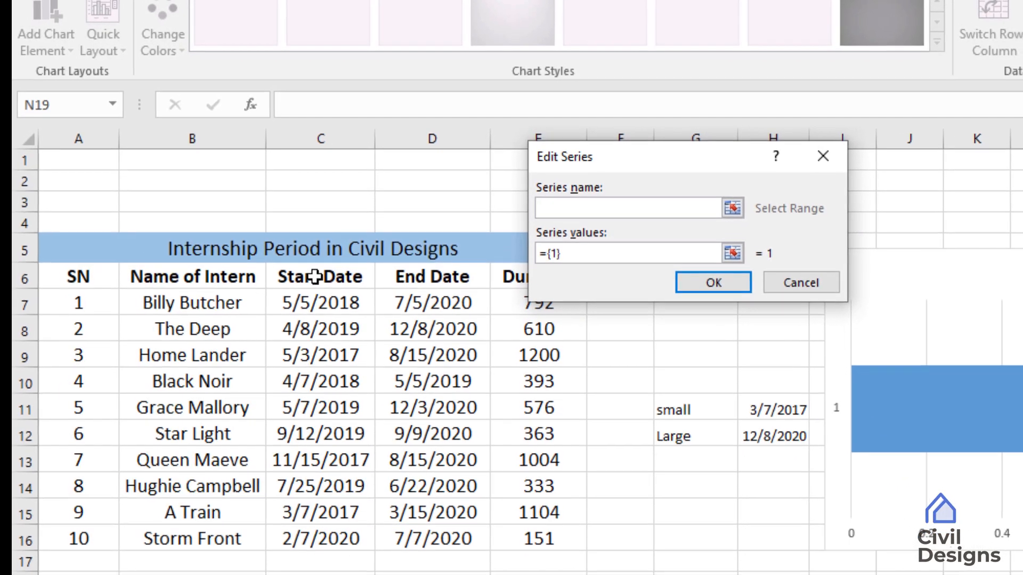
pyautogui.click(319, 308)
# Replace the Start Date series' default values with the range C7:C16 and confirm the series
pyautogui.click(632, 282)
pyautogui.press('BackSpace')
pyautogui.press('BackSpace')
pyautogui.press('BackSpace')
pyautogui.press('BackSpace')
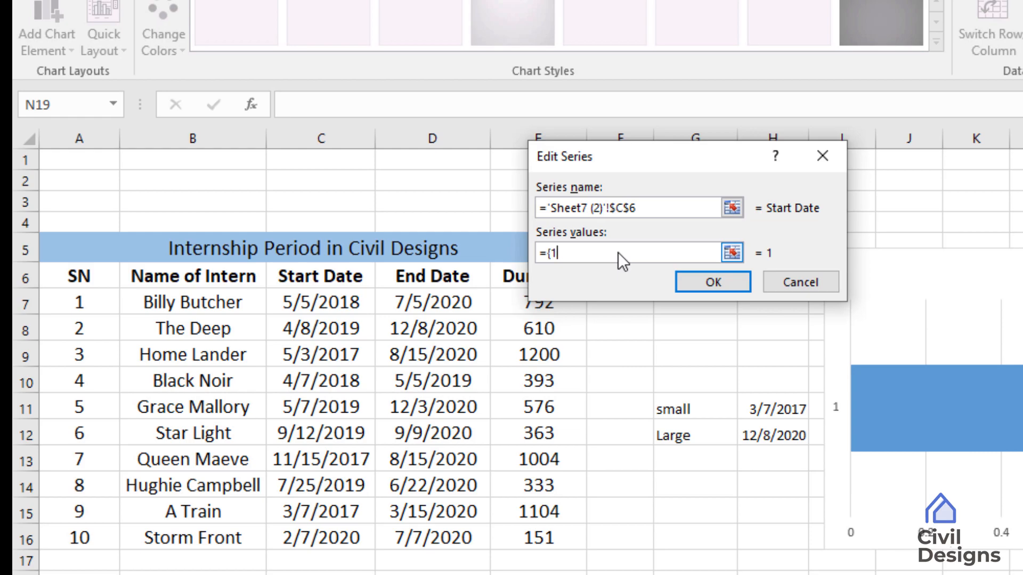
pyautogui.click(732, 253)
pyautogui.moveTo(325, 306); pyautogui.dragTo(337, 541)
pyautogui.press('Return')
pyautogui.click(717, 281)
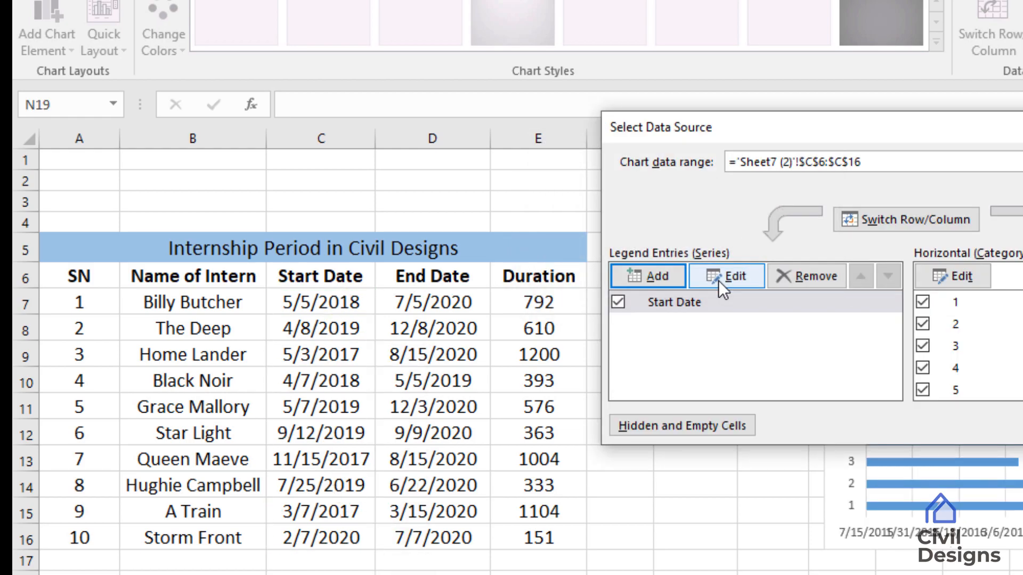
# Add a second chart series named from the Duration header in E6, with values from E7:E16
pyautogui.click(658, 277)
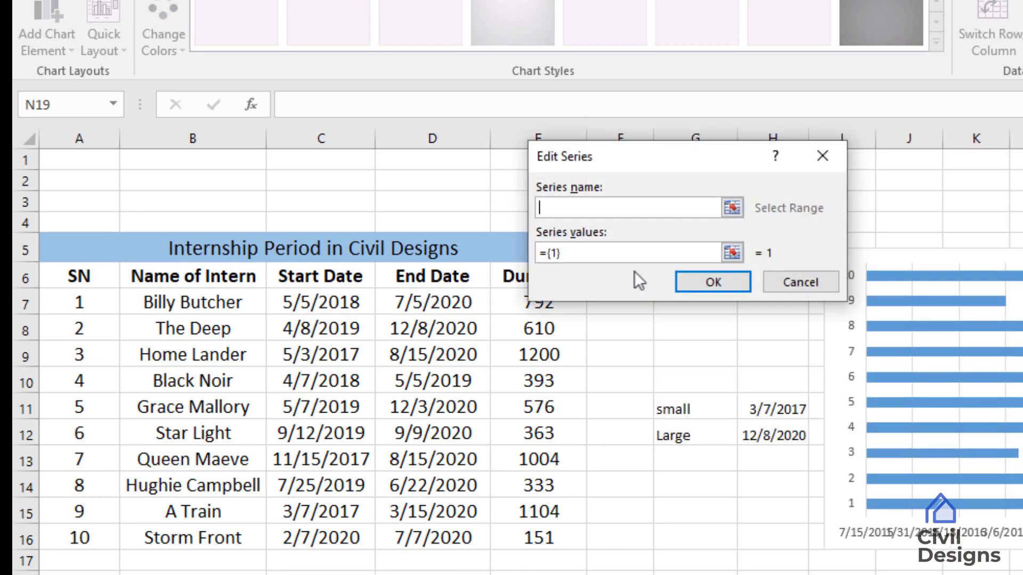
pyautogui.click(505, 277)
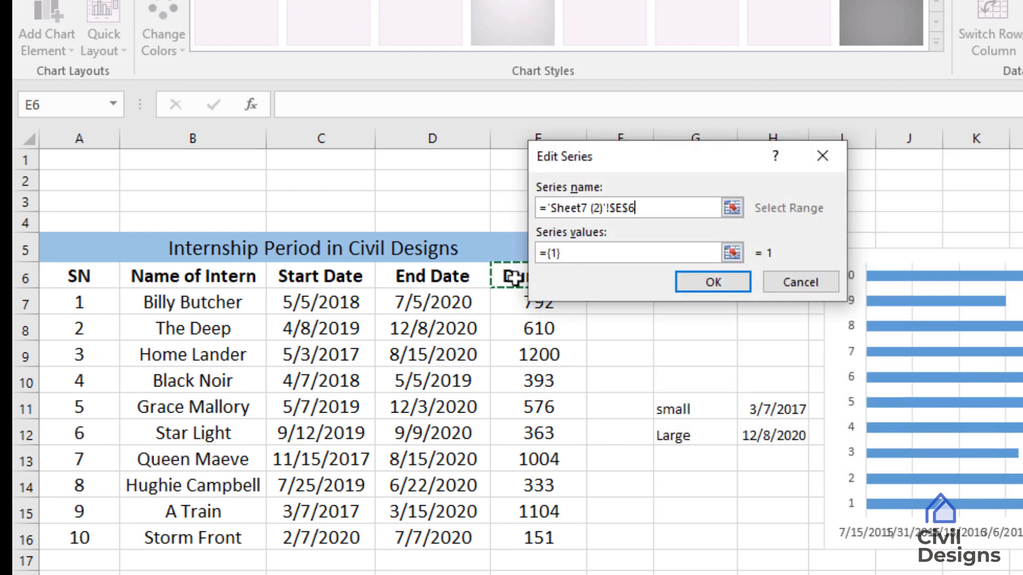
pyautogui.press('Tab')
pyautogui.moveTo(548, 302); pyautogui.dragTo(554, 538)
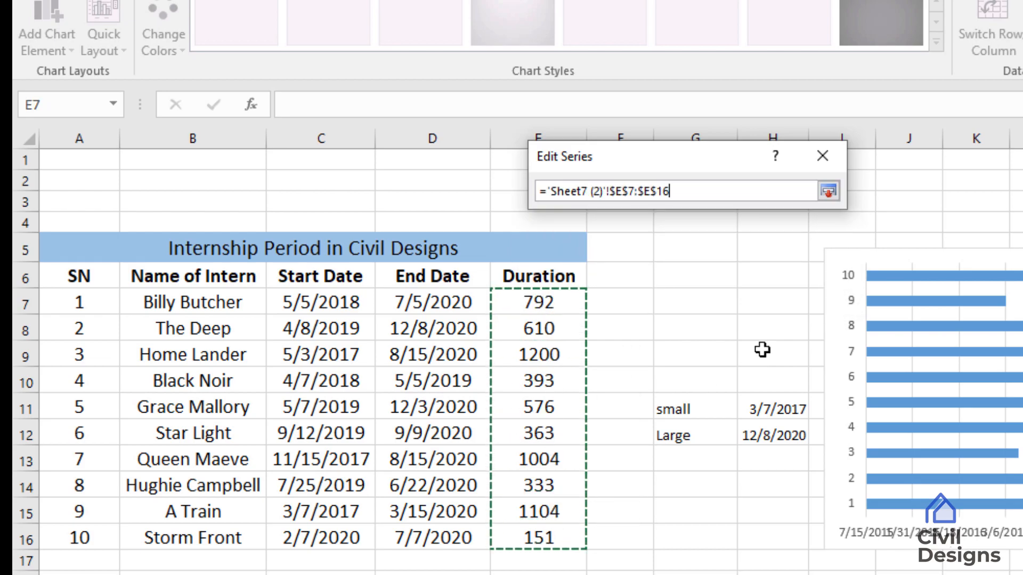
pyautogui.press('Return')
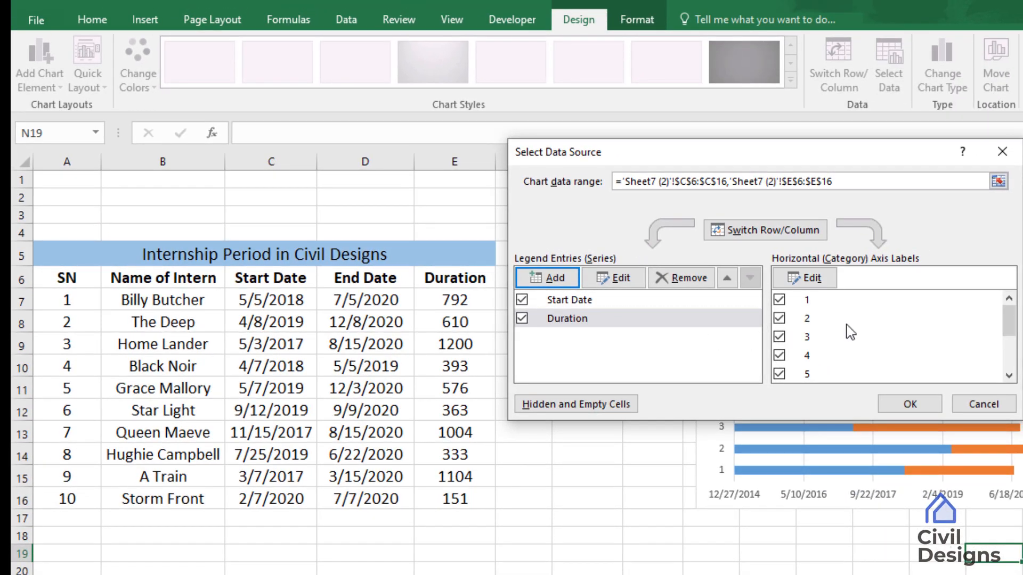
# Use the intern names in B7:B16 as the chart's category axis labels
pyautogui.click(826, 284)
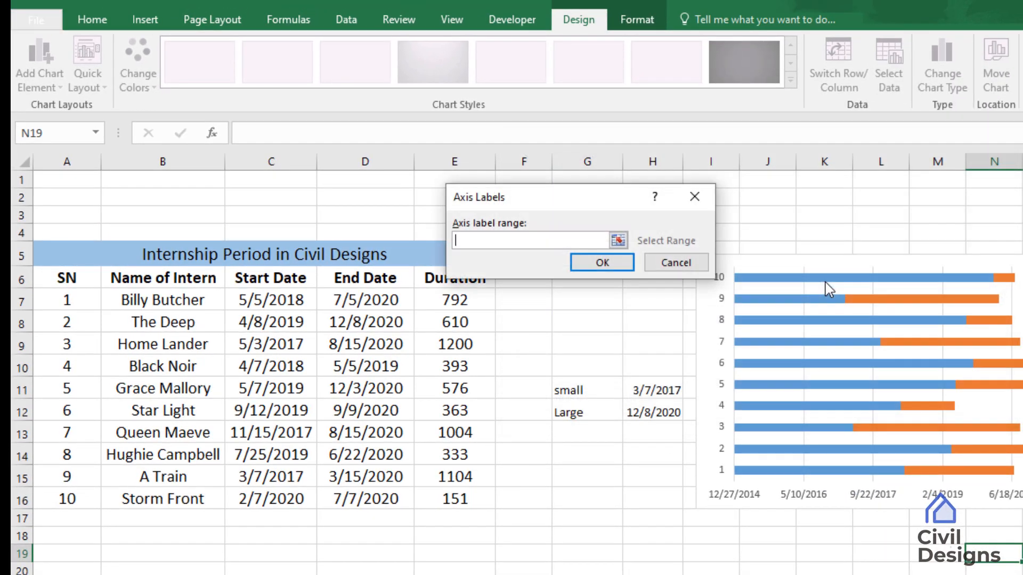
pyautogui.moveTo(172, 299); pyautogui.dragTo(165, 498)
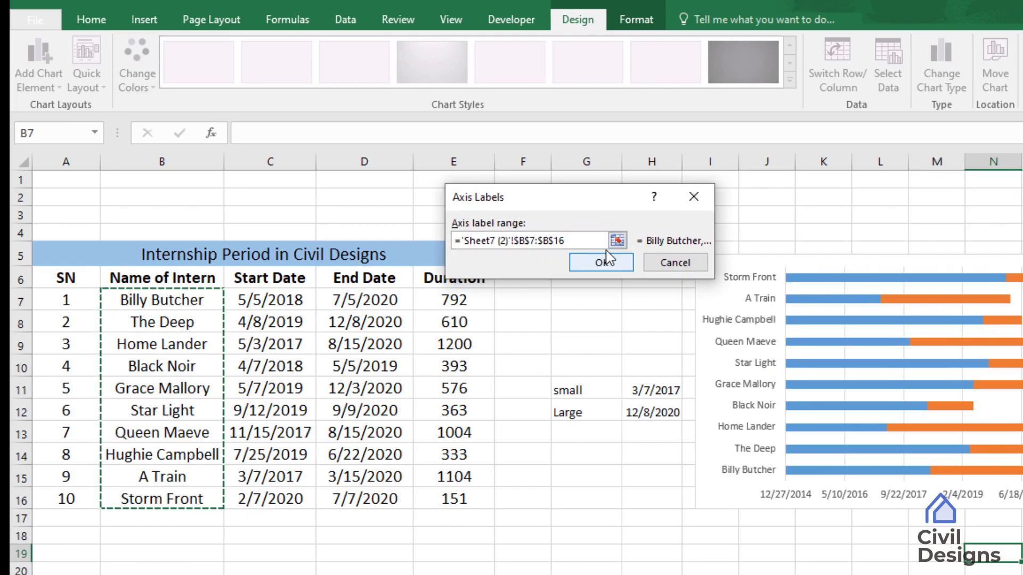
pyautogui.click(604, 261)
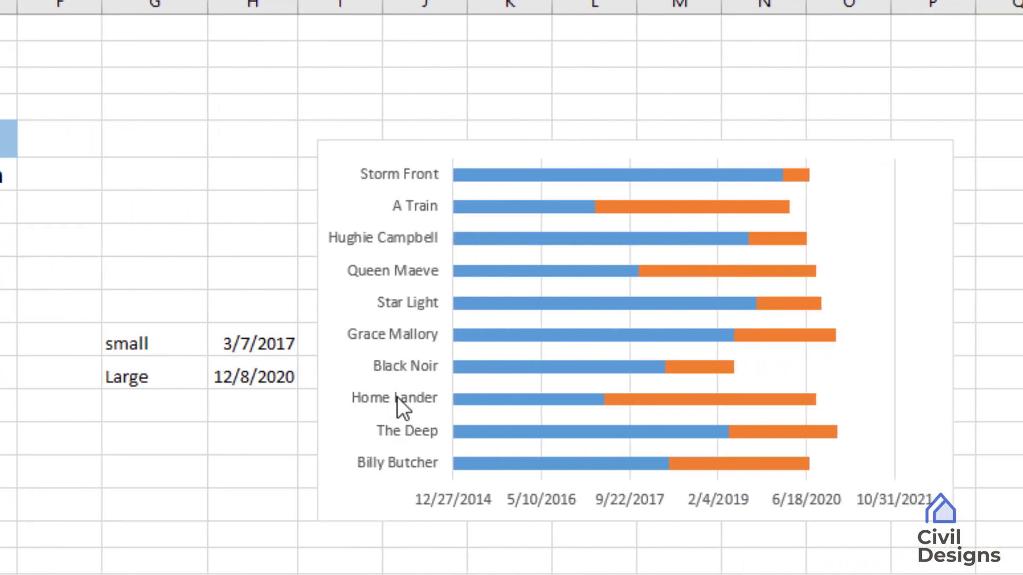
# Put the categories of the chart's name axis in reverse order and close the formatting options
pyautogui.click(397, 398)
pyautogui.rightClick(395, 406)
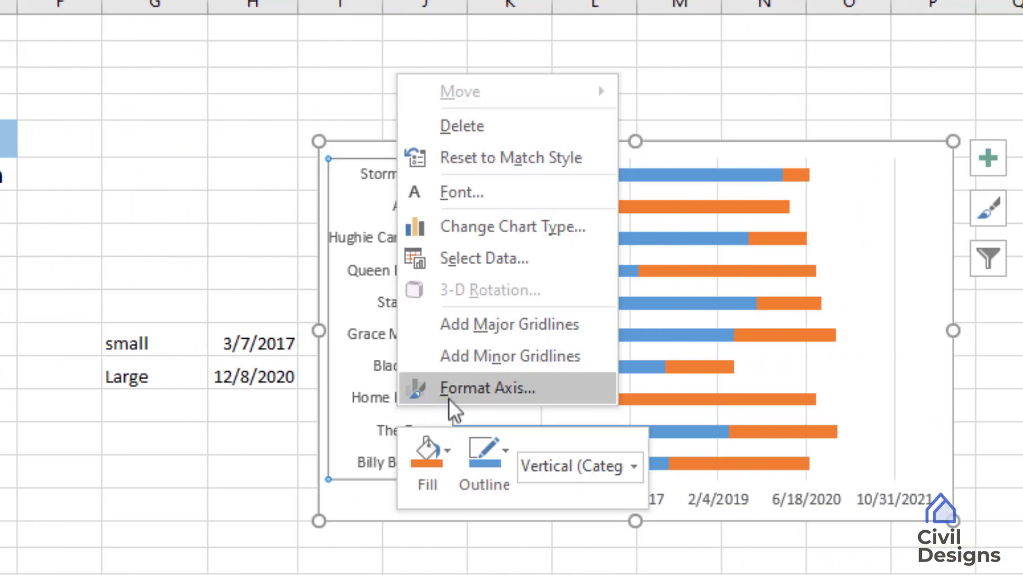
pyautogui.click(558, 388)
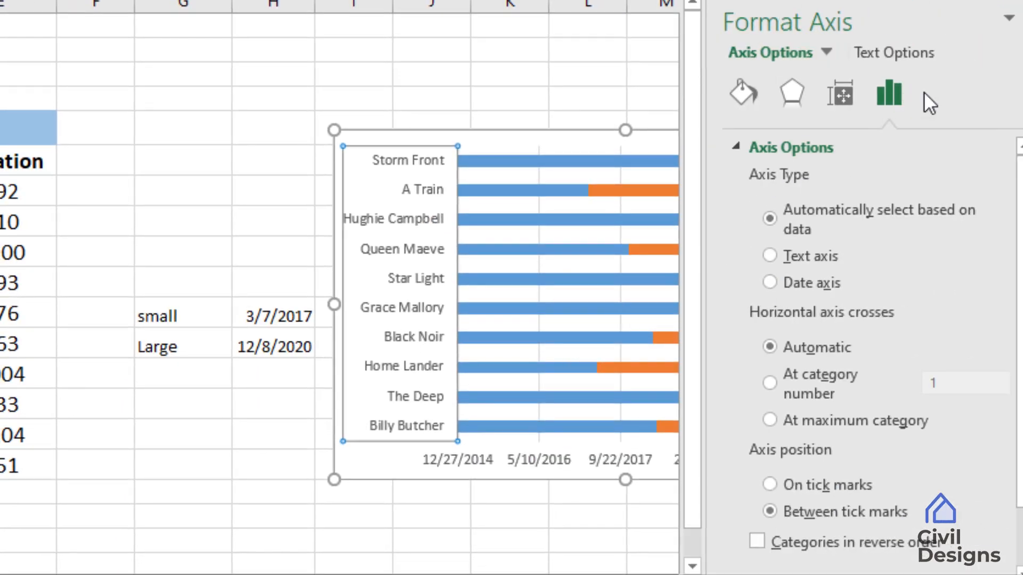
pyautogui.click(757, 541)
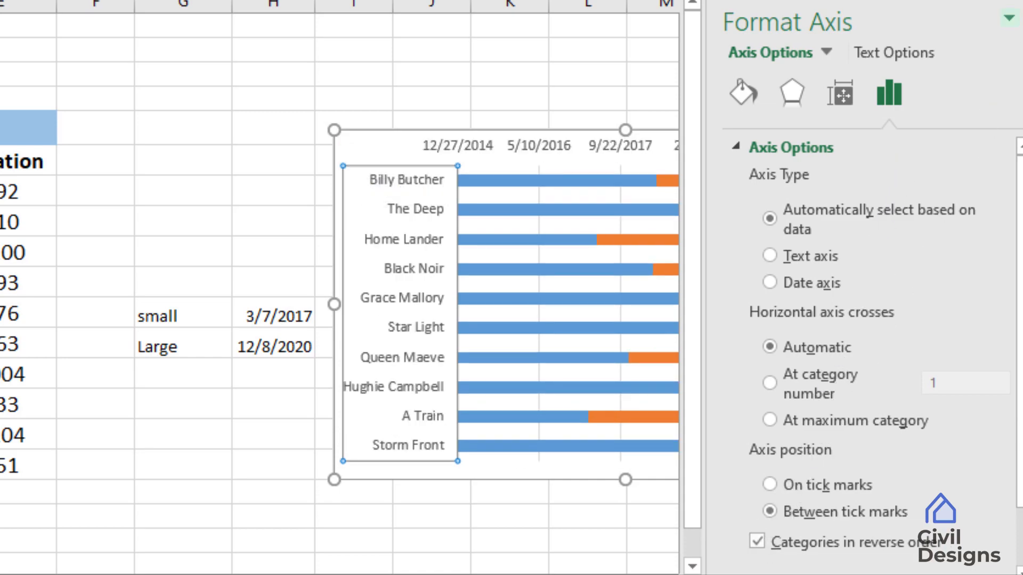
pyautogui.click(1022, 18)
pyautogui.click(611, 48)
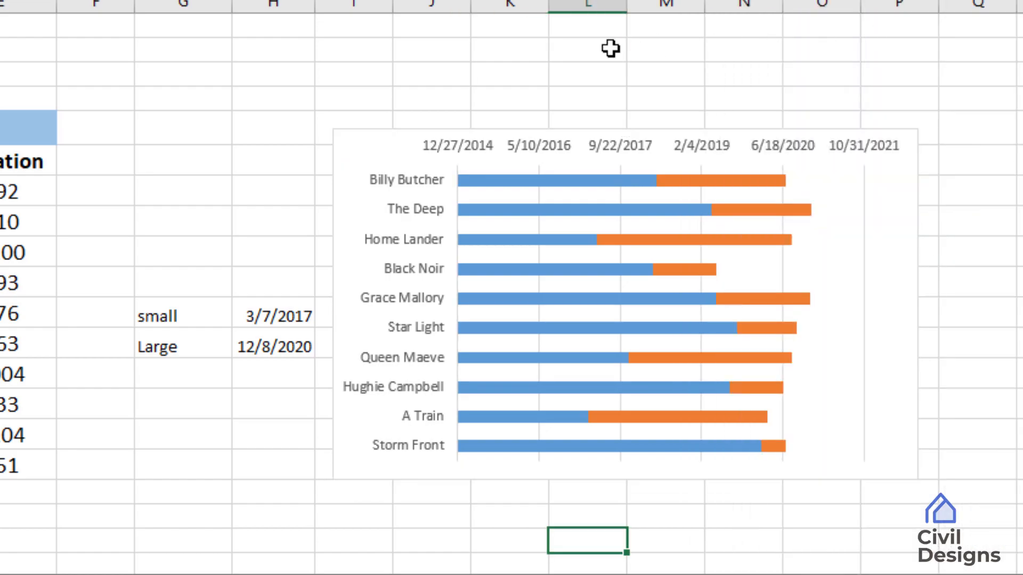
# Set the blue Start Date bars to No fill so only the orange Duration bars show, and close the formatting options
pyautogui.moveTo(538, 180)
pyautogui.click(535, 183)
pyautogui.click(509, 181)
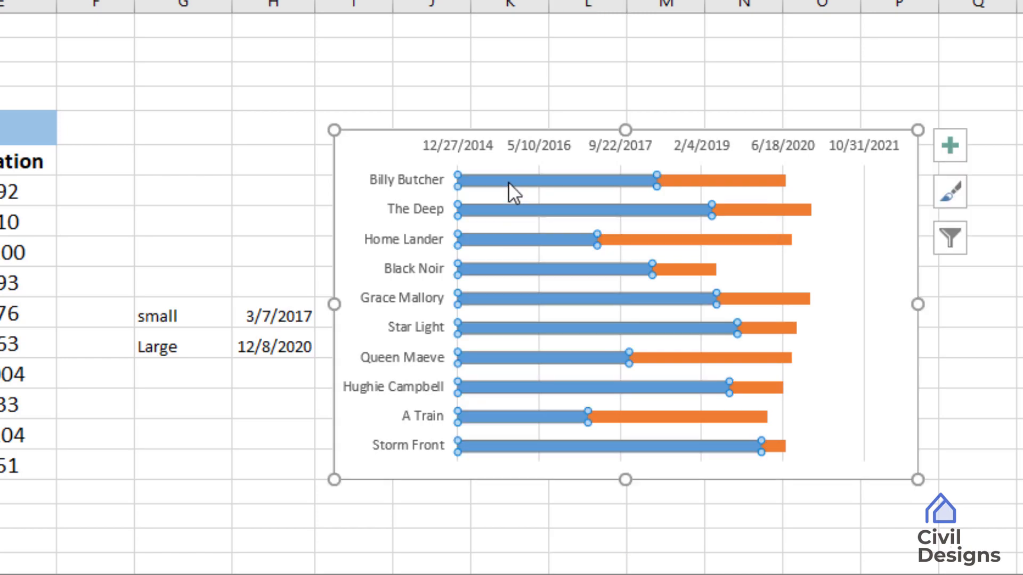
pyautogui.rightClick(508, 181)
pyautogui.click(628, 406)
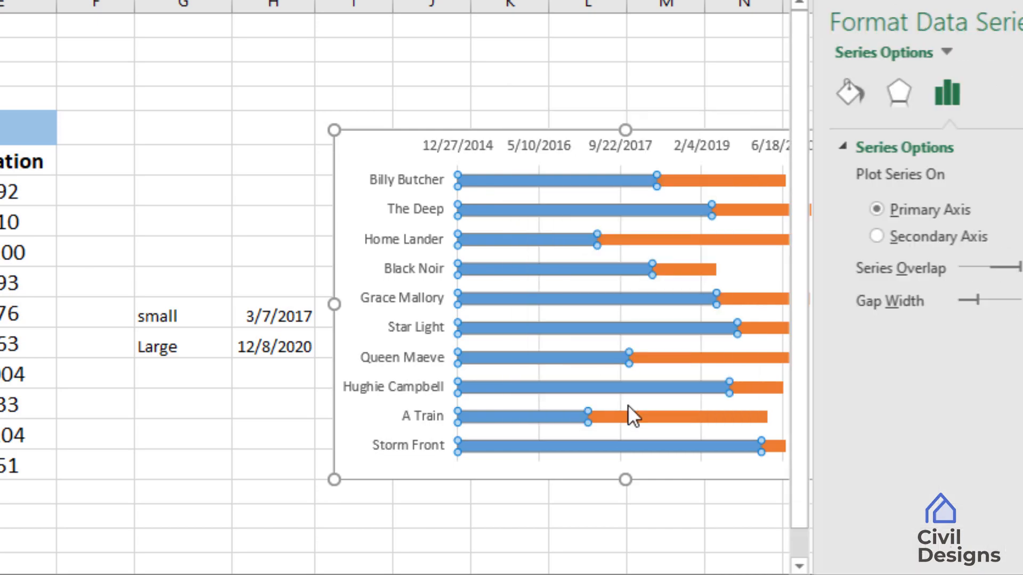
pyautogui.click(742, 92)
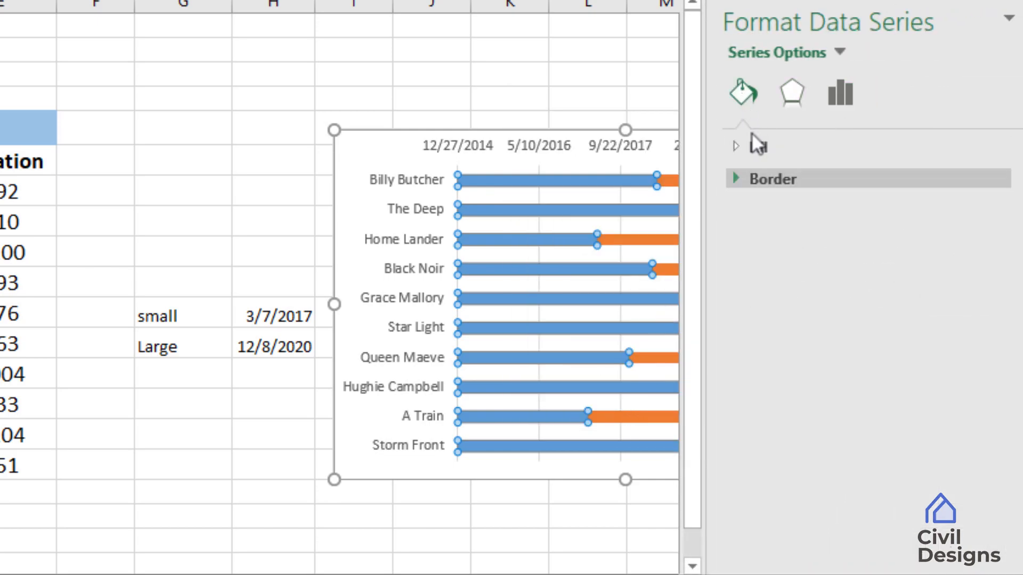
pyautogui.click(756, 149)
pyautogui.click(783, 178)
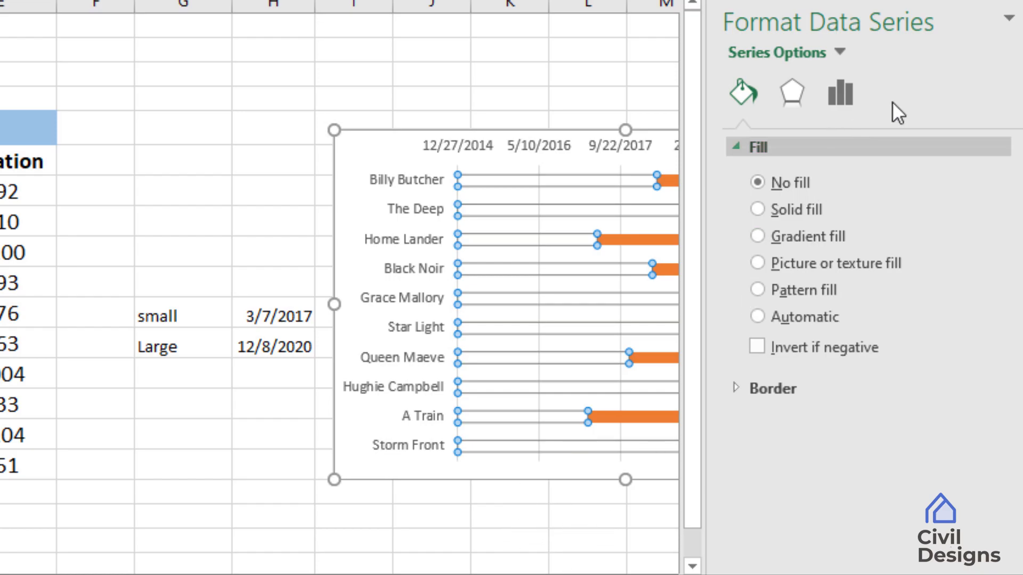
pyautogui.click(1022, 18)
pyautogui.click(666, 50)
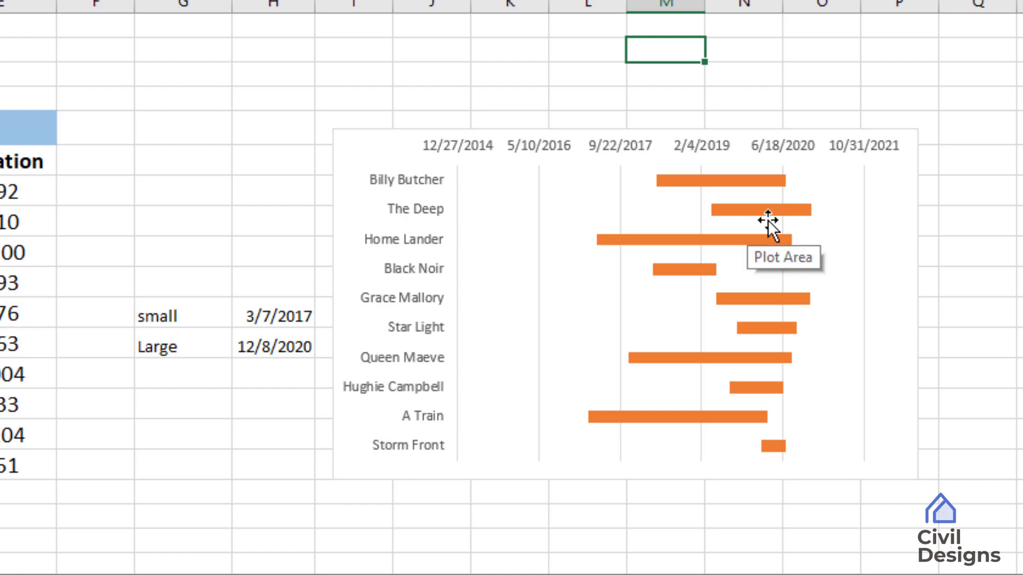
pyautogui.press('Left')
pyautogui.press('Left')
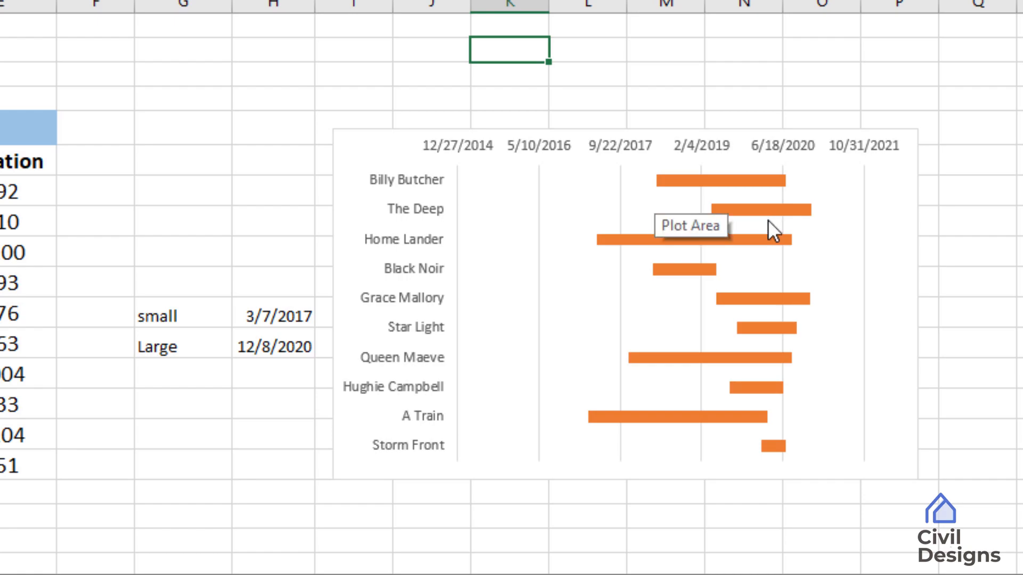
# Open the axis options of the chart's date axis to view its minimum and maximum bounds
pyautogui.click(457, 145)
pyautogui.rightClick(468, 145)
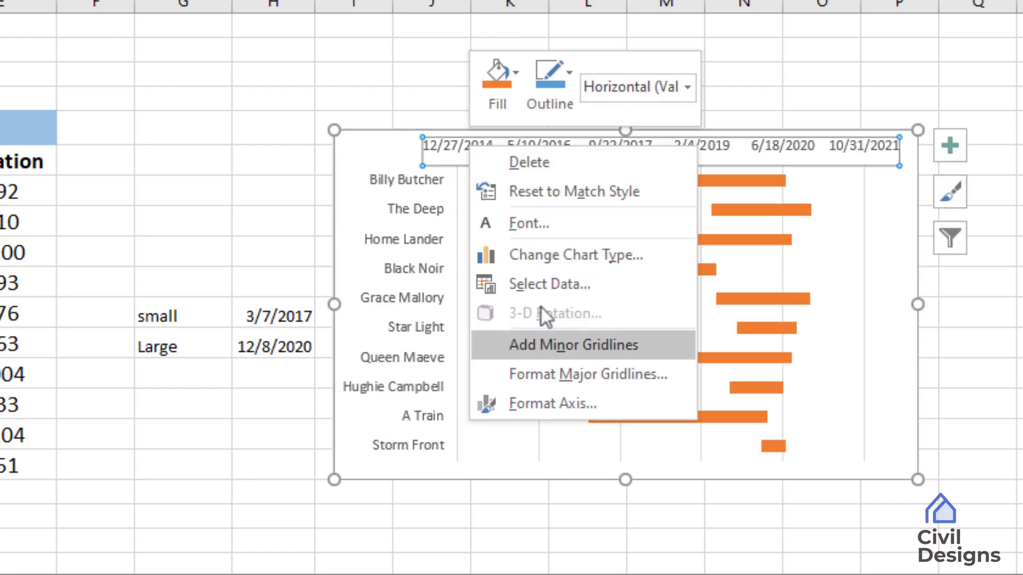
pyautogui.click(581, 403)
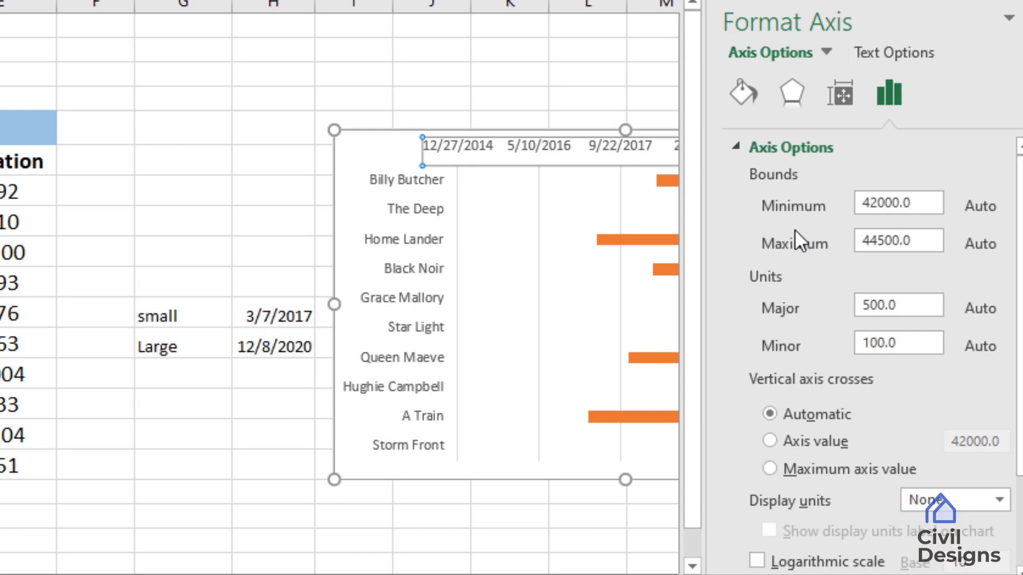
# Reference the small and large dates again below them, entering =H11 in H14 and =H12 in H15
pyautogui.click(293, 401)
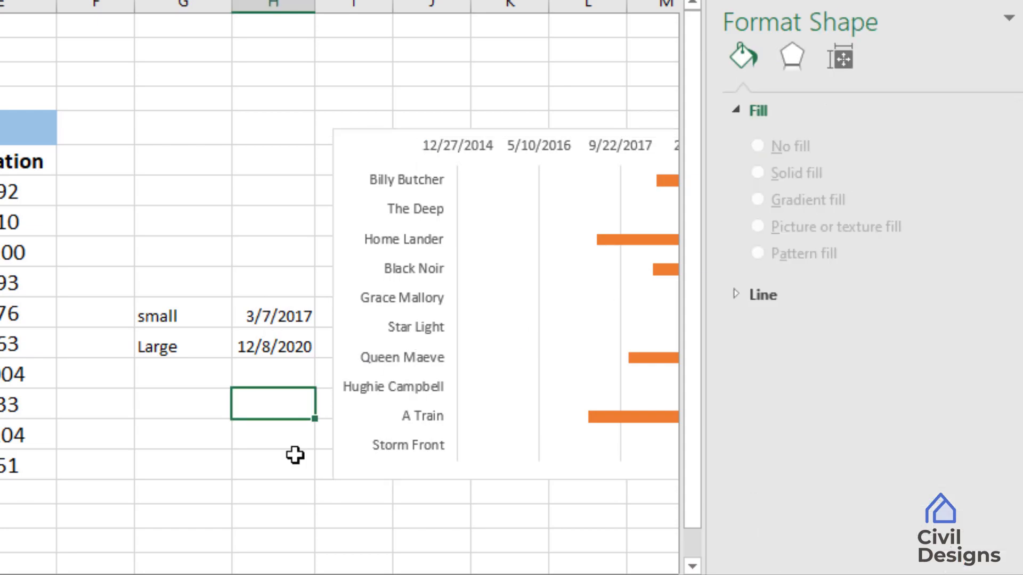
pyautogui.write('=')
pyautogui.press('Up')
pyautogui.press('Up')
pyautogui.press('Up')
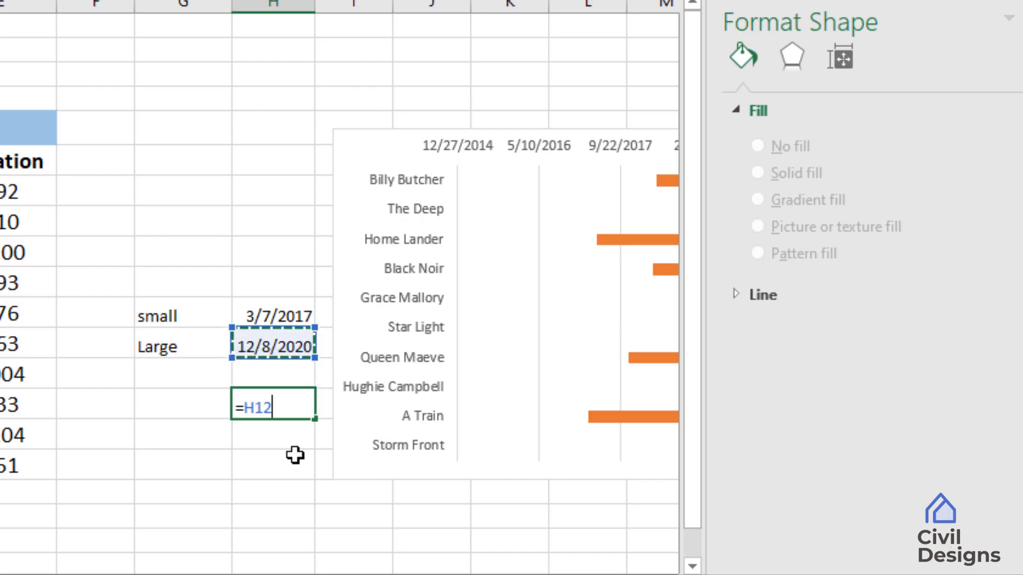
pyautogui.press('Return')
pyautogui.write('=')
pyautogui.press('Up')
pyautogui.press('Up')
pyautogui.press('Up')
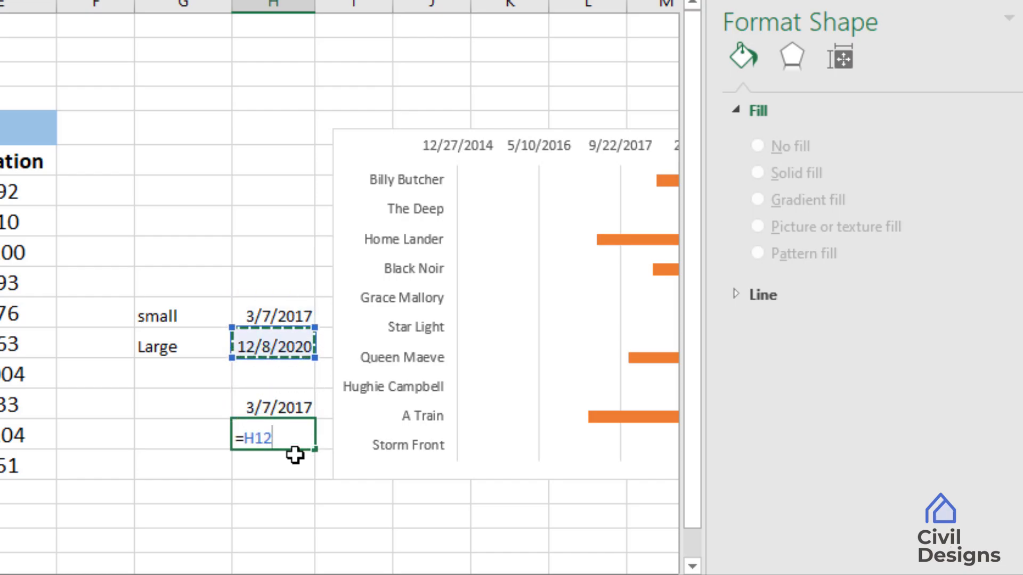
pyautogui.press('Return')
# Change the number format of H14:H15 to General so the dates are shown as serial numbers
pyautogui.moveTo(274, 410); pyautogui.dragTo(273, 439)
pyautogui.rightClick(272, 439)
pyautogui.click(326, 335)
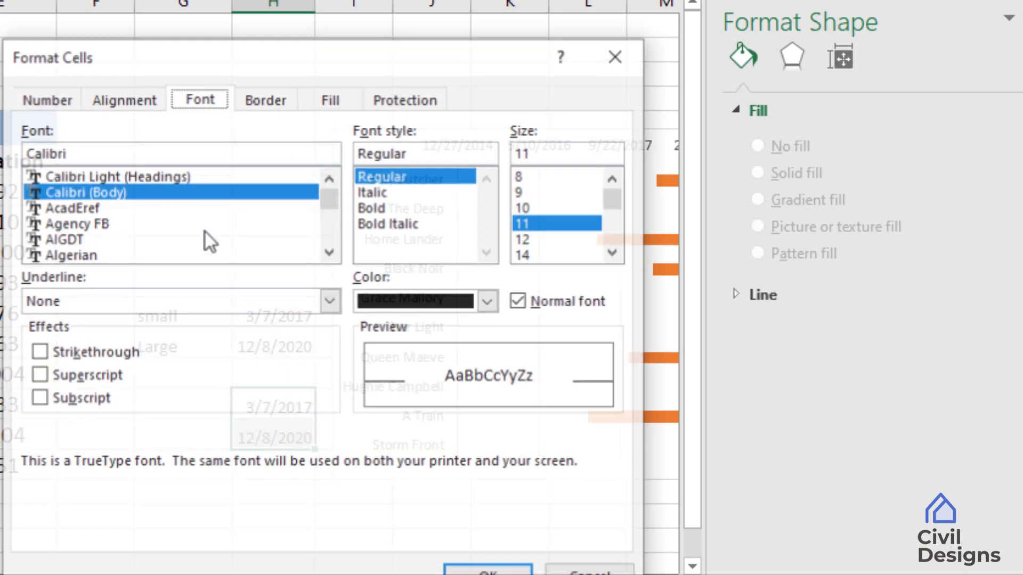
pyautogui.click(48, 99)
pyautogui.click(48, 151)
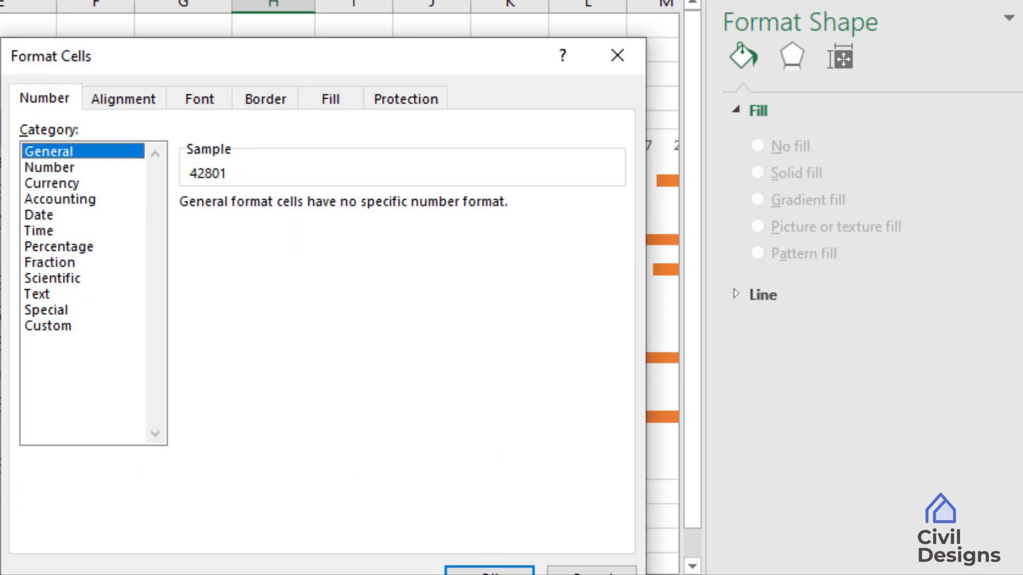
pyautogui.click(489, 570)
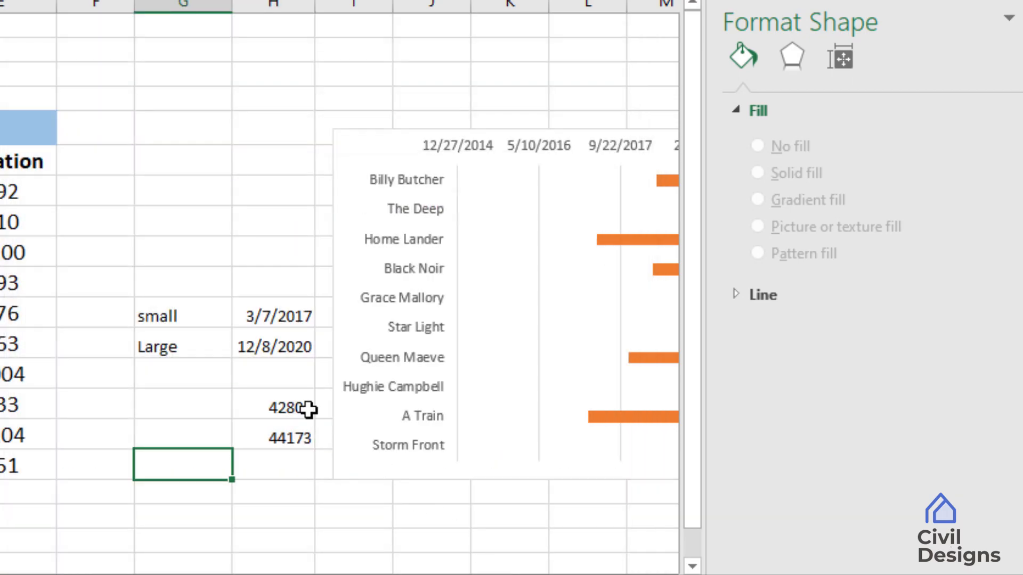
pyautogui.click(293, 463)
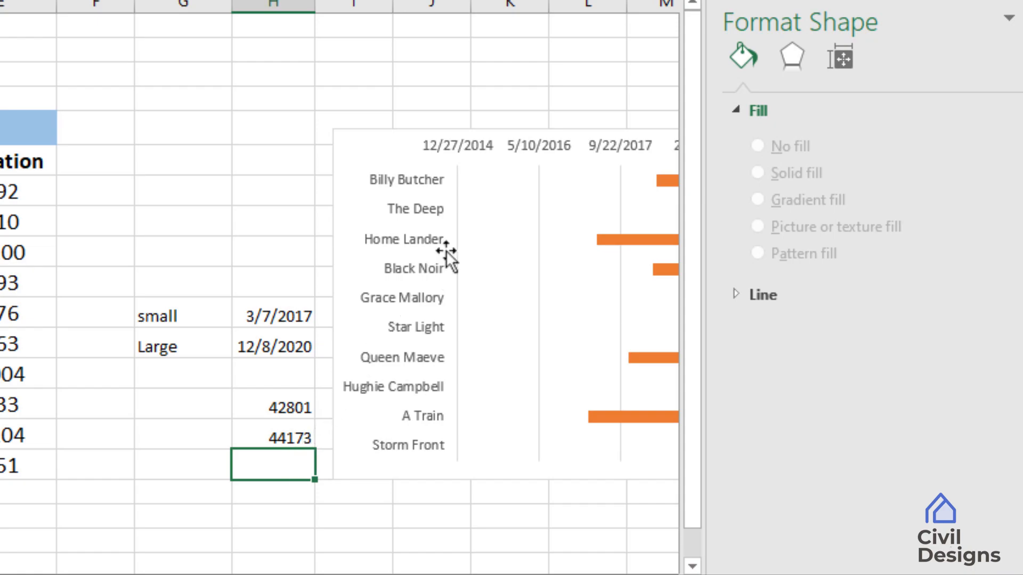
# Set the minimum bound of the chart's date axis to 42800
pyautogui.click(530, 169)
pyautogui.click(920, 202)
pyautogui.press('BackSpace')
pyautogui.press('BackSpace')
pyautogui.press('BackSpace')
pyautogui.press('BackSpace')
pyautogui.press('BackSpace')
pyautogui.press('BackSpace')
pyautogui.press('BackSpace')
pyautogui.write('42800')
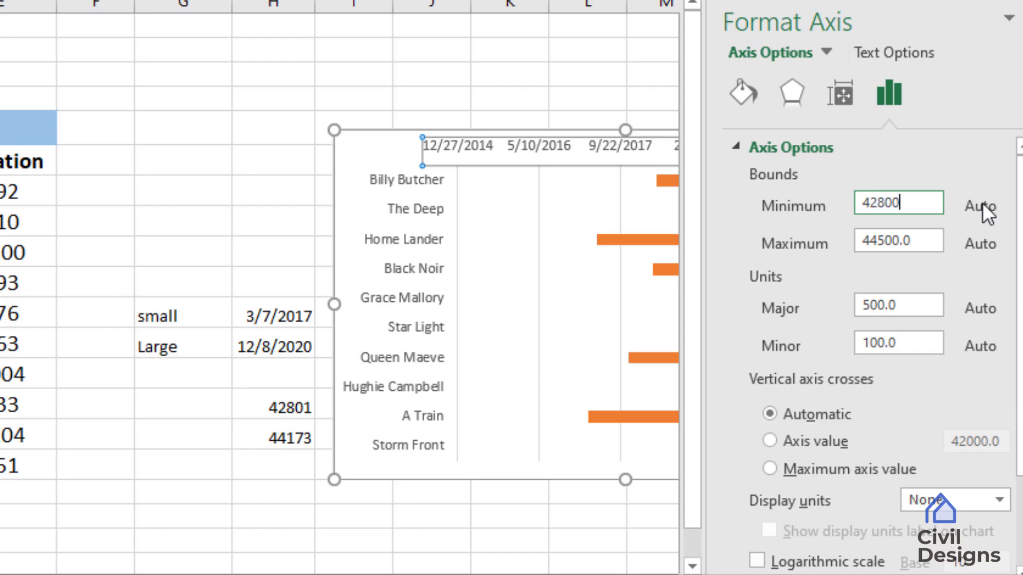
# Set the maximum bound of the chart's date axis to 44175
pyautogui.click(927, 244)
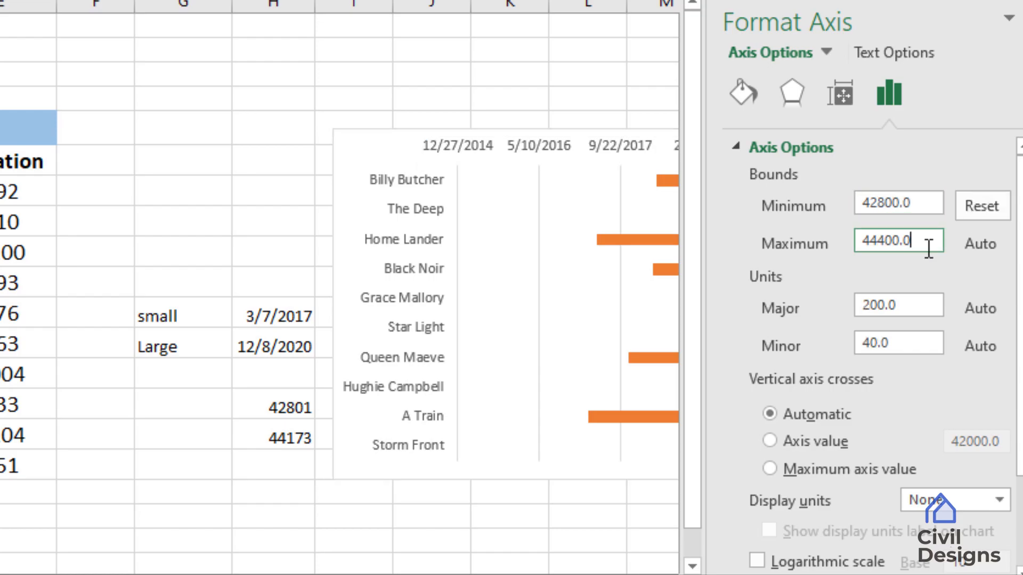
pyautogui.press('BackSpace')
pyautogui.press('BackSpace')
pyautogui.press('BackSpace')
pyautogui.press('BackSpace')
pyautogui.press('BackSpace')
pyautogui.press('BackSpace')
pyautogui.press('BackSpace')
pyautogui.write('44175')
pyautogui.press('Return')
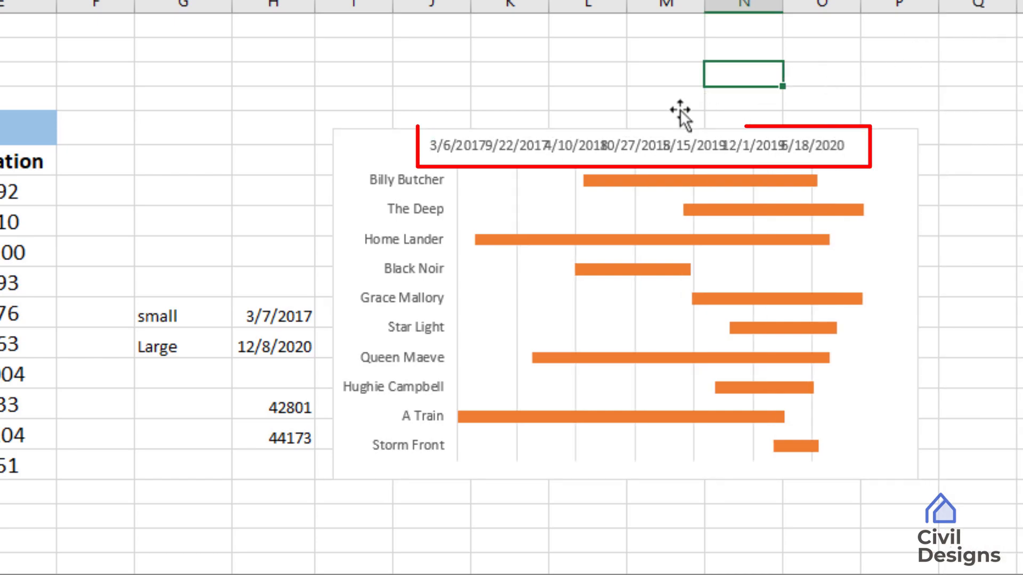
# Set the date axis's major unit to 250 to space out its labels, and move the chart slightly to the right on the sheet
pyautogui.click(550, 149)
pyautogui.rightClick(551, 155)
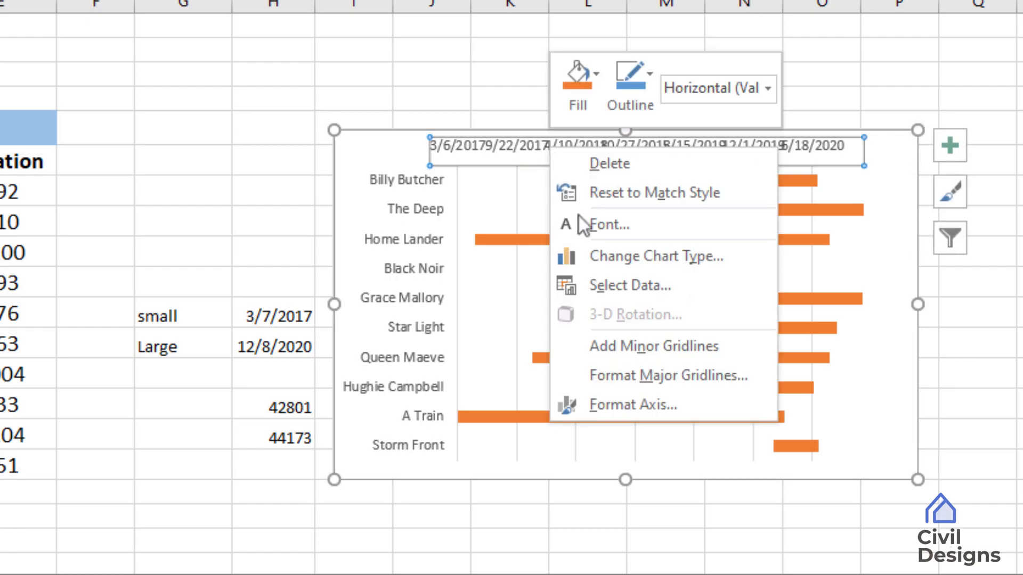
pyautogui.click(659, 401)
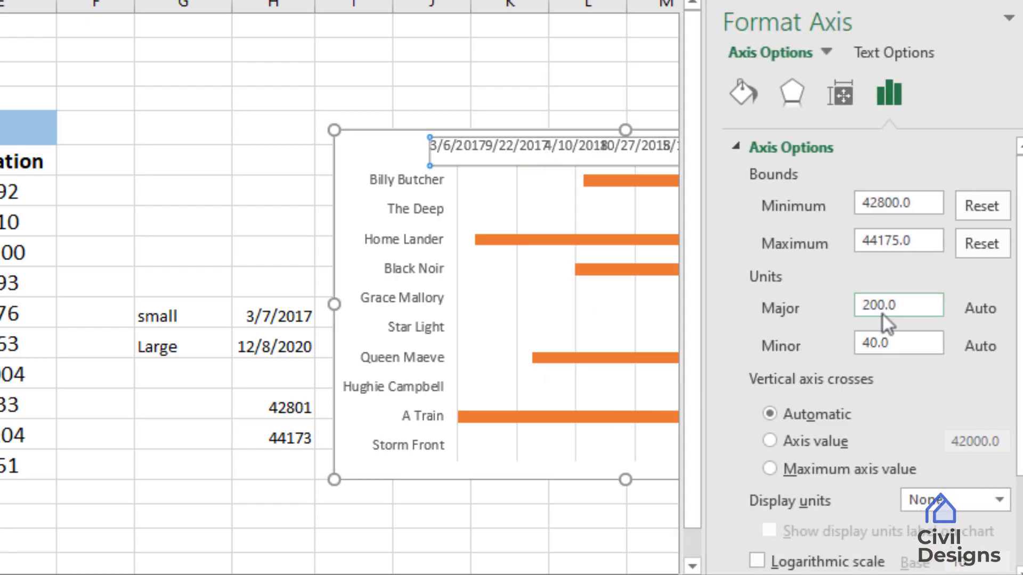
pyautogui.click(912, 305)
pyautogui.press('BackSpace')
pyautogui.press('Return')
pyautogui.press('Escape')
pyautogui.press('Escape')
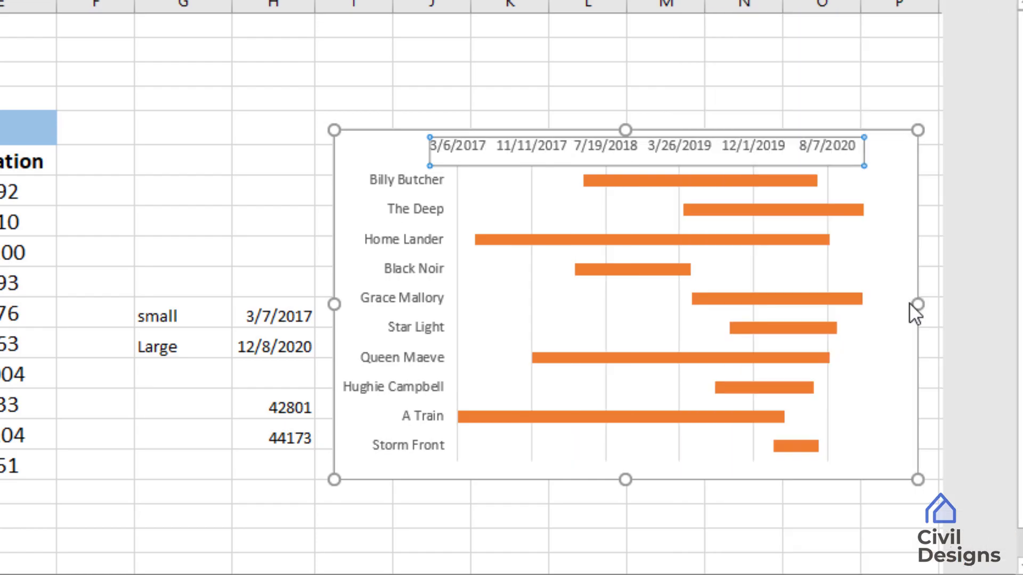
pyautogui.click(384, 150)
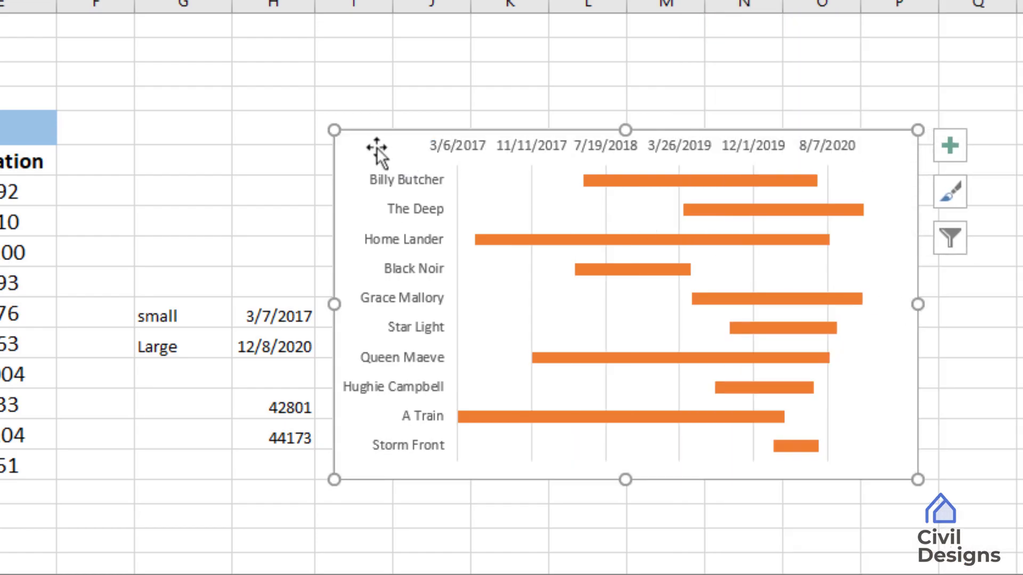
pyautogui.moveTo(377, 155); pyautogui.dragTo(407, 142)
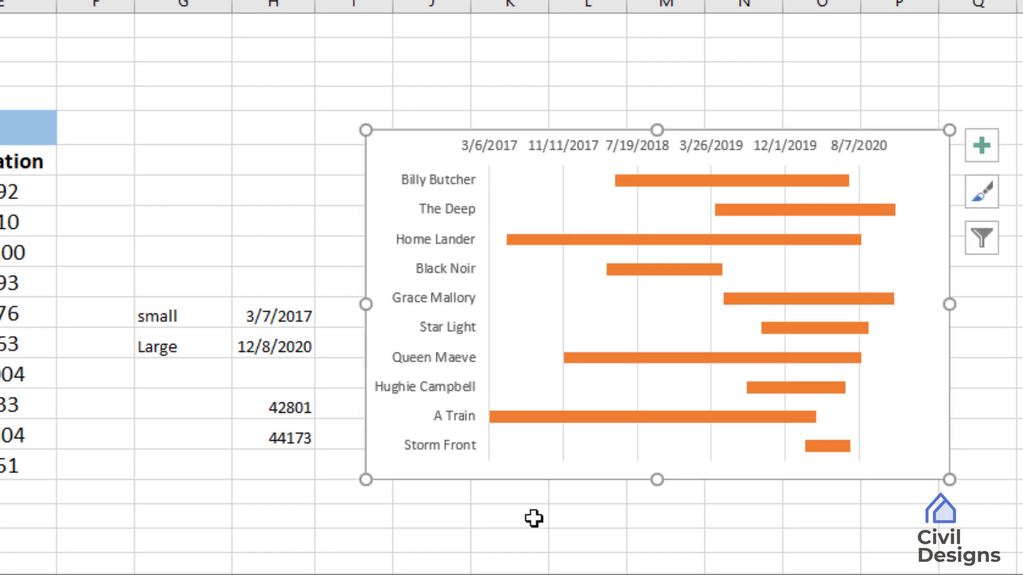